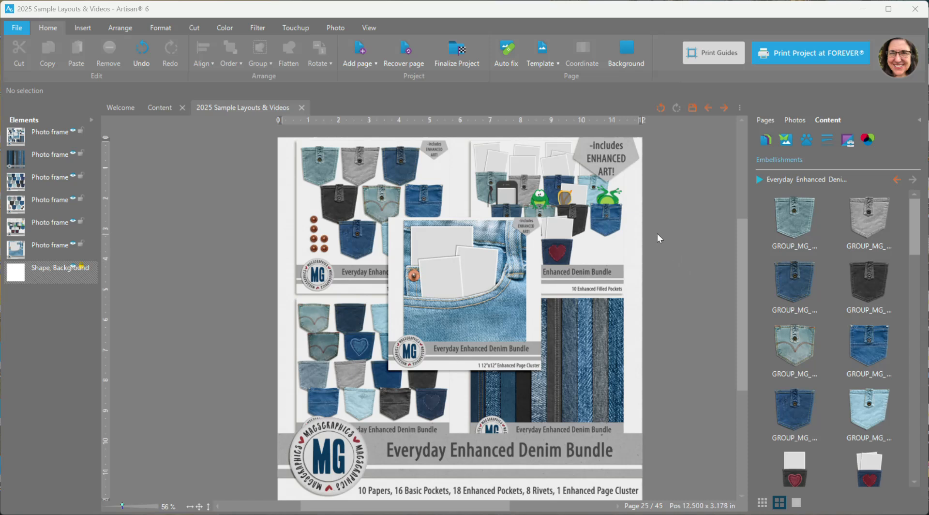
Step: Hide the two uppermost preview photo frames, showing the full bundle collage and the denim paper strips
{"action": "scroll", "coordinate": [657, 233], "scroll_direction": "up", "scroll_amount": 1}
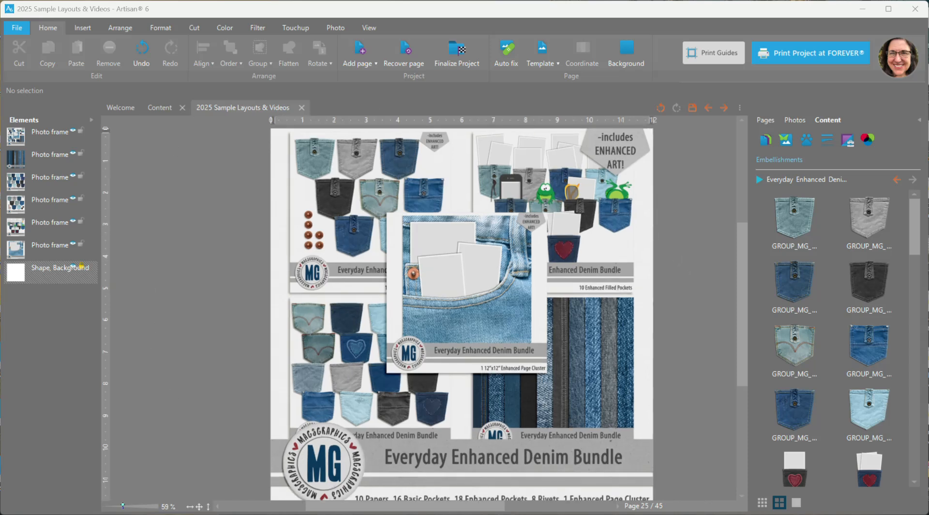
{"action": "scroll", "coordinate": [742, 274], "scroll_direction": "down", "scroll_amount": 1}
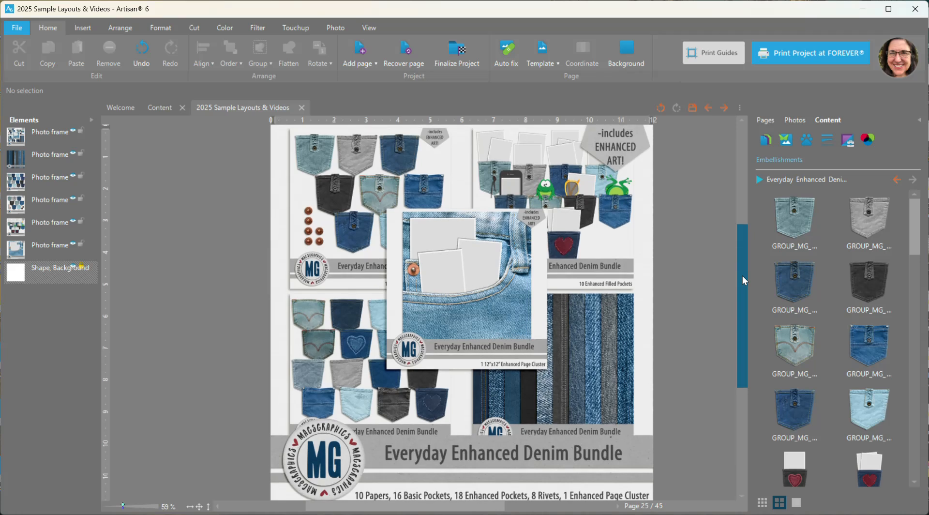
{"action": "scroll", "coordinate": [744, 280], "scroll_direction": "up", "scroll_amount": 1}
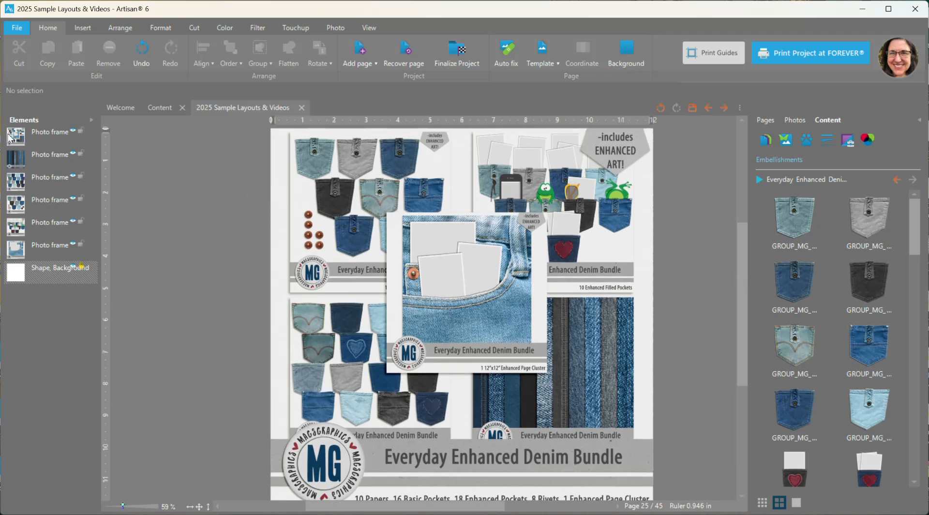
{"action": "left_click", "coordinate": [74, 133]}
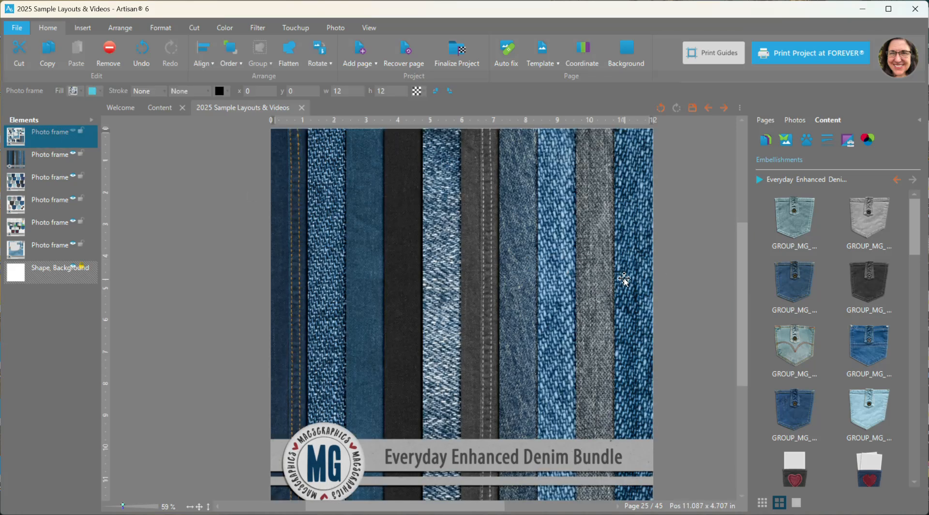
{"action": "left_click", "coordinate": [70, 154]}
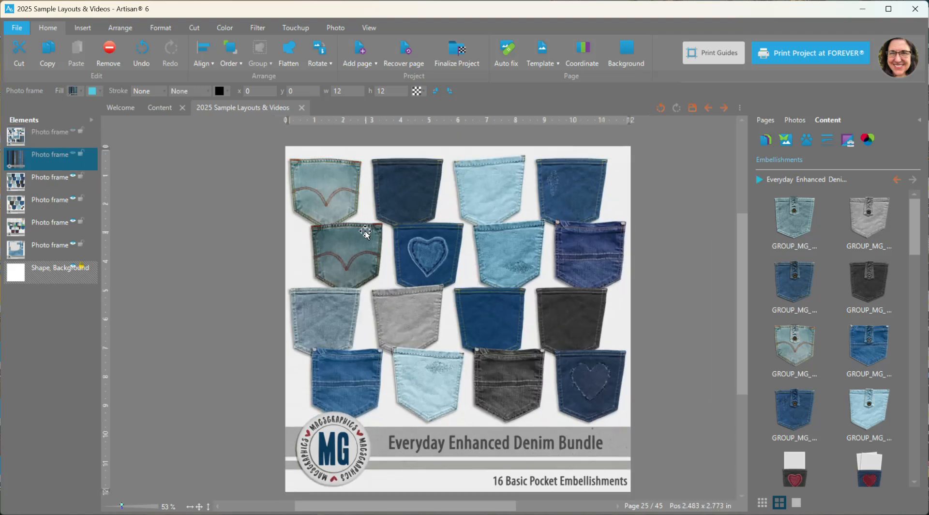
Step: Look closely at the basic pocket embellishments preview, and hide its photo frame
{"action": "scroll", "coordinate": [742, 300], "scroll_direction": "down", "scroll_amount": 1}
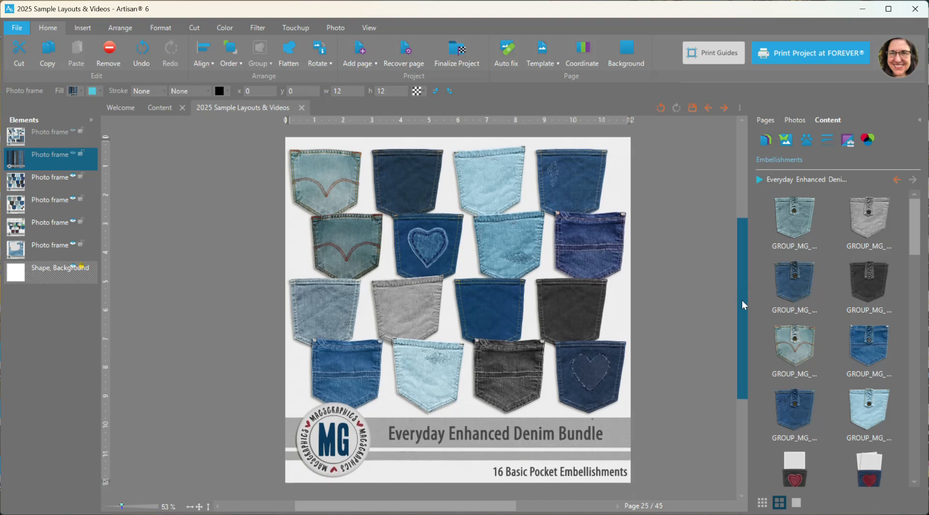
{"action": "left_click_drag", "start_coordinate": [742, 300], "coordinate": [742, 298]}
{"action": "scroll", "coordinate": [336, 207], "scroll_direction": "up", "scroll_amount": 2}
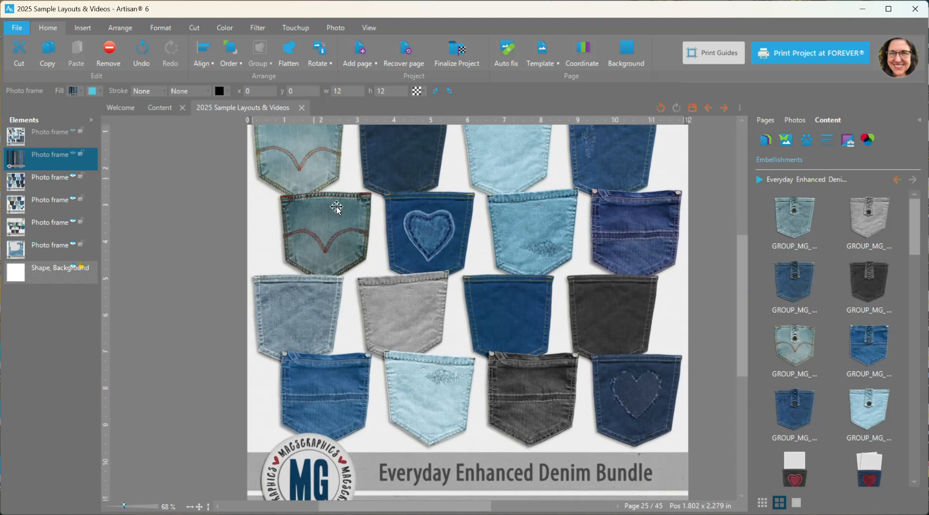
{"action": "scroll", "coordinate": [337, 207], "scroll_direction": "down", "scroll_amount": 1}
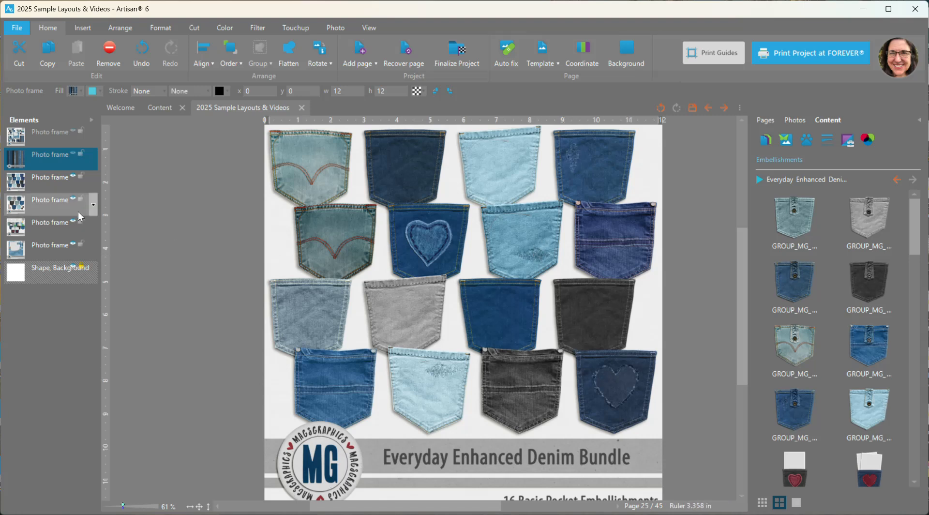
{"action": "left_click", "coordinate": [74, 179]}
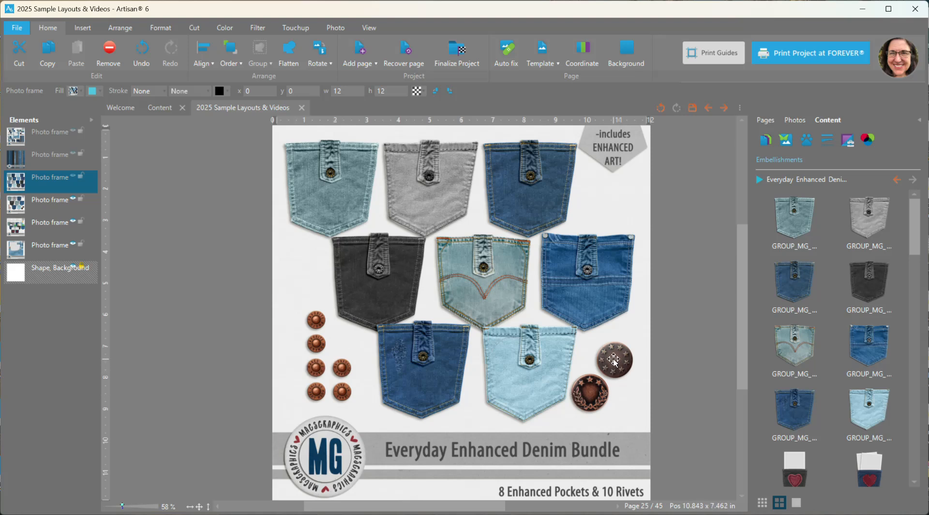
Step: Hide the remaining preview photo frames for the enhanced pockets and rivets, the filled pockets and the page cluster
{"action": "left_click", "coordinate": [71, 198]}
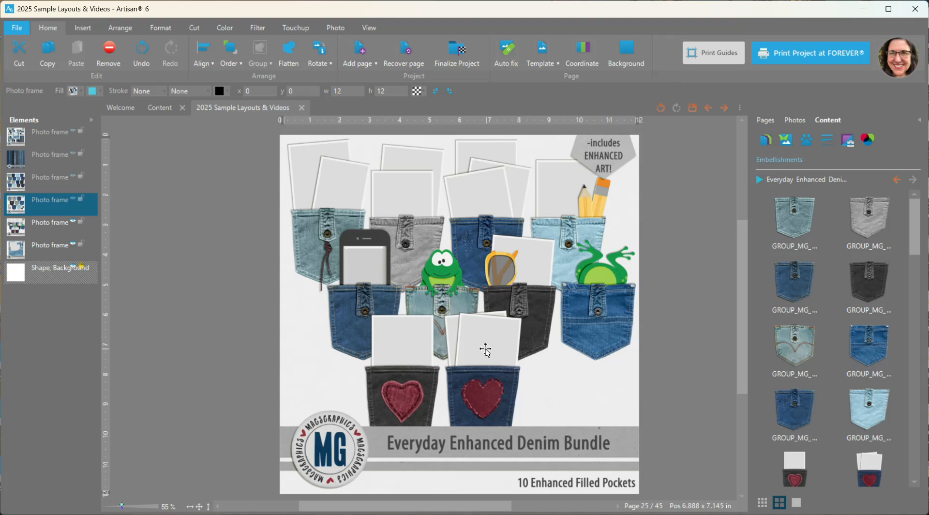
{"action": "scroll", "coordinate": [478, 387], "scroll_direction": "down", "scroll_amount": 1}
{"action": "scroll", "coordinate": [479, 386], "scroll_direction": "up", "scroll_amount": 1}
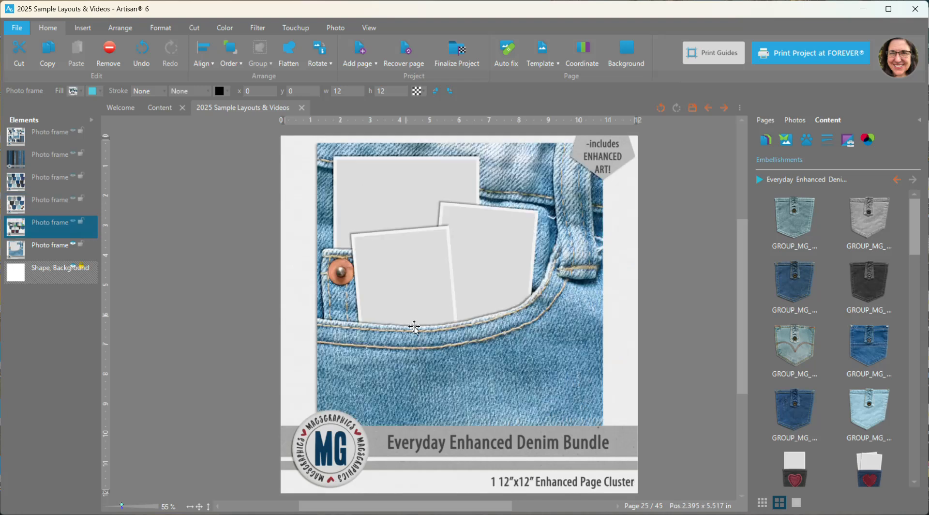
{"action": "scroll", "coordinate": [415, 326], "scroll_direction": "down", "scroll_amount": 1}
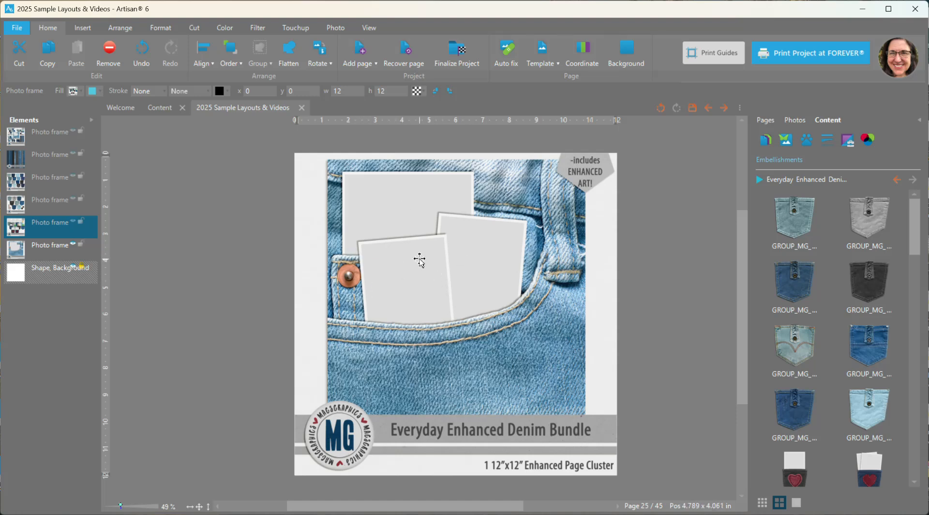
{"action": "left_click", "coordinate": [71, 247]}
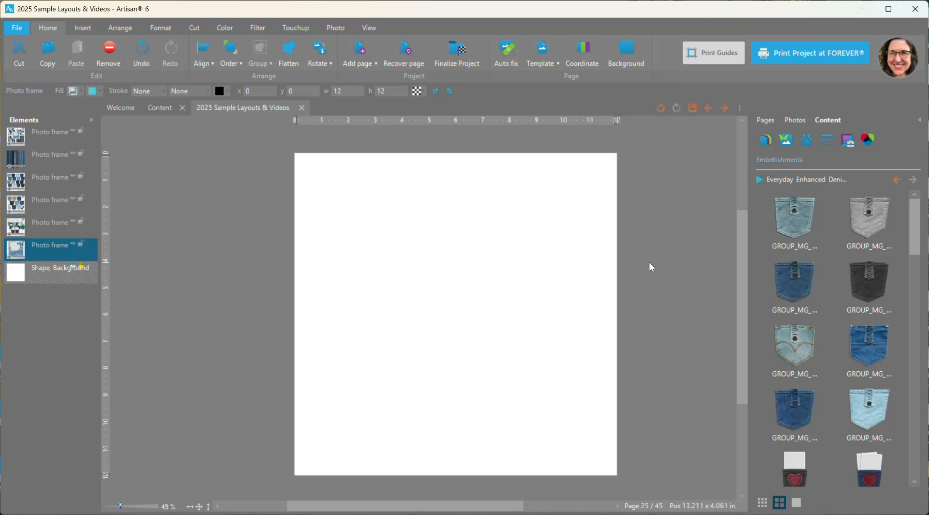
Step: Add the dark navy denim paper with side stitching from the Everyday Enhanced Denim kit's papers to the page
{"action": "left_click", "coordinate": [766, 141]}
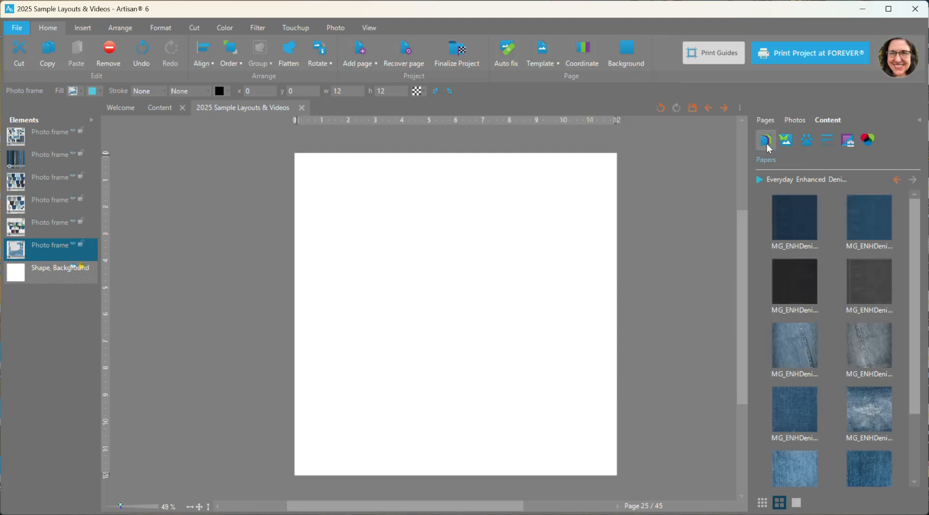
{"action": "right_click", "coordinate": [796, 224]}
{"action": "left_click", "coordinate": [815, 260]}
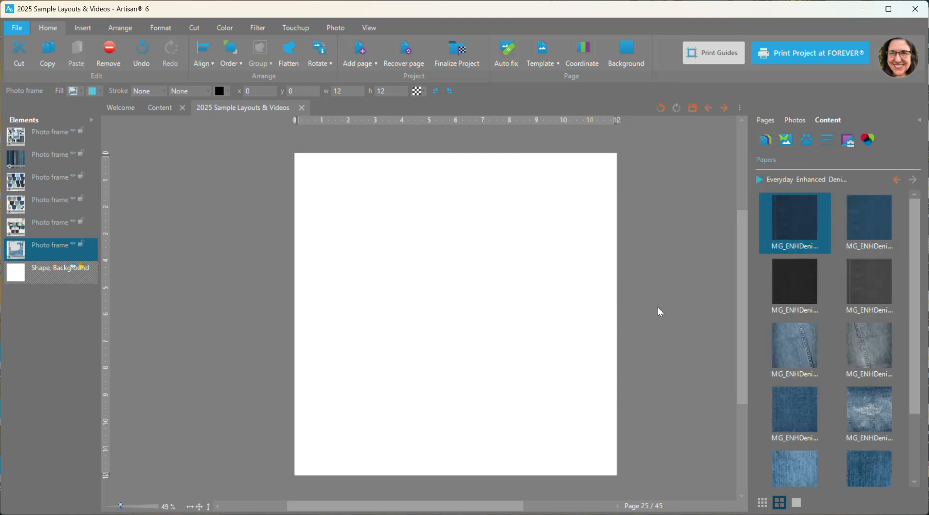
{"action": "left_click_drag", "start_coordinate": [469, 509], "coordinate": [492, 504]}
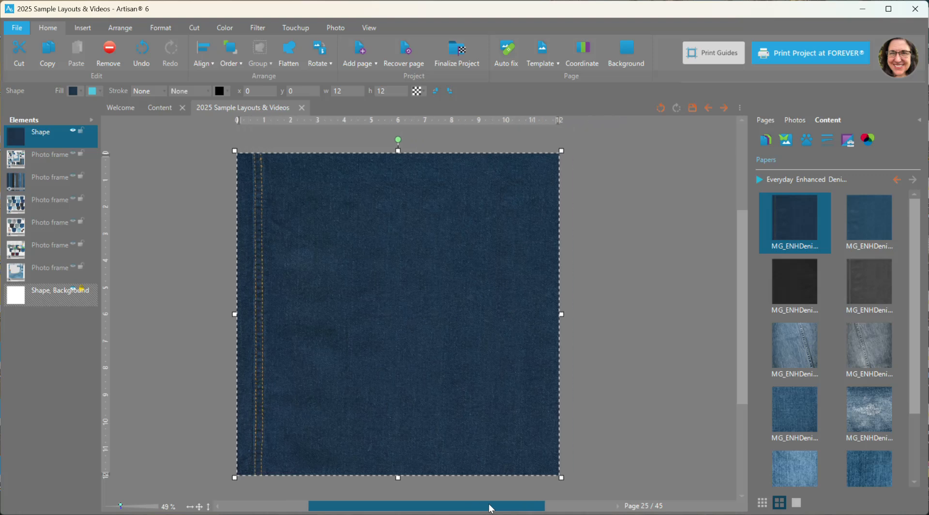
{"action": "scroll", "coordinate": [373, 373], "scroll_direction": "up", "scroll_amount": 2}
{"action": "scroll", "coordinate": [373, 374], "scroll_direction": "down", "scroll_amount": 1}
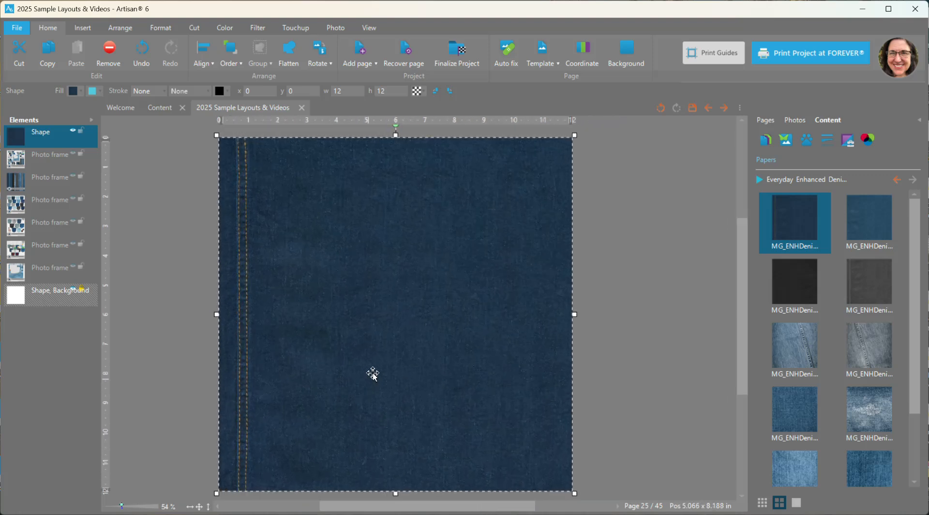
Step: Add the blue denim paper with the diagonal seam and the distressed, frayed denim paper to the page
{"action": "mouse_move", "coordinate": [855, 288]}
{"action": "right_click", "coordinate": [809, 339]}
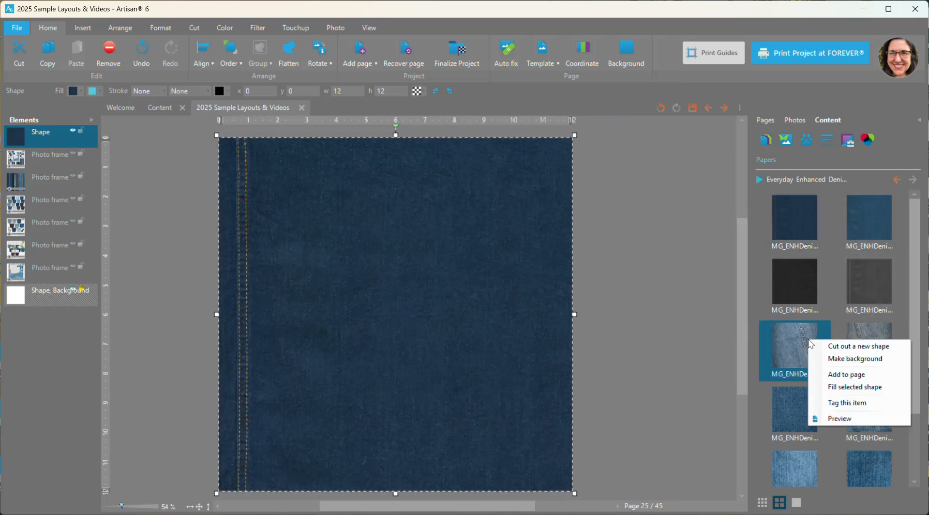
{"action": "left_click", "coordinate": [835, 375]}
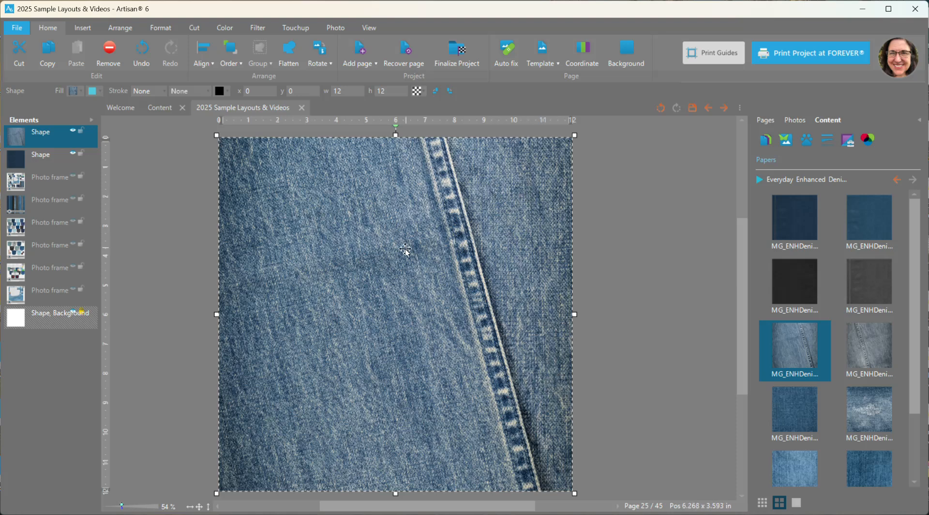
{"action": "scroll", "coordinate": [867, 372], "scroll_direction": "down", "scroll_amount": 1}
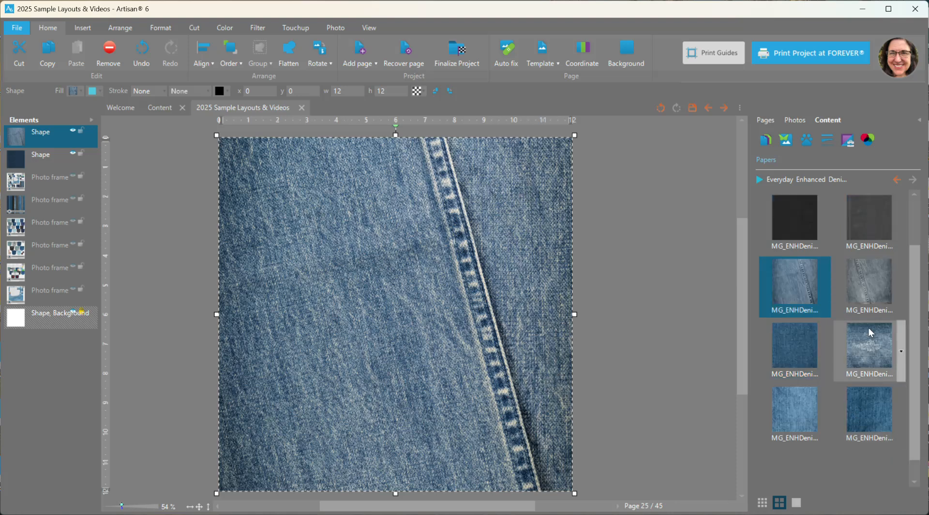
{"action": "right_click", "coordinate": [854, 342]}
{"action": "left_click", "coordinate": [892, 379]}
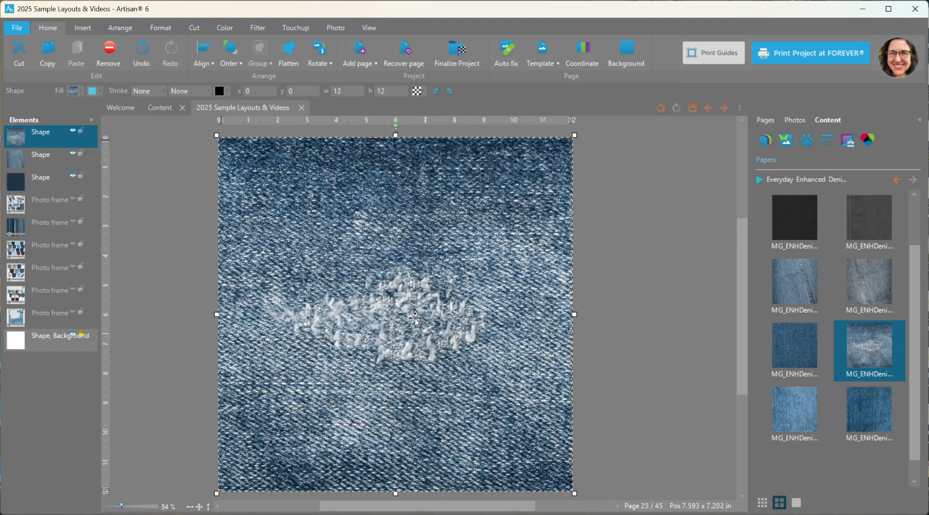
Step: Add the plain light blue, the stitched dark gray and the black denim papers to the page
{"action": "right_click", "coordinate": [801, 416]}
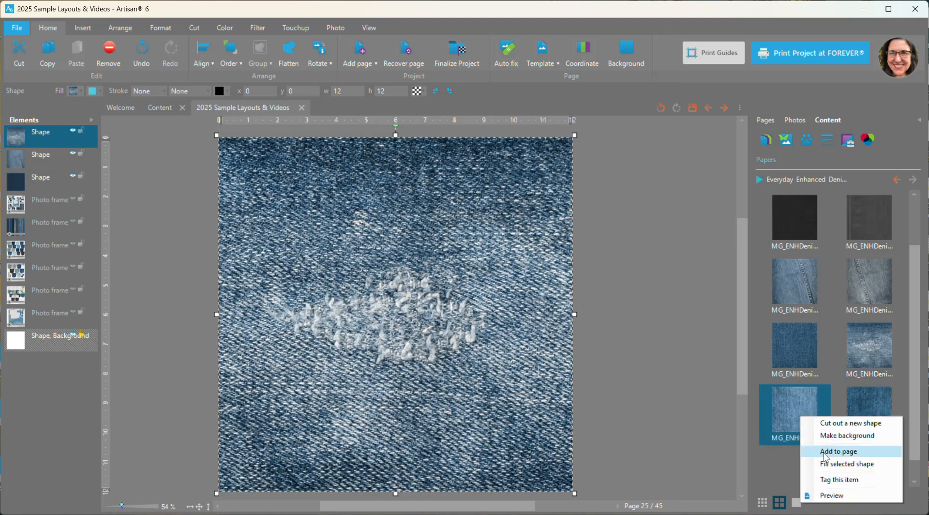
{"action": "left_click", "coordinate": [824, 450]}
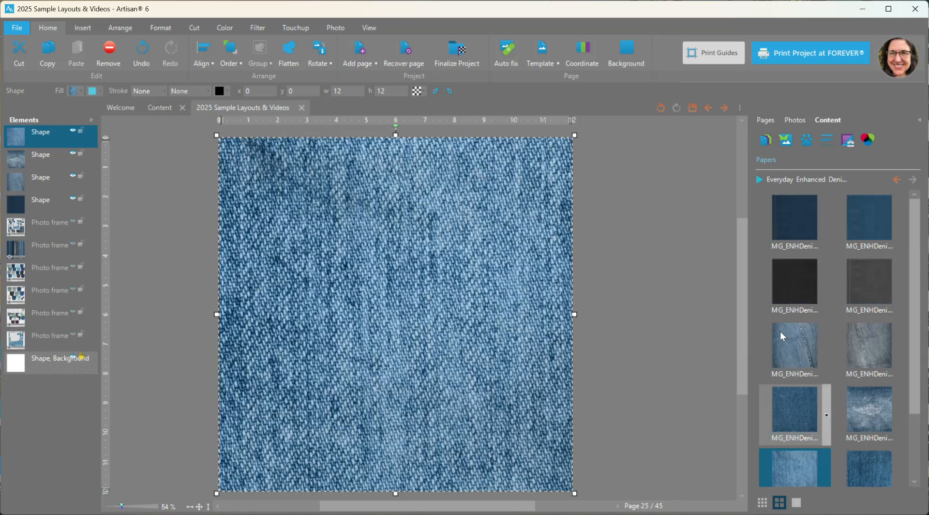
{"action": "right_click", "coordinate": [854, 271]}
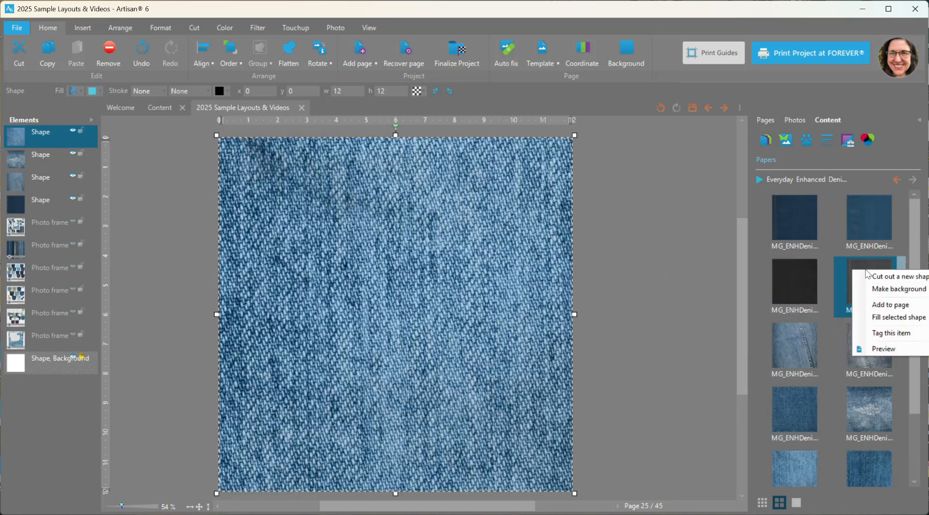
{"action": "left_click", "coordinate": [882, 306]}
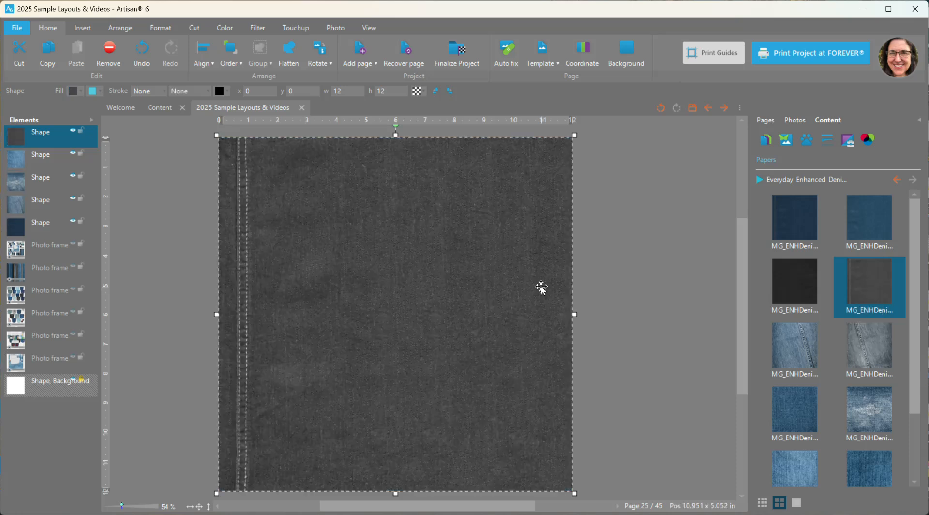
{"action": "right_click", "coordinate": [795, 286]}
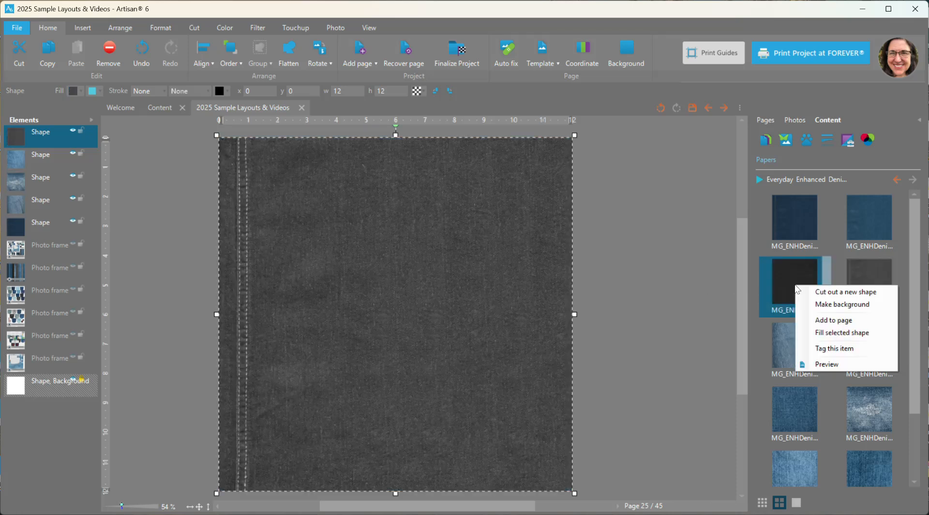
{"action": "left_click", "coordinate": [819, 321]}
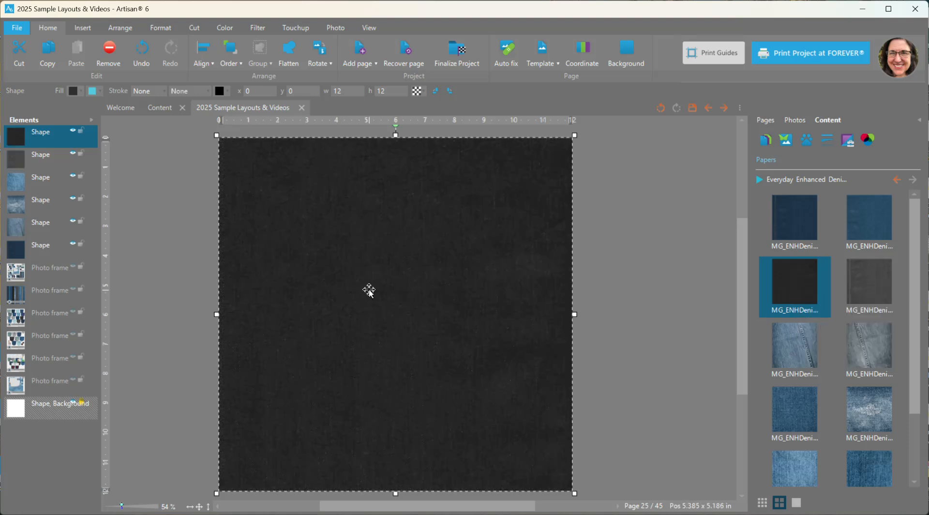
Step: Hide all six denim paper shapes on the page
{"action": "left_click", "coordinate": [72, 243]}
{"action": "left_click", "coordinate": [72, 221]}
{"action": "left_click", "coordinate": [72, 199]}
{"action": "left_click", "coordinate": [72, 175]}
{"action": "left_click", "coordinate": [72, 153]}
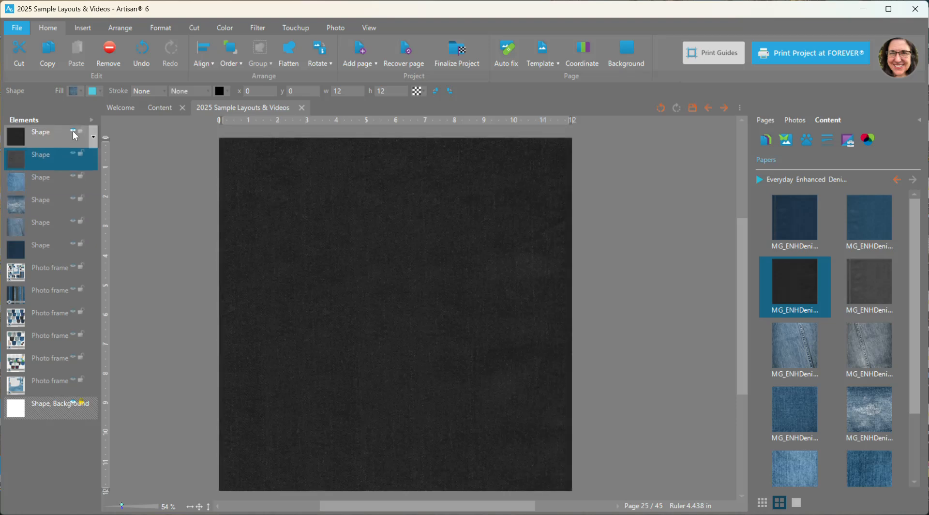
{"action": "left_click", "coordinate": [73, 131]}
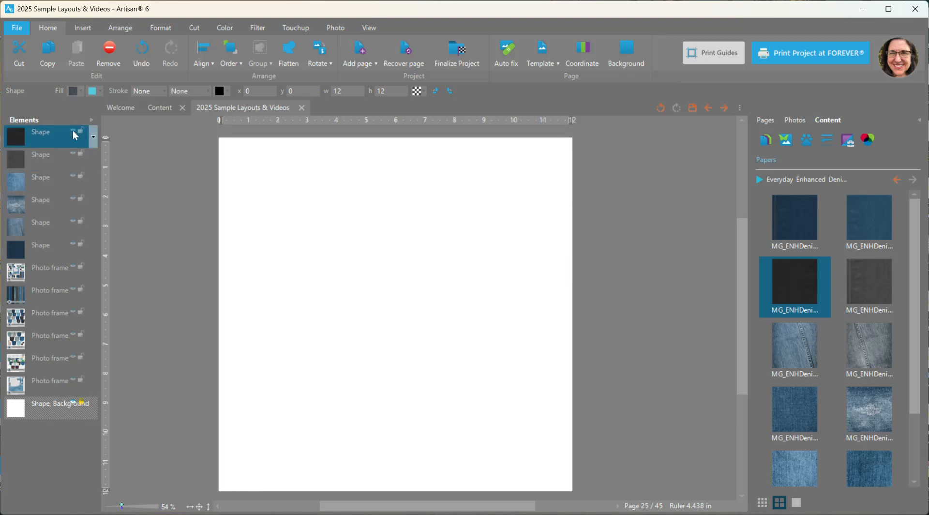
Step: Examine the worded copper rivets among the kit's embellishments using their enlarged previews
{"action": "left_click", "coordinate": [787, 141]}
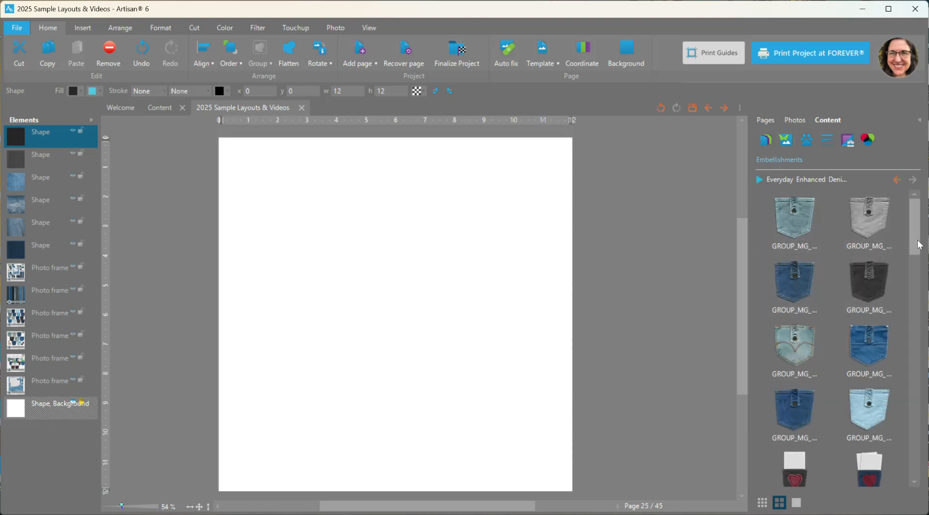
{"action": "left_click_drag", "start_coordinate": [915, 244], "coordinate": [914, 451]}
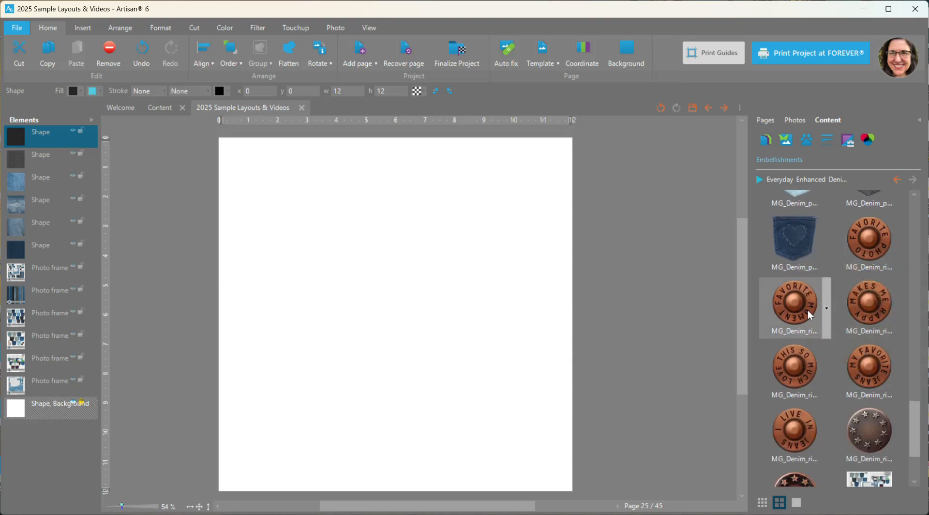
{"action": "mouse_move", "coordinate": [793, 360]}
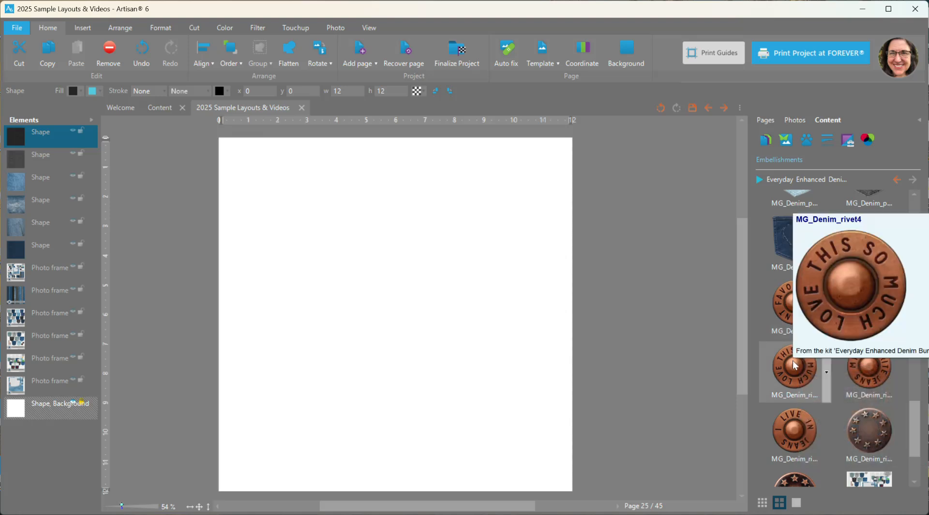
{"action": "mouse_move", "coordinate": [793, 438]}
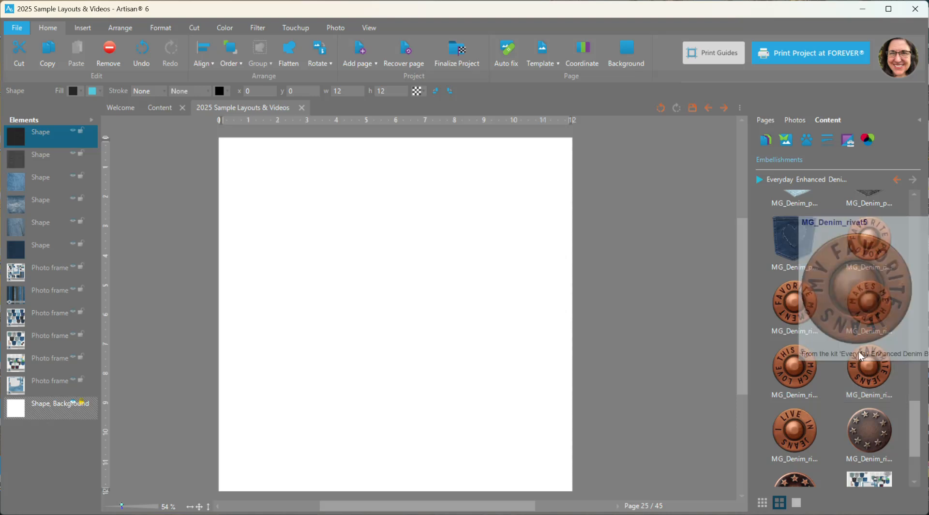
Step: Add the grouped light denim pocket with curved stitching and a buttoned tab to the page
{"action": "scroll", "coordinate": [859, 351], "scroll_direction": "up", "scroll_amount": 5}
{"action": "scroll", "coordinate": [859, 351], "scroll_direction": "up", "scroll_amount": 5}
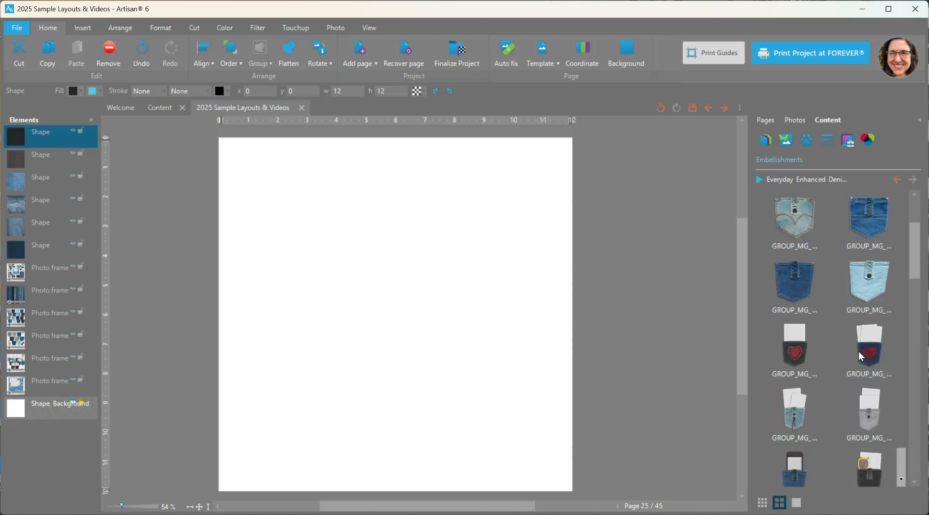
{"action": "right_click", "coordinate": [796, 209]}
{"action": "left_click", "coordinate": [811, 219]}
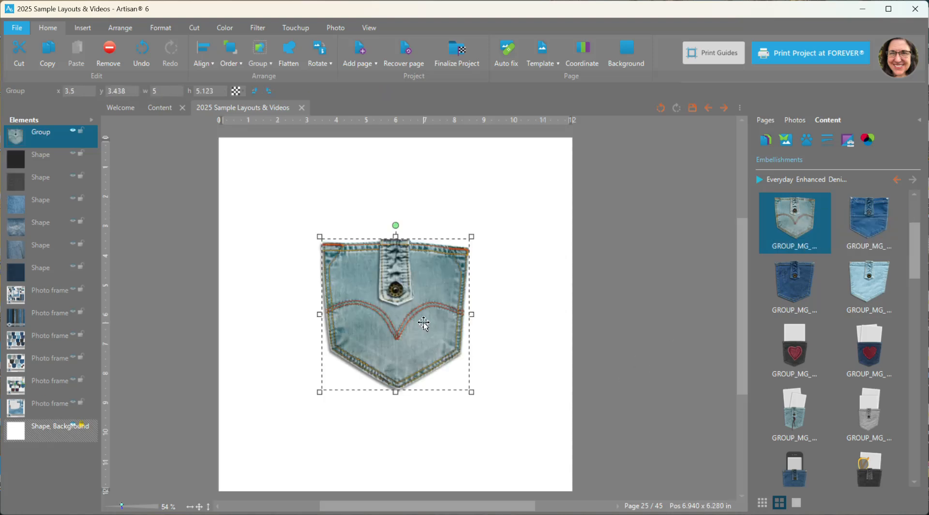
Step: Ungroup the light denim pocket and shift its buttoned tab slightly above the pocket's upper edge
{"action": "left_click_drag", "start_coordinate": [422, 325], "coordinate": [425, 301]}
{"action": "right_click", "coordinate": [421, 285]}
{"action": "mouse_move", "coordinate": [483, 429]}
{"action": "left_click", "coordinate": [536, 442]}
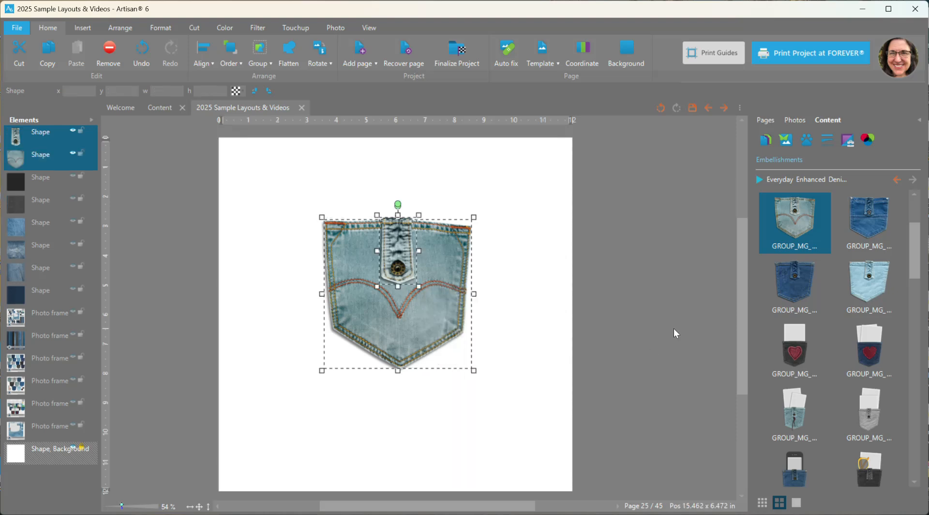
{"action": "left_click", "coordinate": [676, 333]}
{"action": "mouse_move", "coordinate": [400, 268]}
{"action": "left_mouse_down"}
{"action": "mouse_move", "coordinate": [400, 247]}
{"action": "mouse_move", "coordinate": [398, 261]}
{"action": "left_mouse_up"}
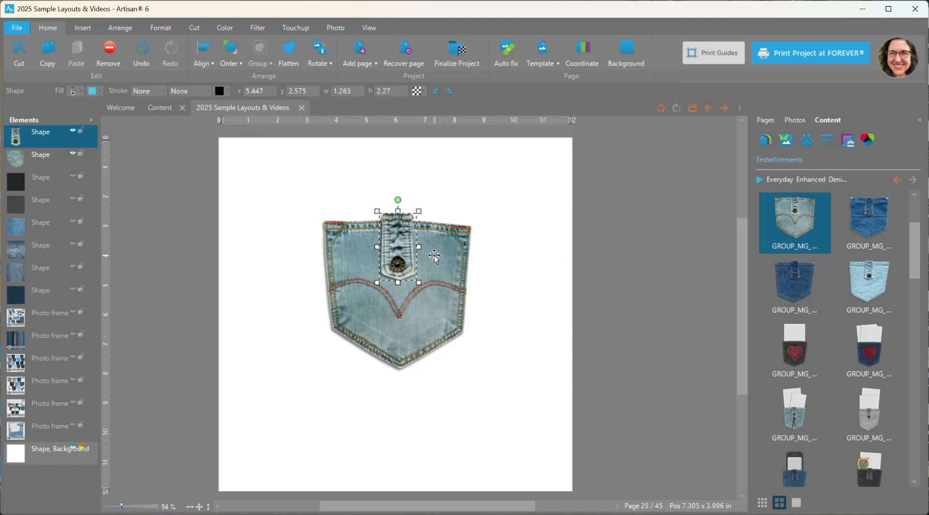
Step: Insert an empty photo frame of about 2.06 by 2.70 inches, tilted counterclockwise over the pocket's upper left corner
{"action": "left_click", "coordinate": [83, 28]}
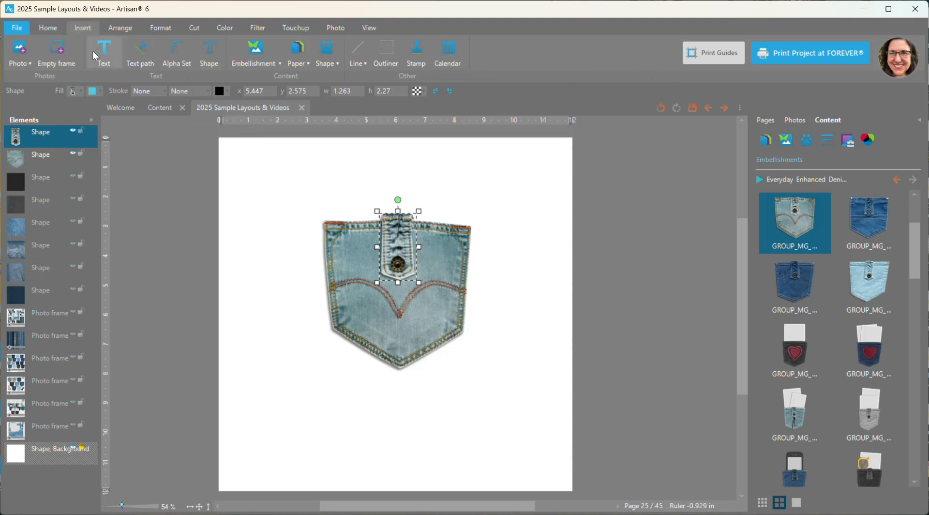
{"action": "left_click", "coordinate": [57, 49]}
{"action": "left_click_drag", "start_coordinate": [434, 350], "coordinate": [402, 269]}
{"action": "left_click_drag", "start_coordinate": [440, 296], "coordinate": [381, 254]}
{"action": "left_click_drag", "start_coordinate": [355, 230], "coordinate": [370, 228]}
{"action": "left_click_drag", "start_coordinate": [365, 160], "coordinate": [347, 156]}
Step: Duplicate the tilted photo frame and place the copy over the pocket's upper right, tilted clockwise
{"action": "key", "text": "ctrl+c"}
{"action": "key", "text": "ctrl+v"}
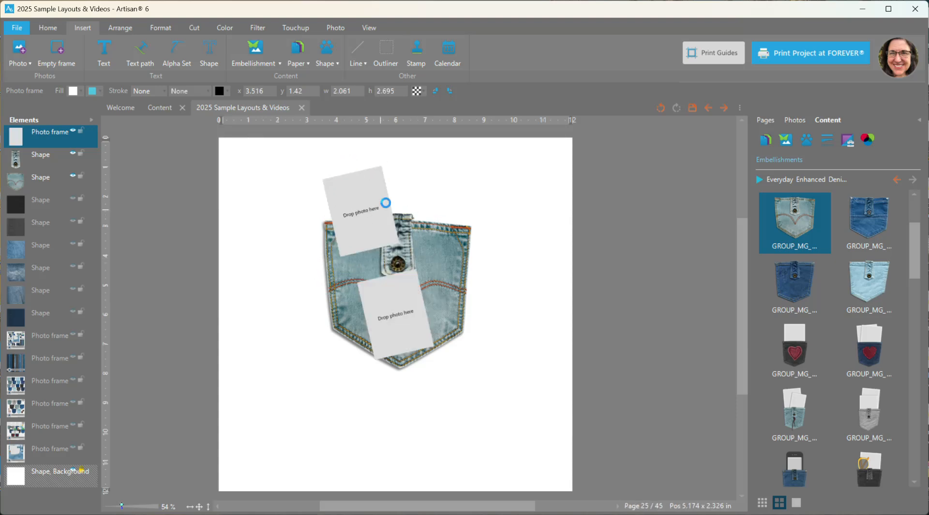
{"action": "left_click_drag", "start_coordinate": [395, 301], "coordinate": [405, 211]}
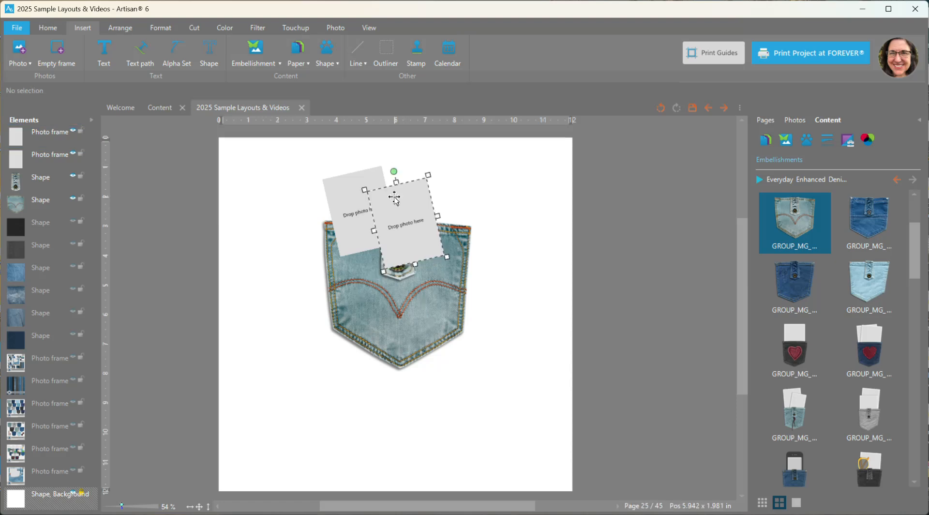
{"action": "left_click_drag", "start_coordinate": [403, 172], "coordinate": [442, 191]}
Step: Move both photo frames below the pocket and its tab in the stacking order
{"action": "left_click", "coordinate": [43, 159], "text": "shift"}
{"action": "left_click_drag", "start_coordinate": [42, 158], "coordinate": [43, 211]}
{"action": "left_click", "coordinate": [252, 219]}
{"action": "scroll", "coordinate": [251, 219], "scroll_direction": "up", "scroll_amount": 2}
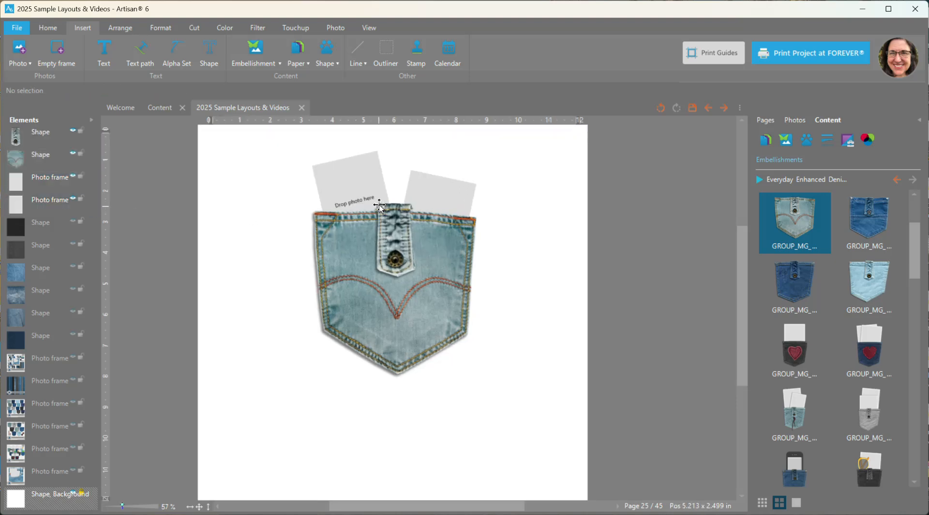
Step: Spread the two photo frames outward in the pocket opening, to about x 3.3 and x 6.8 inches
{"action": "left_click_drag", "start_coordinate": [345, 195], "coordinate": [334, 179]}
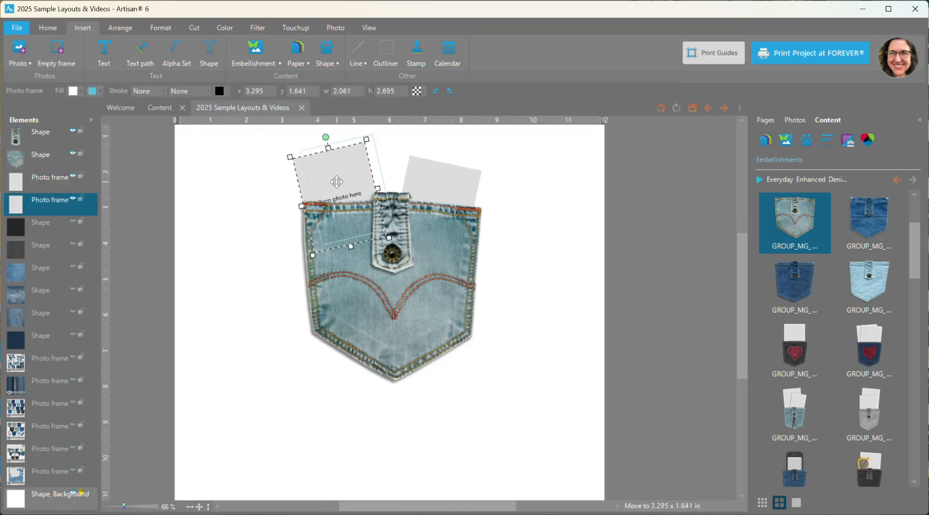
{"action": "left_click", "coordinate": [458, 186]}
{"action": "left_click_drag", "start_coordinate": [457, 186], "coordinate": [459, 185]}
{"action": "scroll", "coordinate": [746, 259], "scroll_direction": "up", "scroll_amount": 1}
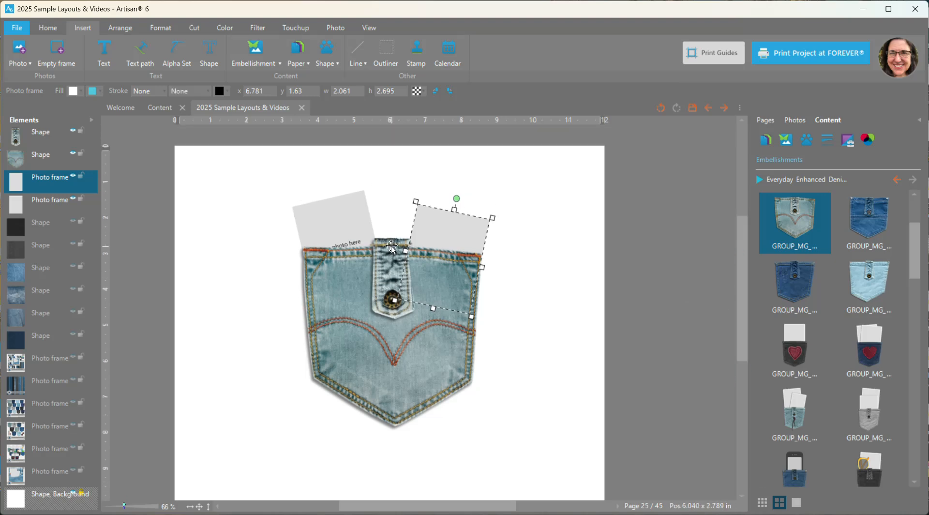
{"action": "scroll", "coordinate": [404, 257], "scroll_direction": "down", "scroll_amount": 1}
{"action": "scroll", "coordinate": [416, 257], "scroll_direction": "up", "scroll_amount": 2}
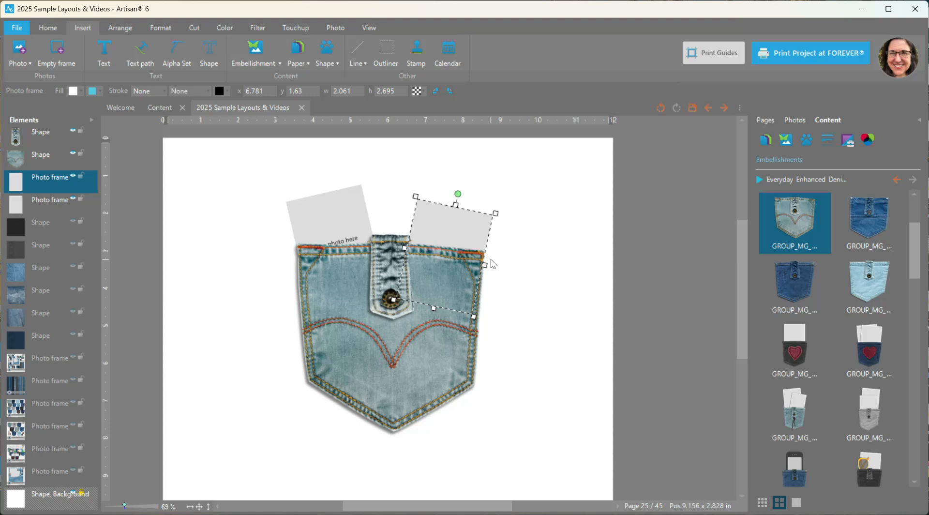
{"action": "scroll", "coordinate": [433, 249], "scroll_direction": "down", "scroll_amount": 2}
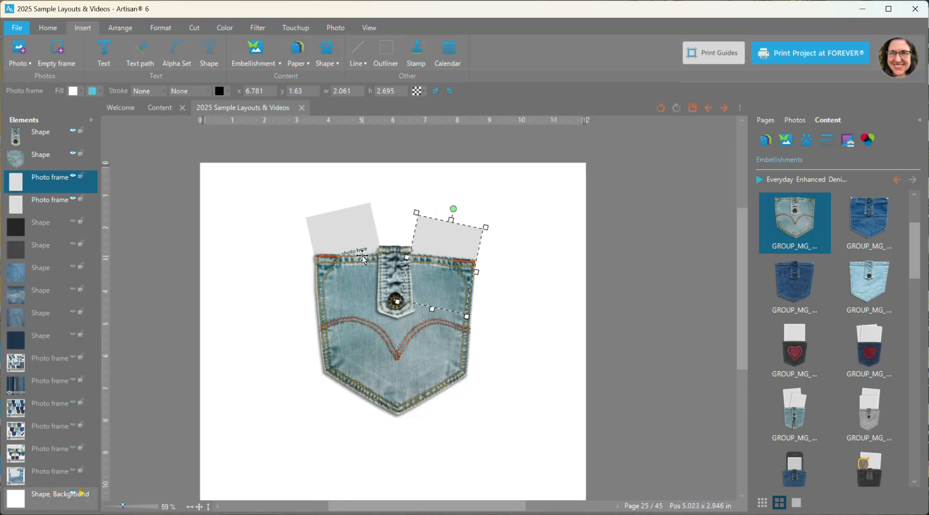
Step: Delete the light denim pocket, its tab and both photo frames from the page
{"action": "left_click", "coordinate": [286, 198]}
{"action": "left_click_drag", "start_coordinate": [437, 346], "coordinate": [508, 428]}
{"action": "key", "text": "Delete"}
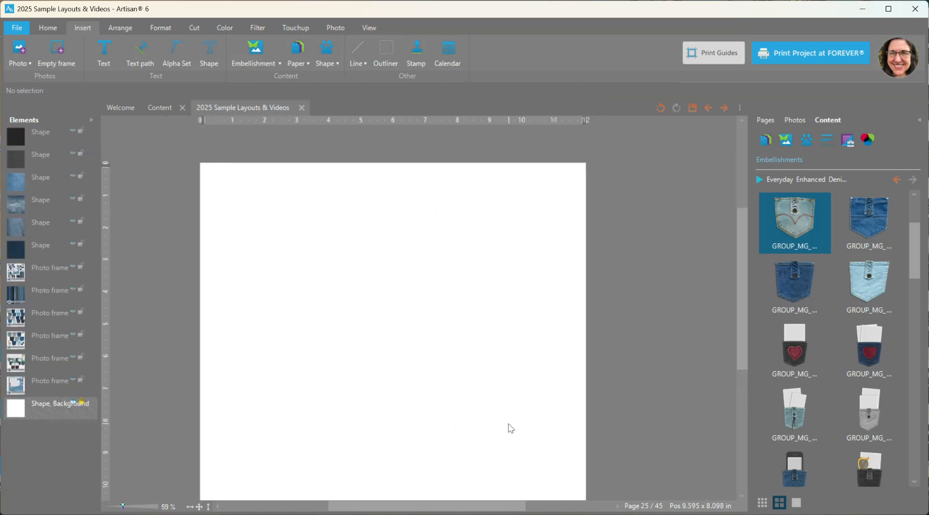
Step: Add the grouped black denim pocket with a red heart and one photo frame, placed on the page's left half
{"action": "mouse_move", "coordinate": [914, 271]}
{"action": "left_mouse_down"}
{"action": "mouse_move", "coordinate": [914, 243]}
{"action": "mouse_move", "coordinate": [914, 287]}
{"action": "left_mouse_up"}
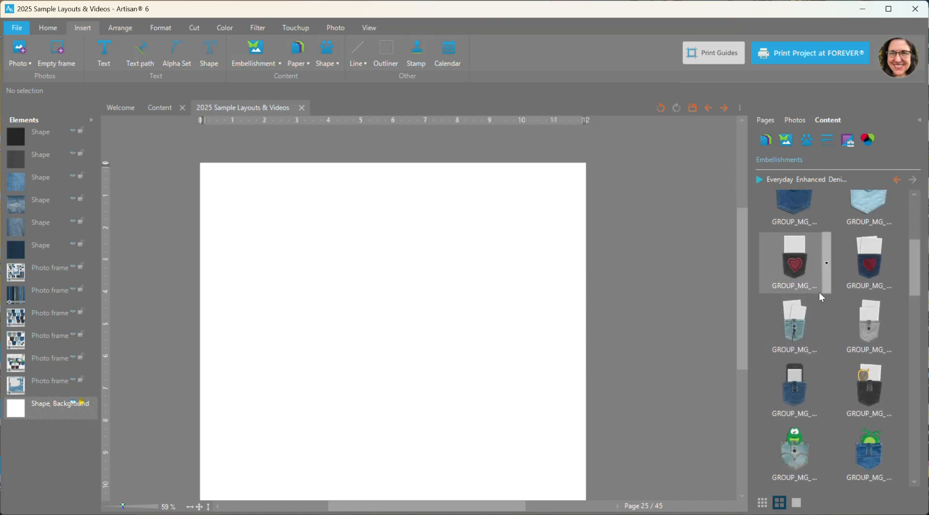
{"action": "right_click", "coordinate": [796, 261]}
{"action": "left_click", "coordinate": [805, 267]}
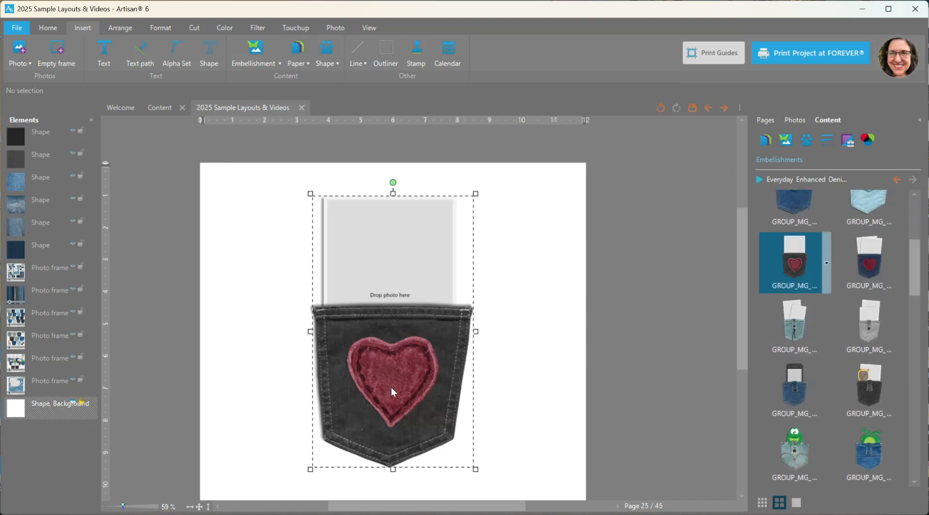
{"action": "left_click_drag", "start_coordinate": [382, 357], "coordinate": [313, 346]}
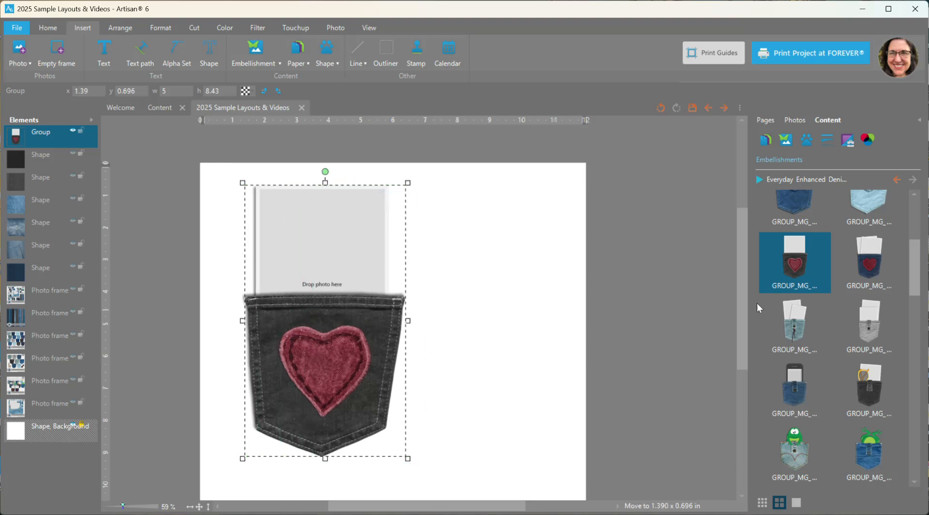
Step: Add the grouped dark blue pocket with a frayed red heart and two photo frames, placed beside the black pocket
{"action": "right_click", "coordinate": [875, 267]}
{"action": "left_click", "coordinate": [876, 267]}
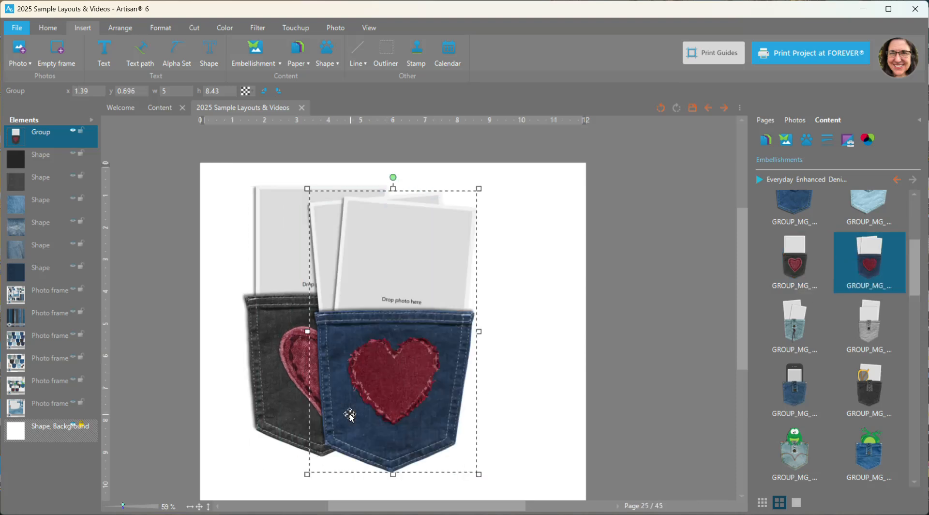
{"action": "left_click_drag", "start_coordinate": [373, 378], "coordinate": [484, 356]}
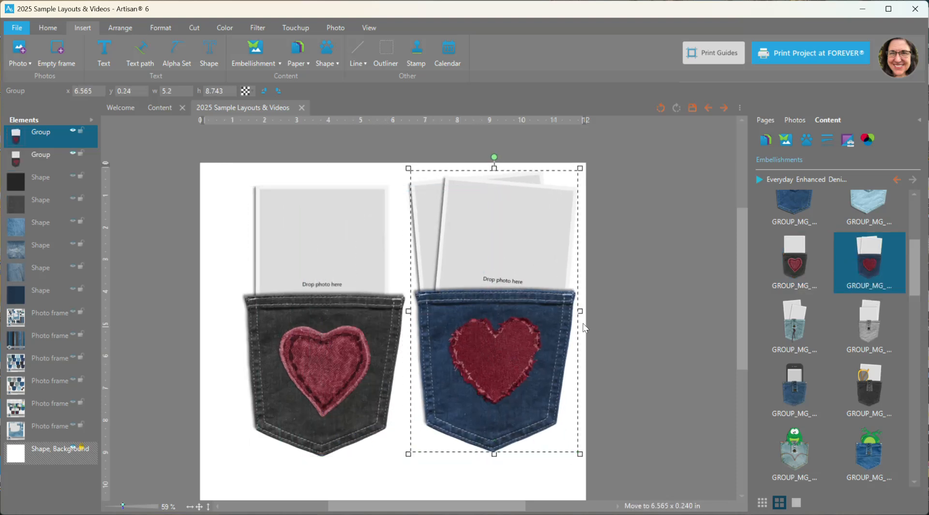
{"action": "key", "text": "Escape"}
Step: Ungroup the dark blue heart pocket into its separate heart, pocket and photo frames
{"action": "right_click", "coordinate": [485, 337]}
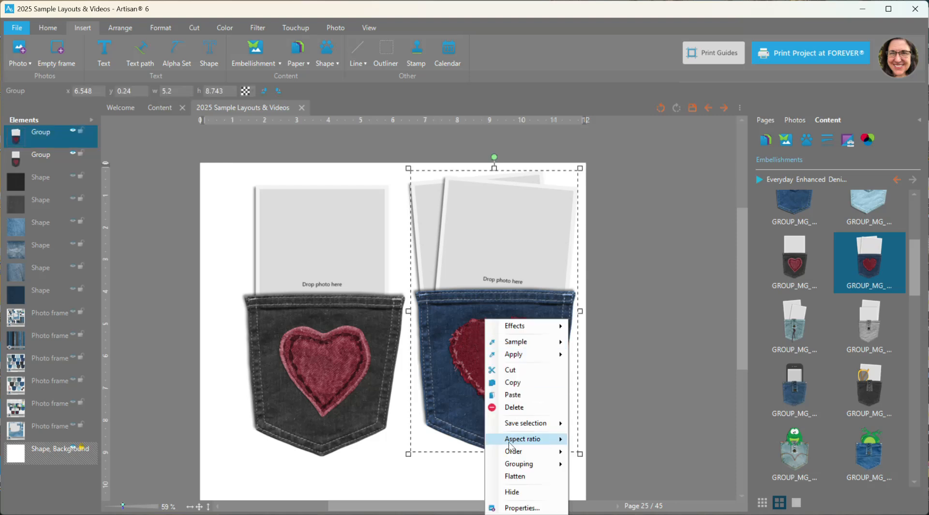
{"action": "mouse_move", "coordinate": [528, 464]}
{"action": "left_click", "coordinate": [586, 480]}
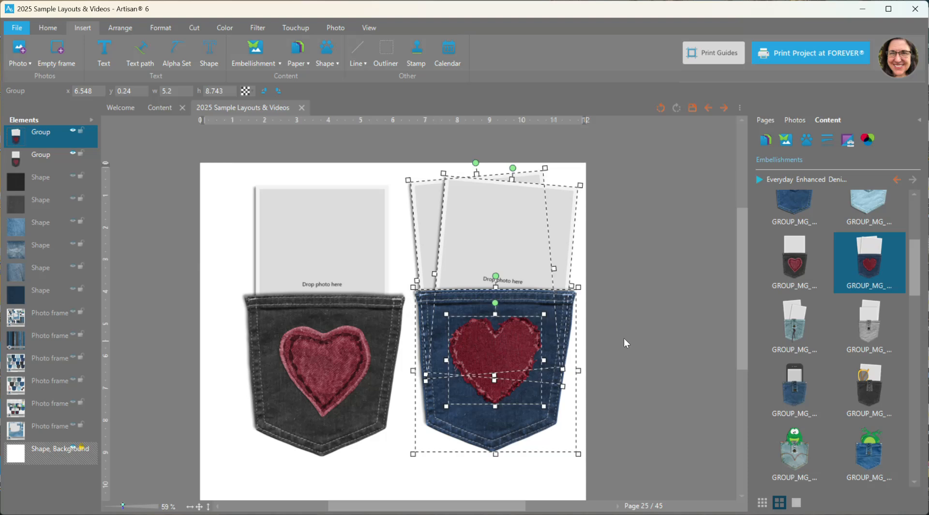
Step: Try moving the frayed red heart down off the blue pocket, and undo the move
{"action": "left_click", "coordinate": [495, 351]}
{"action": "left_click_drag", "start_coordinate": [494, 351], "coordinate": [563, 388]}
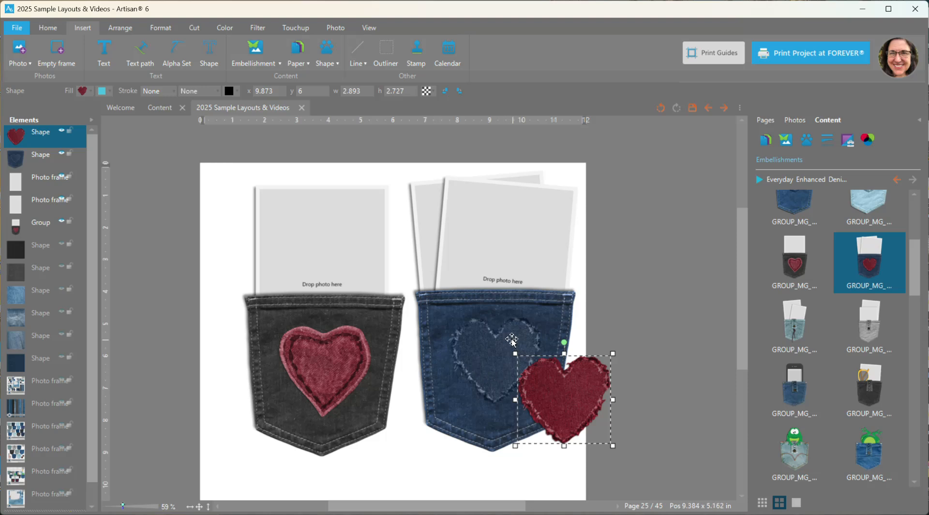
{"action": "left_click", "coordinate": [661, 108]}
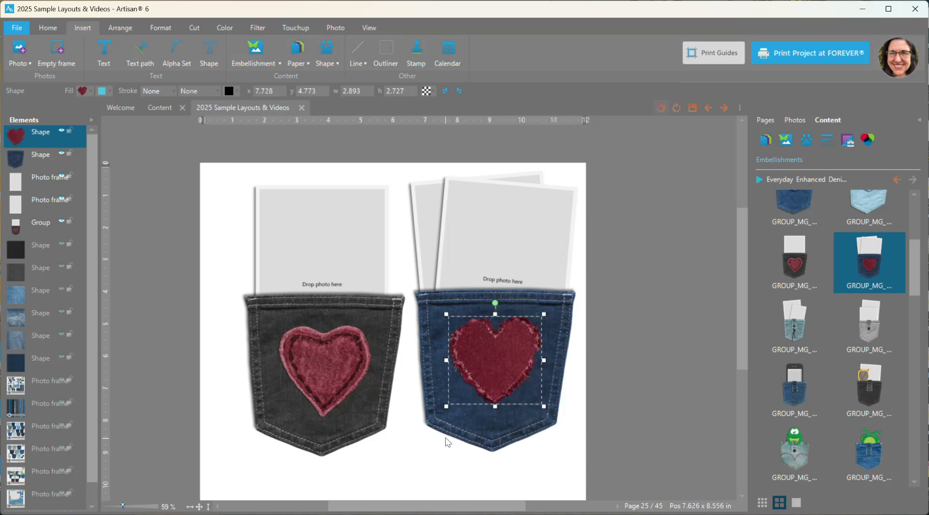
Step: Recolor the frayed heart on the blue pocket brown with hue 24, saturation -47 and brightness 78
{"action": "left_click", "coordinate": [218, 28]}
{"action": "left_click", "coordinate": [77, 56]}
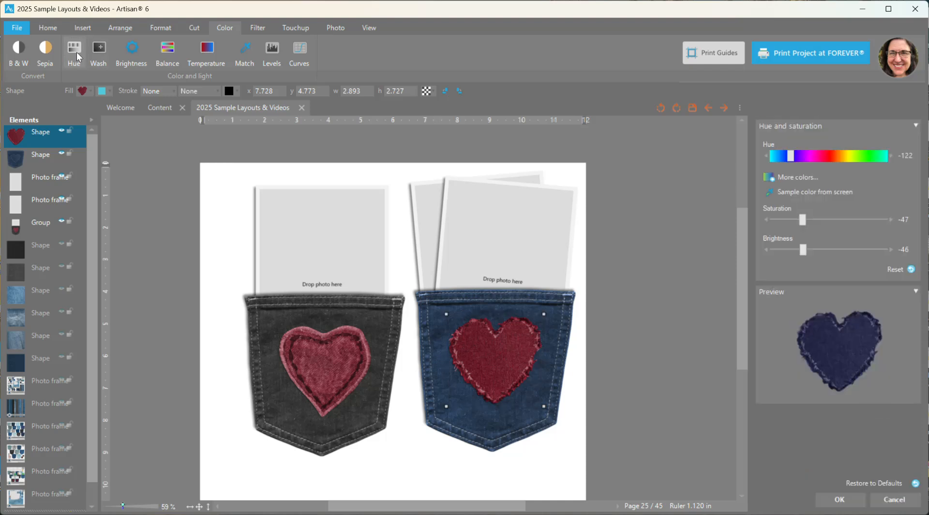
{"action": "left_click", "coordinate": [836, 156]}
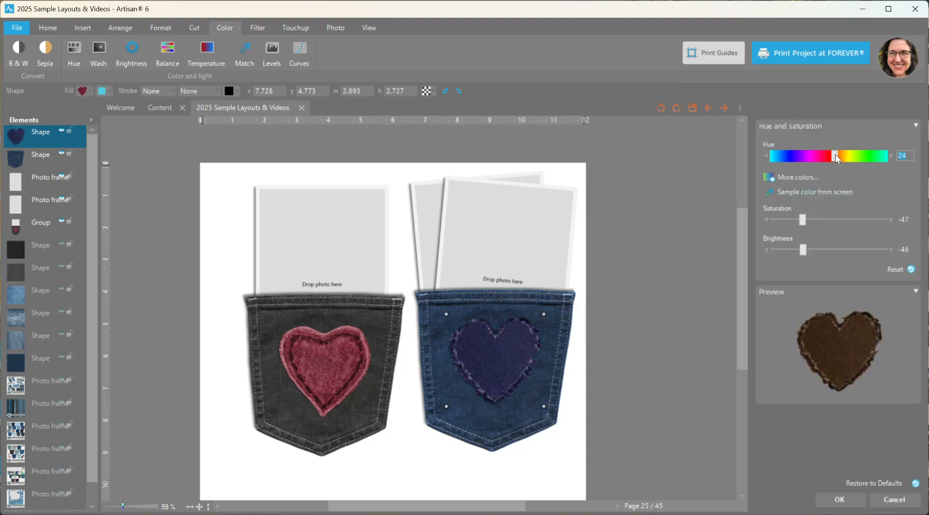
{"action": "left_click", "coordinate": [875, 250]}
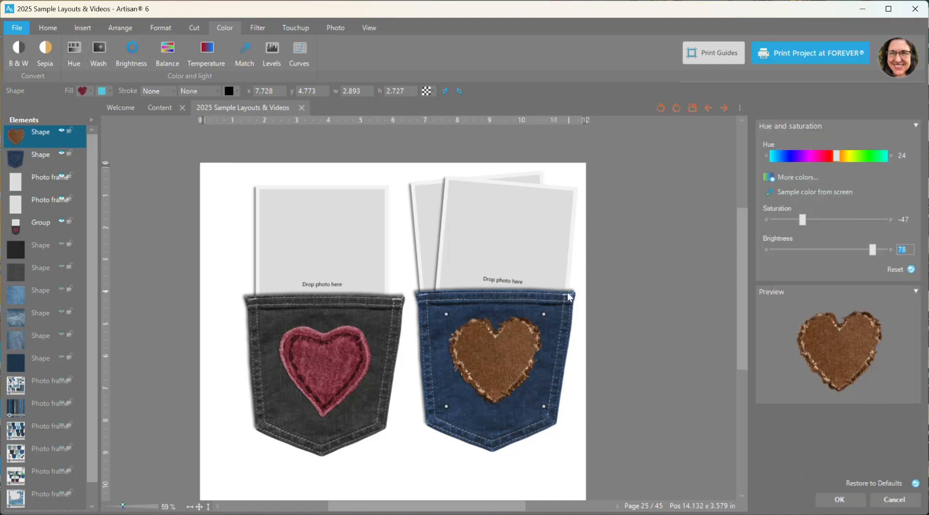
{"action": "left_click", "coordinate": [839, 499]}
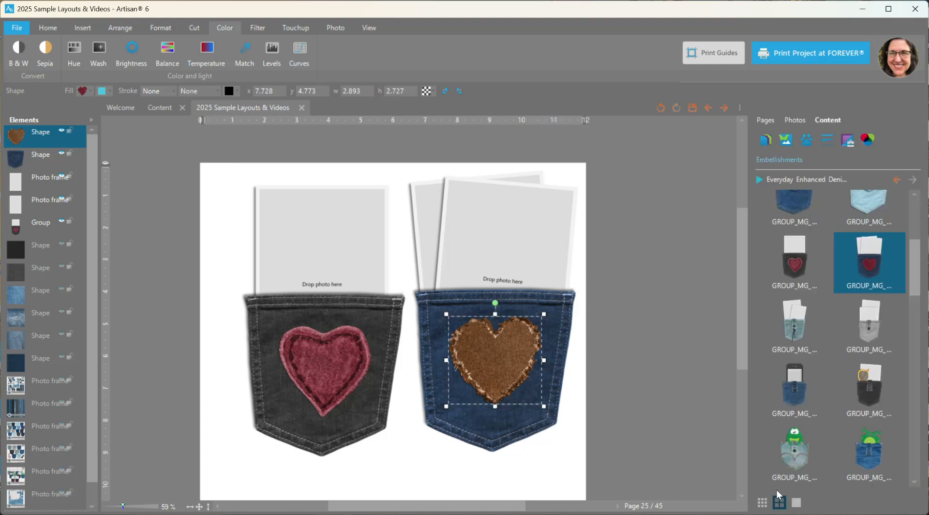
Step: Ungroup the black denim pocket with the heart and photo frame
{"action": "left_click", "coordinate": [325, 358]}
{"action": "right_click", "coordinate": [327, 359]}
{"action": "mouse_move", "coordinate": [361, 464]}
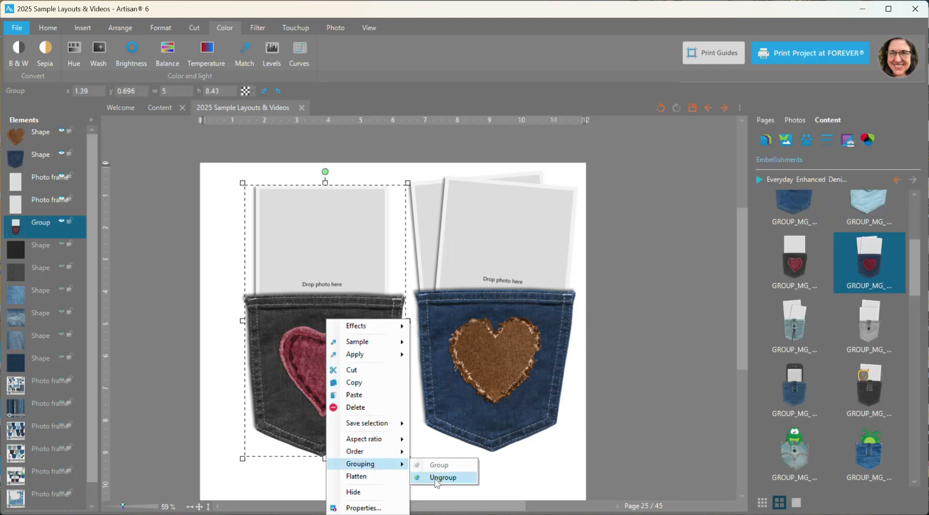
{"action": "left_click", "coordinate": [438, 476]}
{"action": "left_click", "coordinate": [692, 359]}
Step: Recolor the heart on the black pocket blue with hue -133, saturation -47 and brightness 78
{"action": "left_click", "coordinate": [338, 363]}
{"action": "mouse_move", "coordinate": [339, 363]}
{"action": "left_mouse_down"}
{"action": "mouse_move", "coordinate": [338, 407]}
{"action": "mouse_move", "coordinate": [334, 345]}
{"action": "mouse_move", "coordinate": [333, 357]}
{"action": "mouse_move", "coordinate": [387, 328]}
{"action": "mouse_move", "coordinate": [356, 353]}
{"action": "mouse_move", "coordinate": [327, 357]}
{"action": "left_mouse_up"}
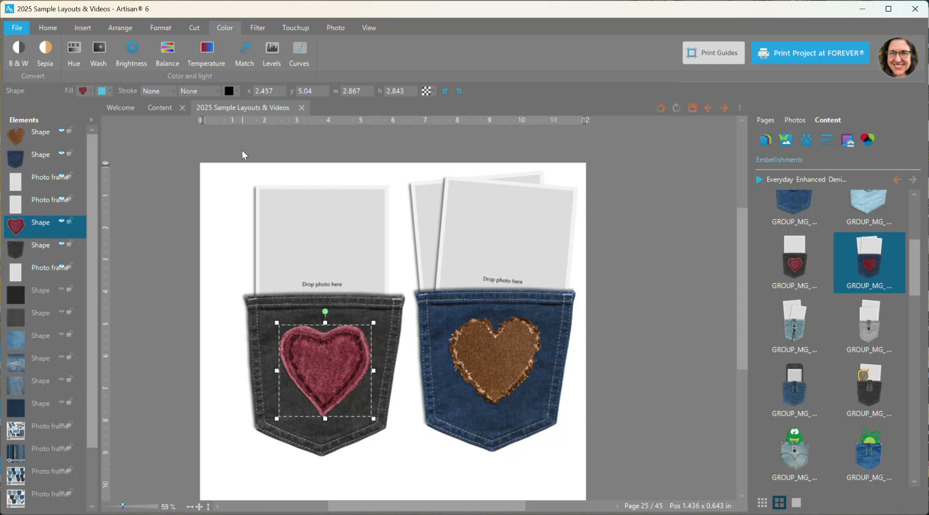
{"action": "left_click", "coordinate": [75, 54]}
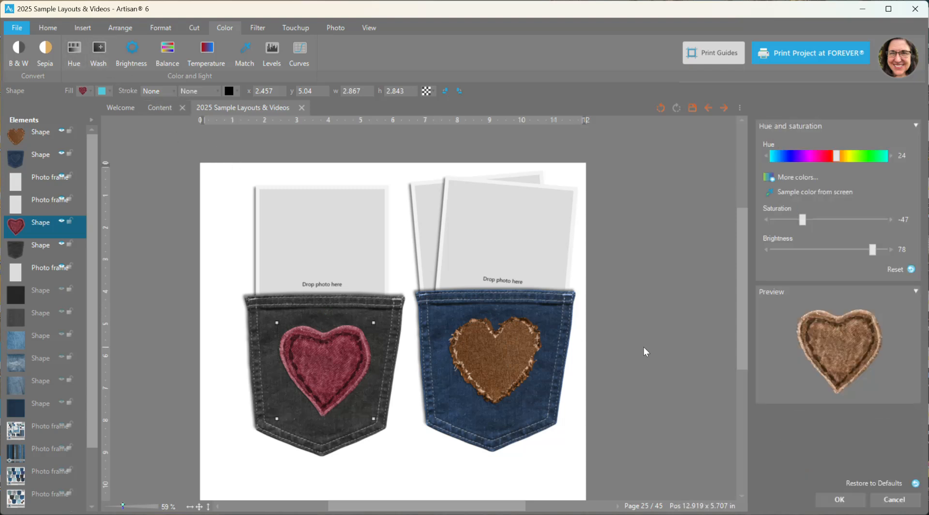
{"action": "left_click", "coordinate": [789, 157]}
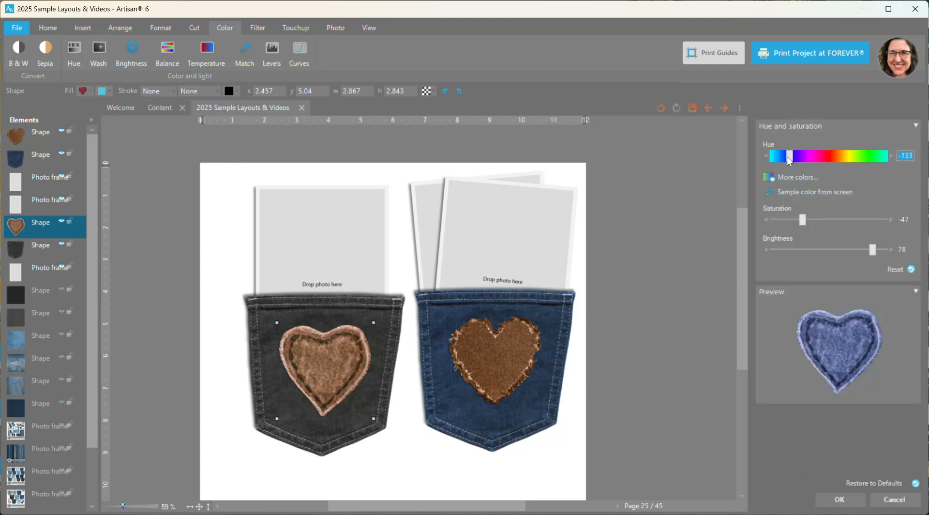
{"action": "left_click", "coordinate": [842, 500]}
{"action": "left_click", "coordinate": [648, 366]}
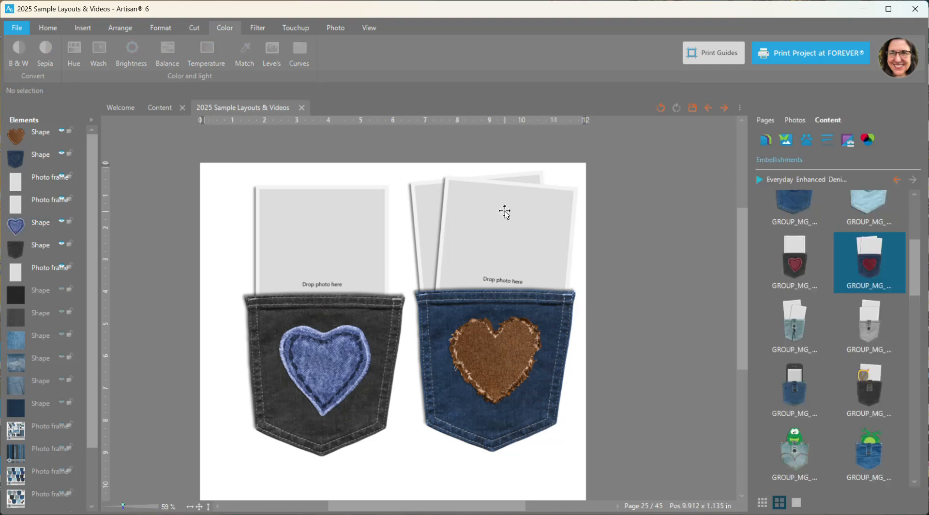
Step: Delete both heart pockets together with their hearts and photo frames from the page
{"action": "scroll", "coordinate": [503, 224], "scroll_direction": "down", "scroll_amount": 2}
{"action": "mouse_move", "coordinate": [479, 238]}
{"action": "left_mouse_down"}
{"action": "mouse_move", "coordinate": [491, 218]}
{"action": "mouse_move", "coordinate": [471, 254]}
{"action": "left_mouse_up"}
{"action": "scroll", "coordinate": [513, 285], "scroll_direction": "down", "scroll_amount": 1}
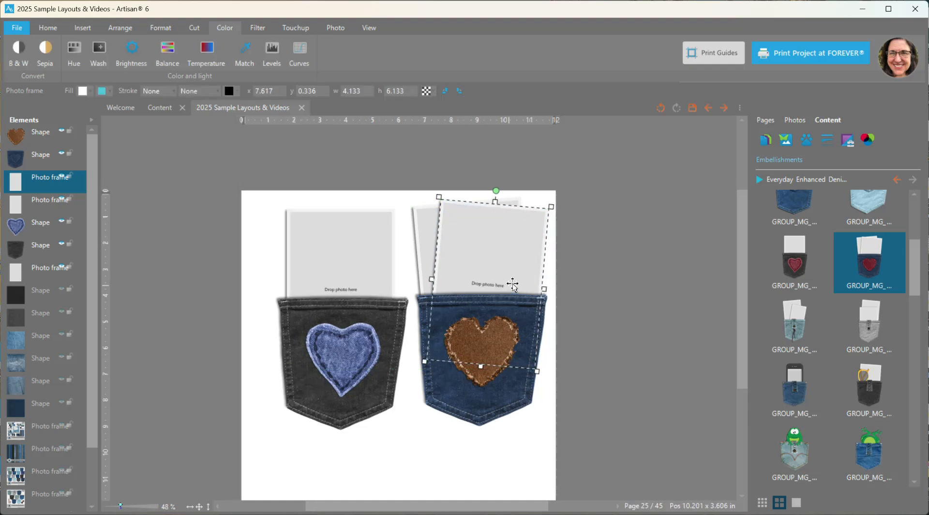
{"action": "left_click", "coordinate": [208, 161]}
{"action": "left_click_drag", "start_coordinate": [223, 193], "coordinate": [617, 444]}
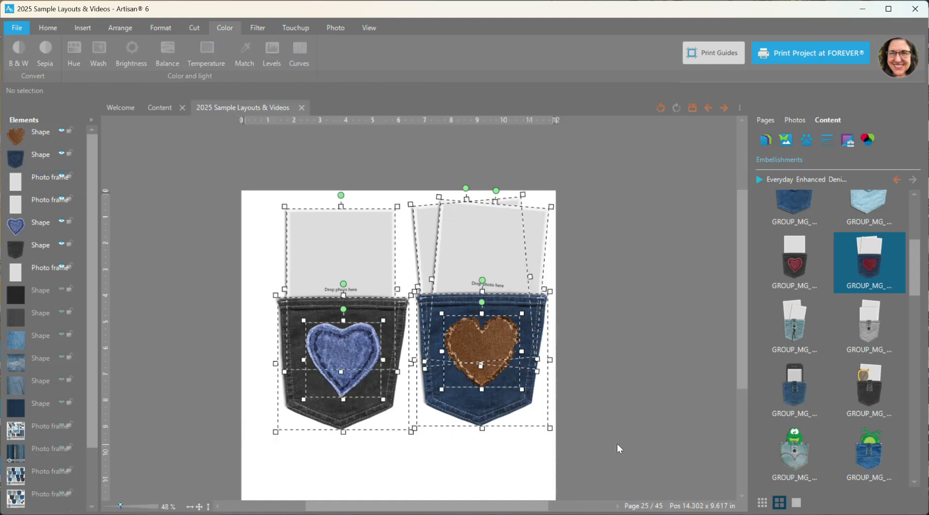
{"action": "key", "text": "Delete"}
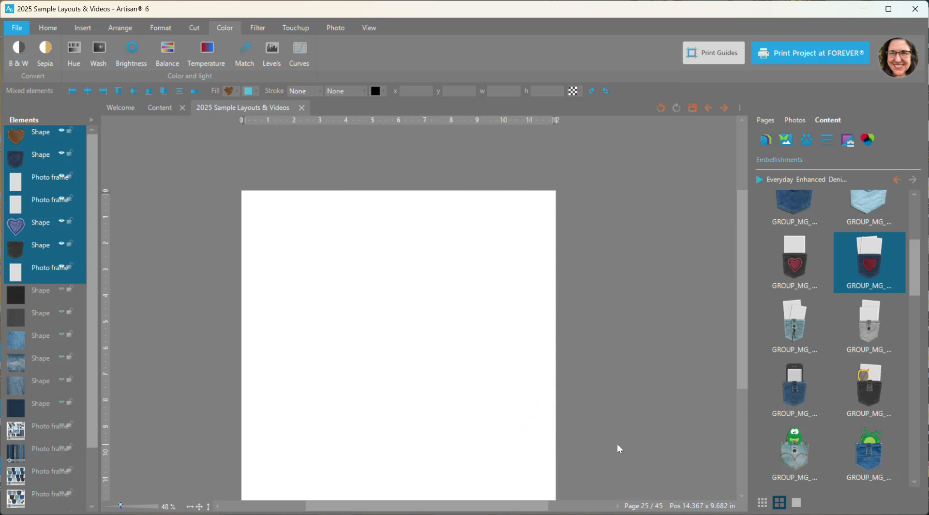
Step: Add the grouped light denim pocket with two photo frames, a buttoned tab and a brown cord to the page
{"action": "scroll", "coordinate": [823, 334], "scroll_direction": "down", "scroll_amount": 1}
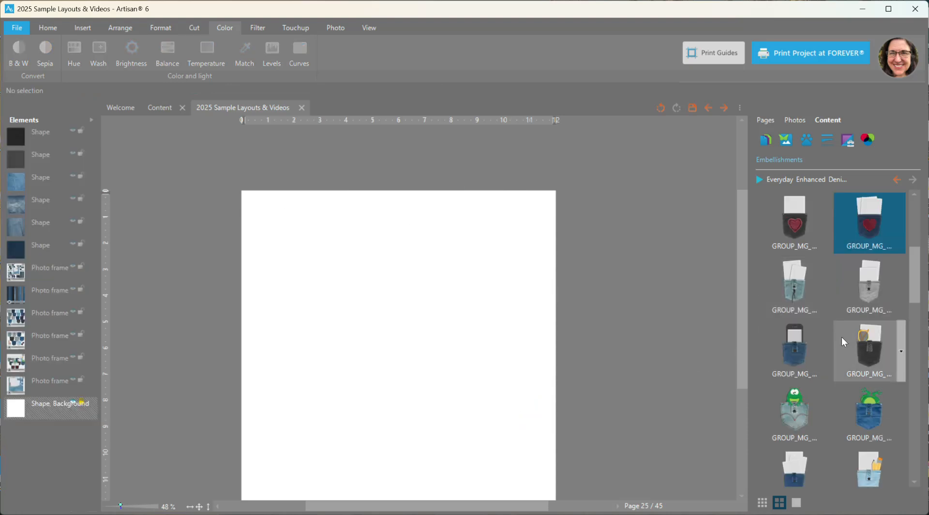
{"action": "right_click", "coordinate": [801, 286]}
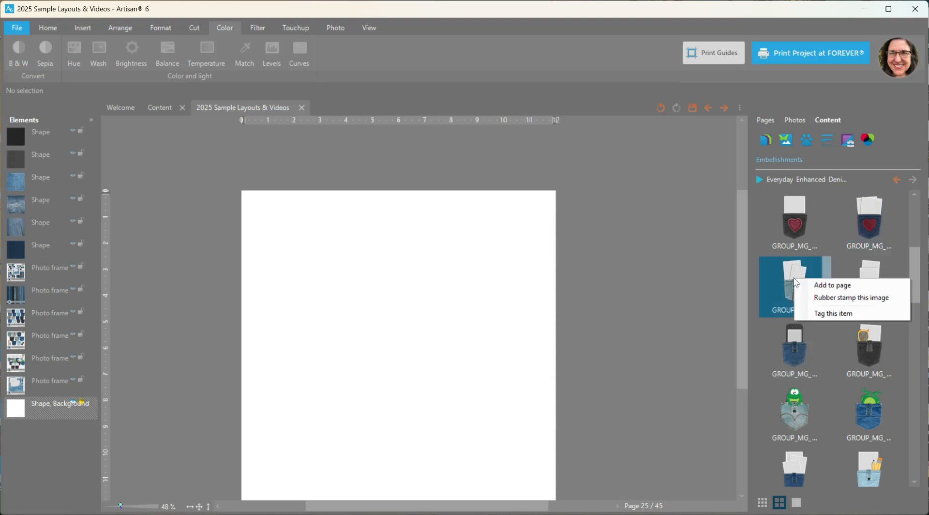
{"action": "left_click", "coordinate": [804, 285]}
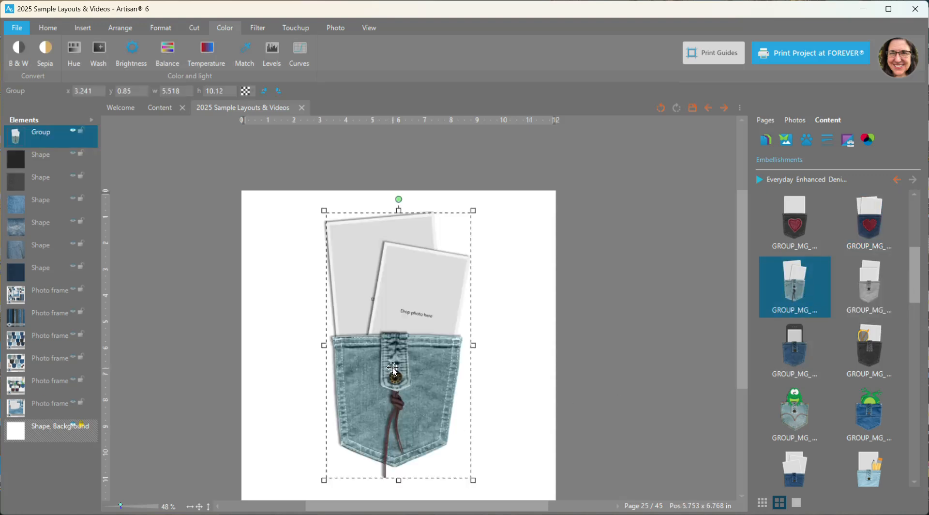
Step: Ungroup the light denim pocket and nudge its brown cord and buttoned tab slightly as separate pieces
{"action": "right_click", "coordinate": [388, 367]}
{"action": "mouse_move", "coordinate": [429, 467]}
{"action": "left_click", "coordinate": [504, 479]}
{"action": "left_click", "coordinate": [619, 410]}
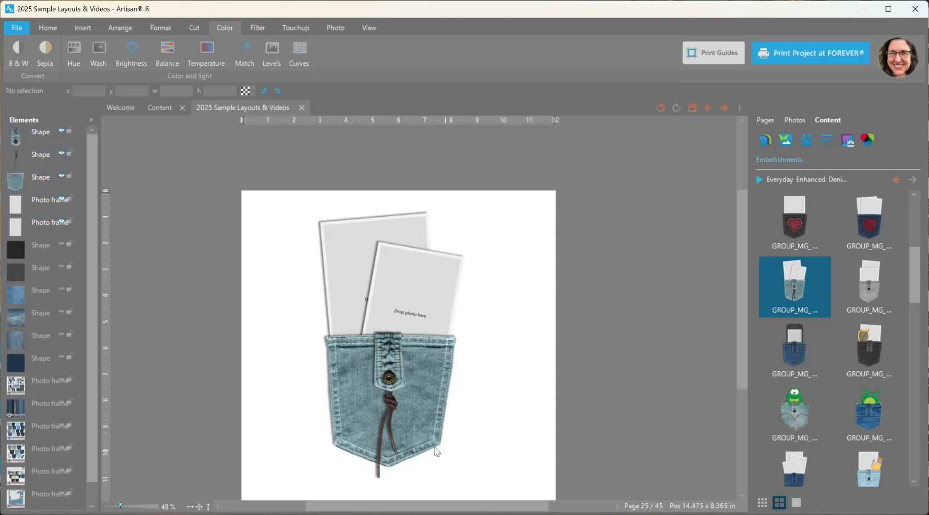
{"action": "mouse_move", "coordinate": [389, 415]}
{"action": "left_mouse_down"}
{"action": "mouse_move", "coordinate": [412, 422]}
{"action": "mouse_move", "coordinate": [390, 412]}
{"action": "left_mouse_up"}
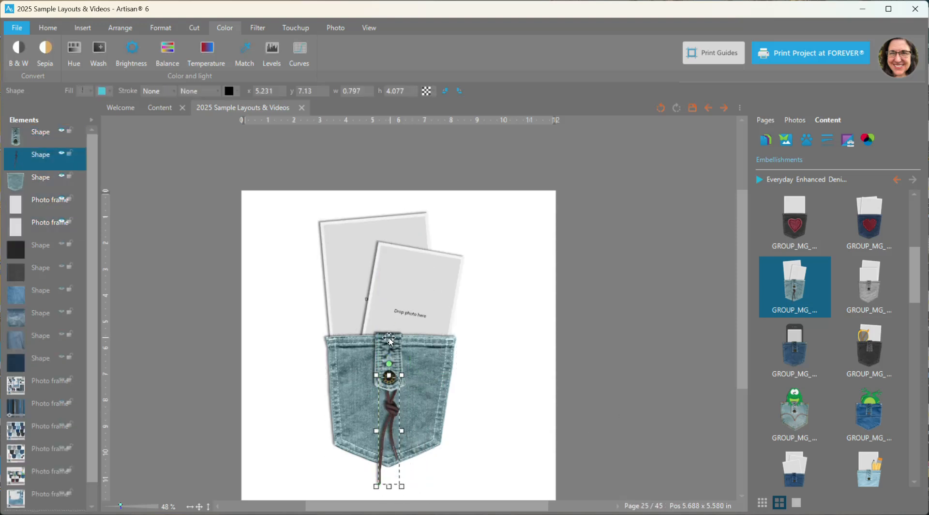
{"action": "mouse_move", "coordinate": [387, 349]}
{"action": "left_mouse_down"}
{"action": "mouse_move", "coordinate": [412, 346]}
{"action": "mouse_move", "coordinate": [385, 349]}
{"action": "left_mouse_up"}
Step: Recolor the light denim pocket pale blue with hue -133, saturation -47 and brightness 78
{"action": "left_click", "coordinate": [419, 361]}
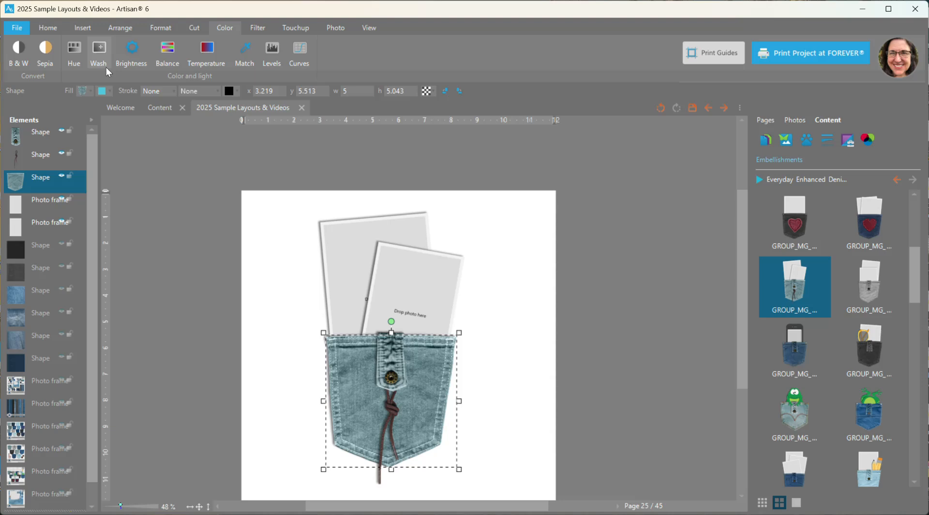
{"action": "left_click", "coordinate": [150, 30]}
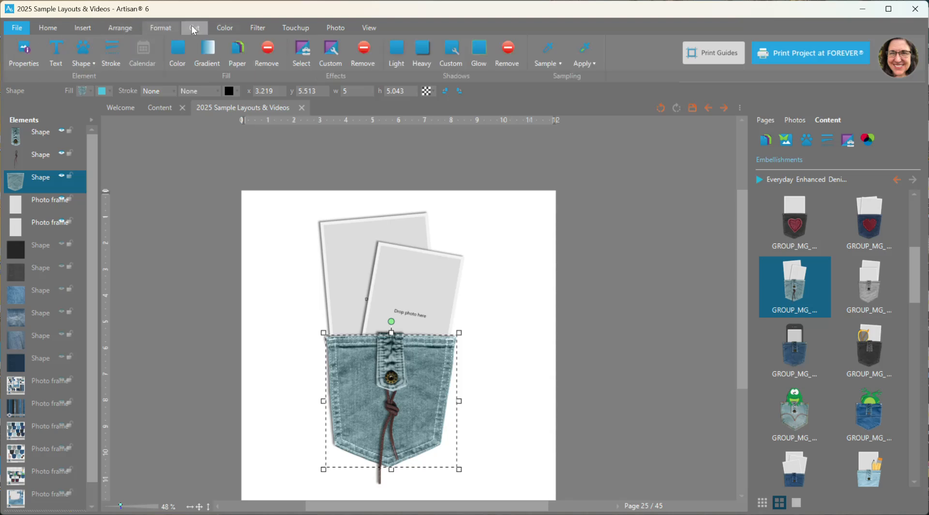
{"action": "left_click", "coordinate": [224, 29]}
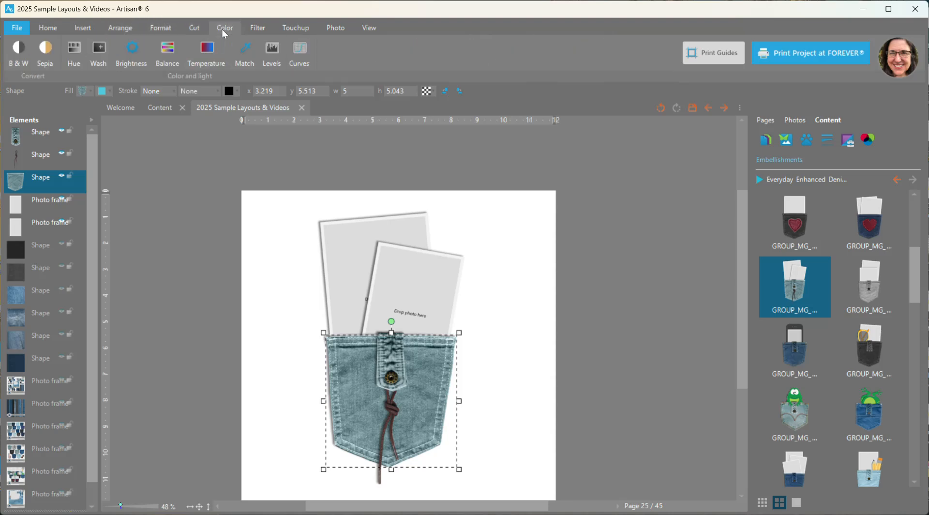
{"action": "left_click", "coordinate": [74, 52]}
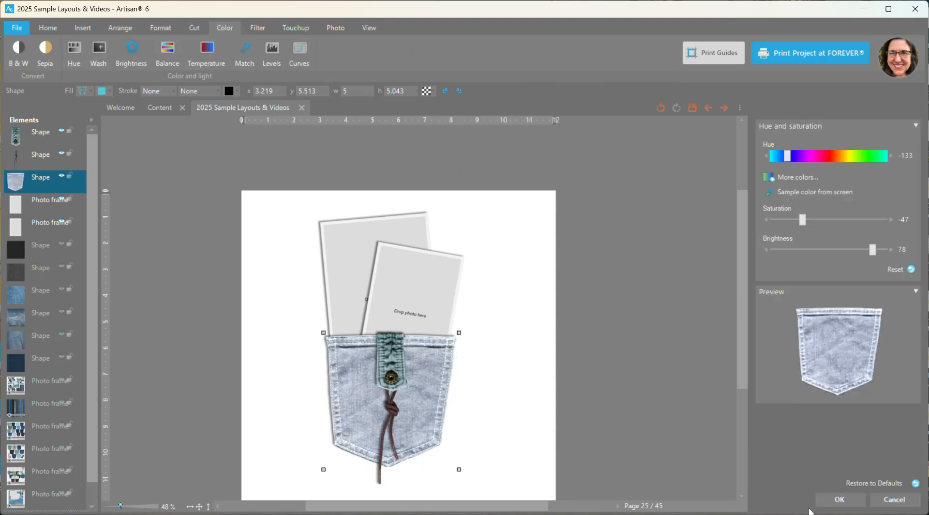
{"action": "left_click", "coordinate": [840, 500]}
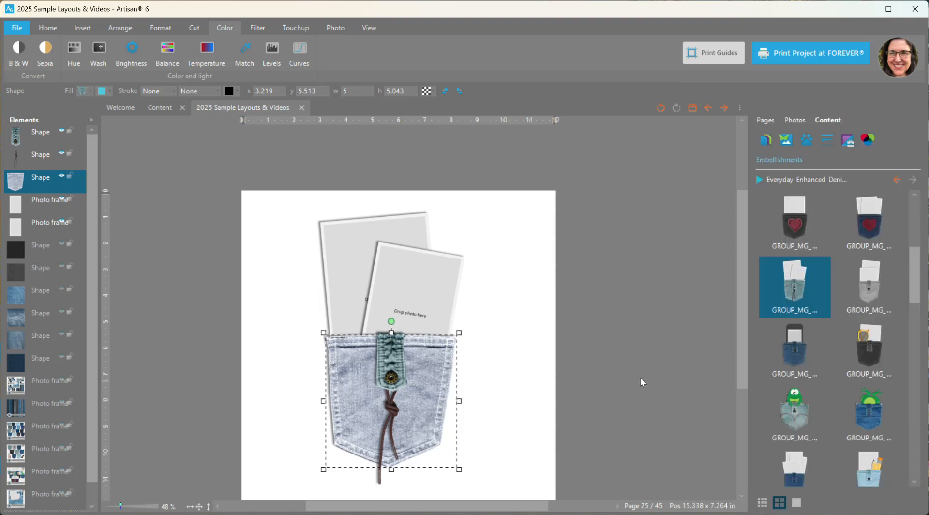
Step: Recolor the buttoned tab to match the pocket with hue -133, saturation -47 and brightness 78
{"action": "left_click", "coordinate": [386, 353]}
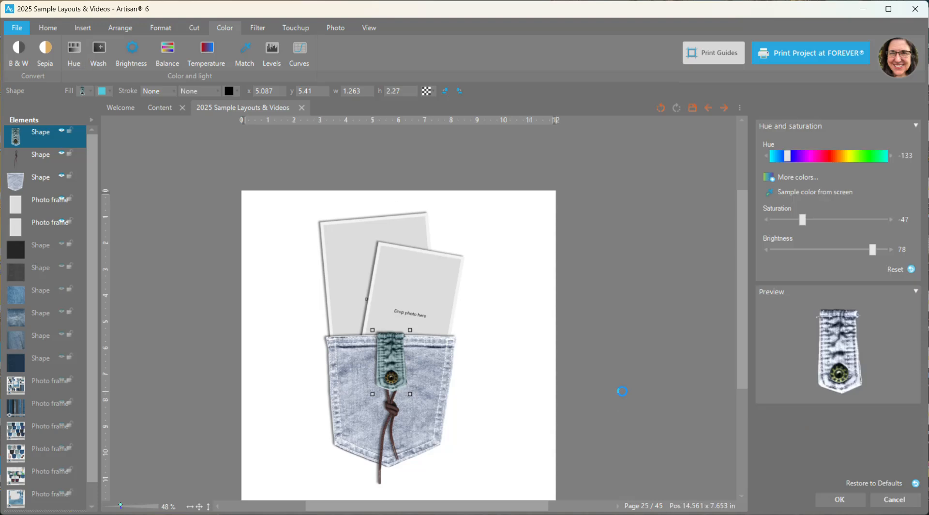
{"action": "left_click", "coordinate": [833, 500]}
{"action": "scroll", "coordinate": [585, 365], "scroll_direction": "up", "scroll_amount": 5}
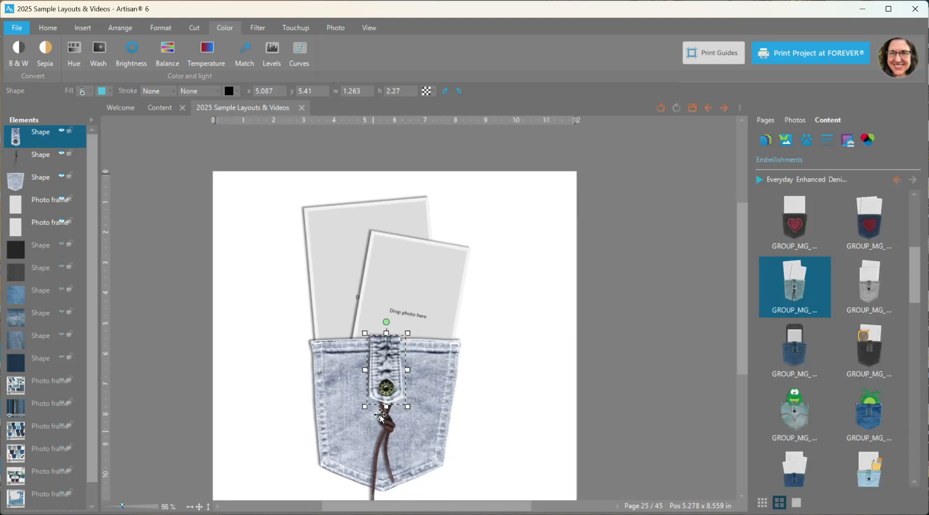
{"action": "scroll", "coordinate": [739, 335], "scroll_direction": "up", "scroll_amount": 3}
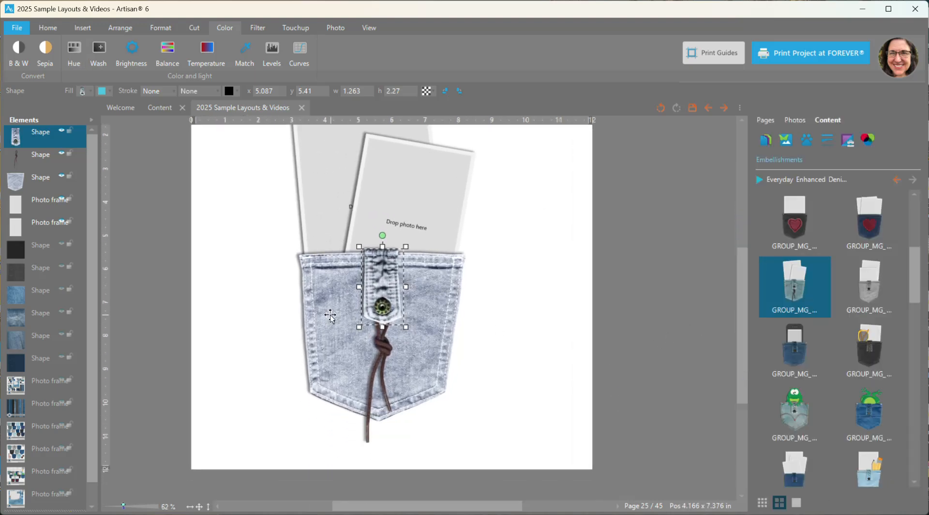
Step: Add the copper MAKES ME HAPPY rivet and fit it over the tab's button at about 0.55 in wide
{"action": "scroll", "coordinate": [844, 332], "scroll_direction": "down", "scroll_amount": 5}
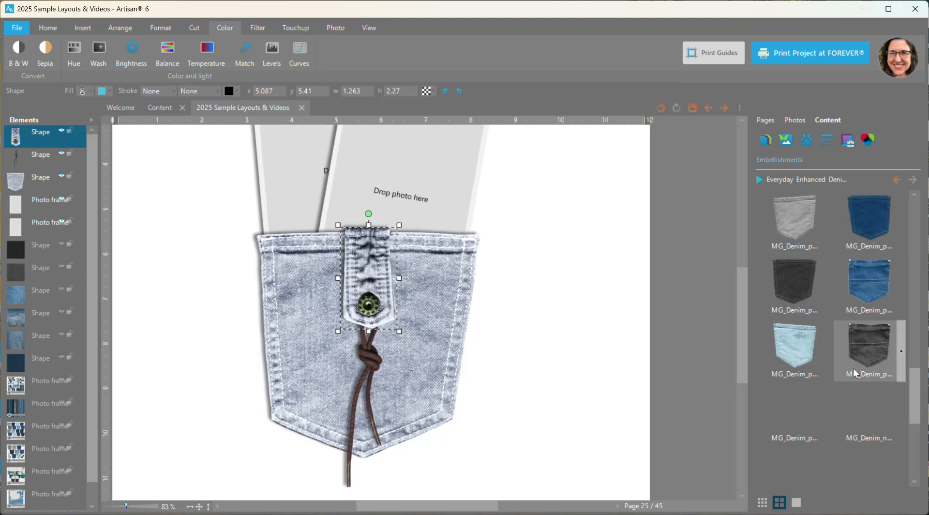
{"action": "right_click", "coordinate": [871, 290]}
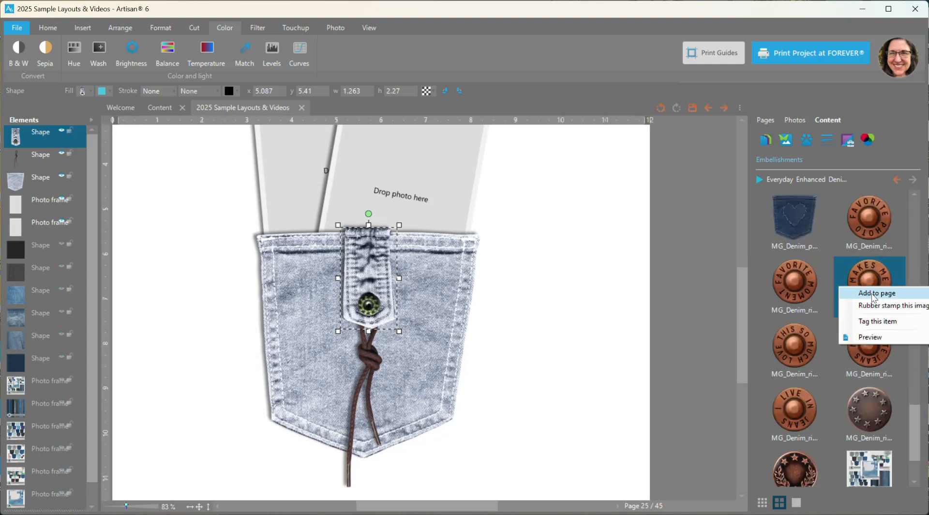
{"action": "left_click", "coordinate": [866, 297]}
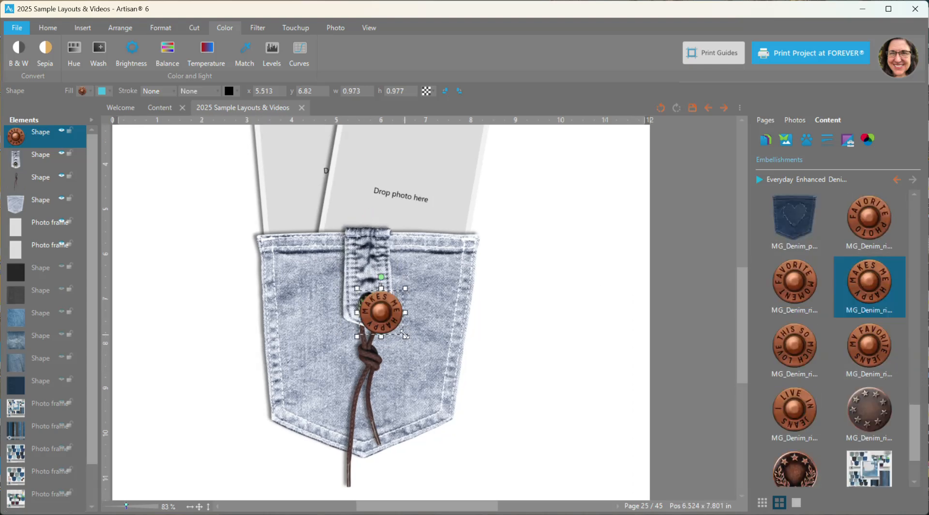
{"action": "left_click_drag", "start_coordinate": [404, 334], "coordinate": [386, 317]}
{"action": "scroll", "coordinate": [364, 306], "scroll_direction": "up", "scroll_amount": 5}
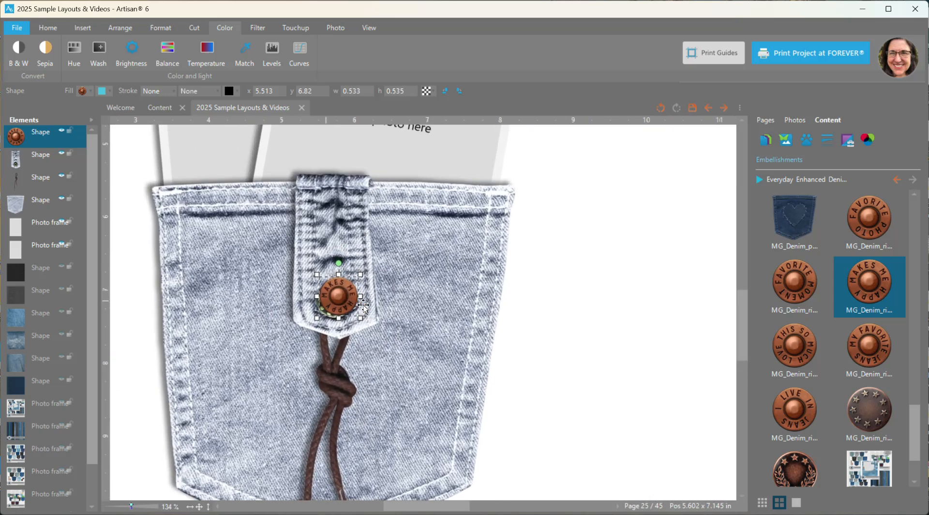
{"action": "left_click_drag", "start_coordinate": [301, 287], "coordinate": [279, 298]}
{"action": "left_click_drag", "start_coordinate": [318, 260], "coordinate": [320, 258]}
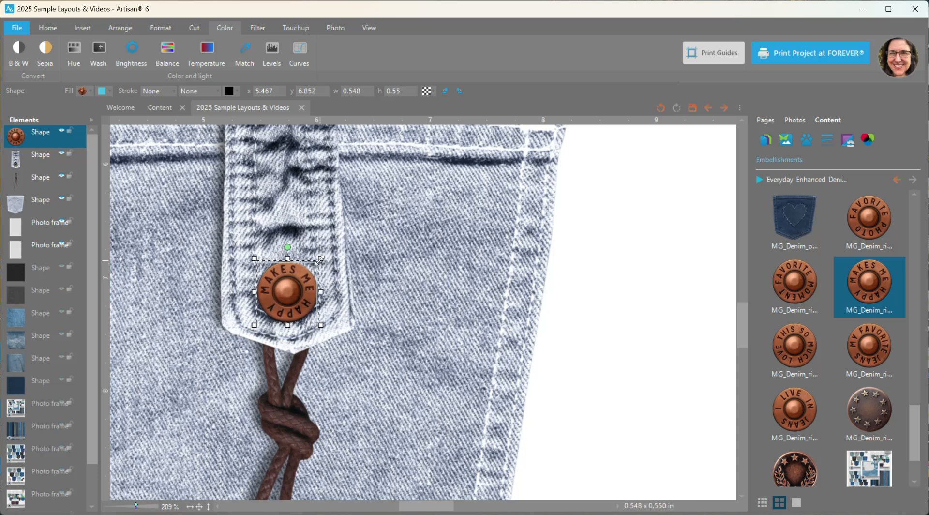
Step: Give the copper rivet a custom shadow with depth 12 and softness 12
{"action": "scroll", "coordinate": [535, 349], "scroll_direction": "down", "scroll_amount": 2}
{"action": "scroll", "coordinate": [598, 348], "scroll_direction": "down", "scroll_amount": 2}
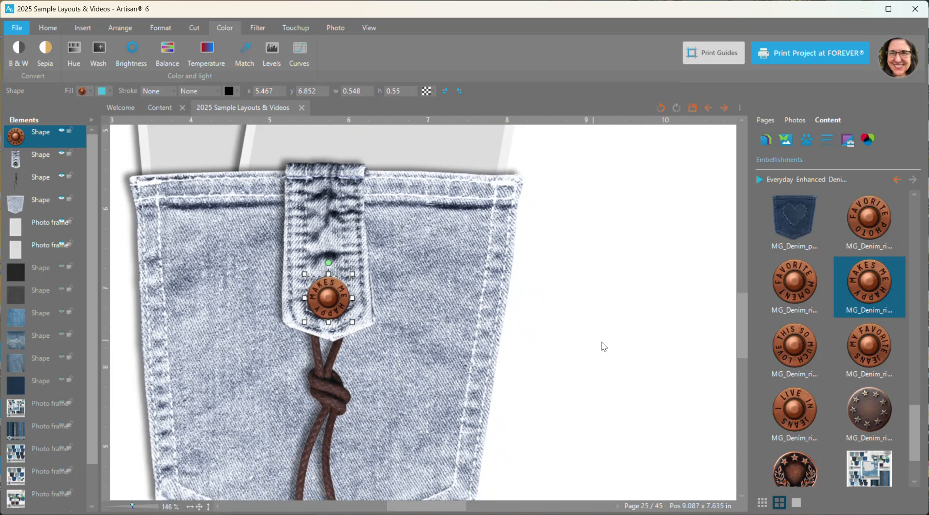
{"action": "left_click", "coordinate": [161, 28]}
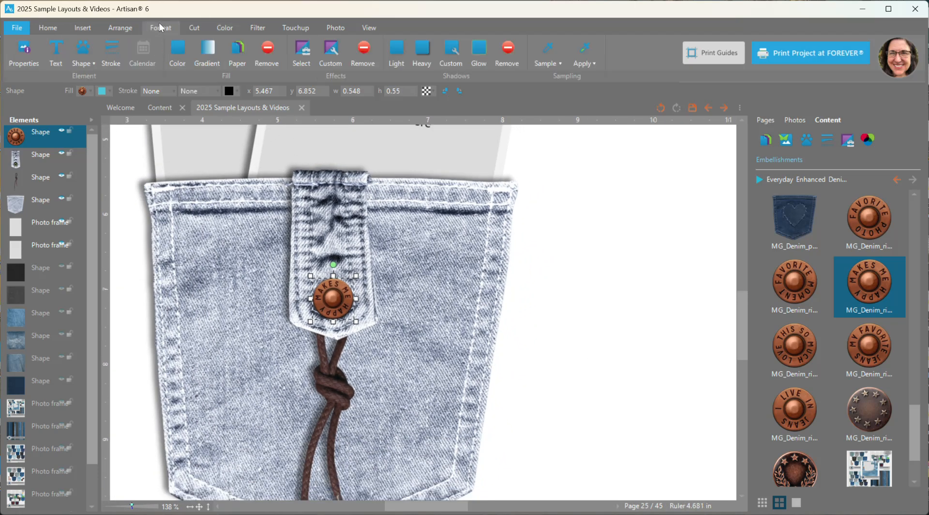
{"action": "left_click", "coordinate": [450, 53]}
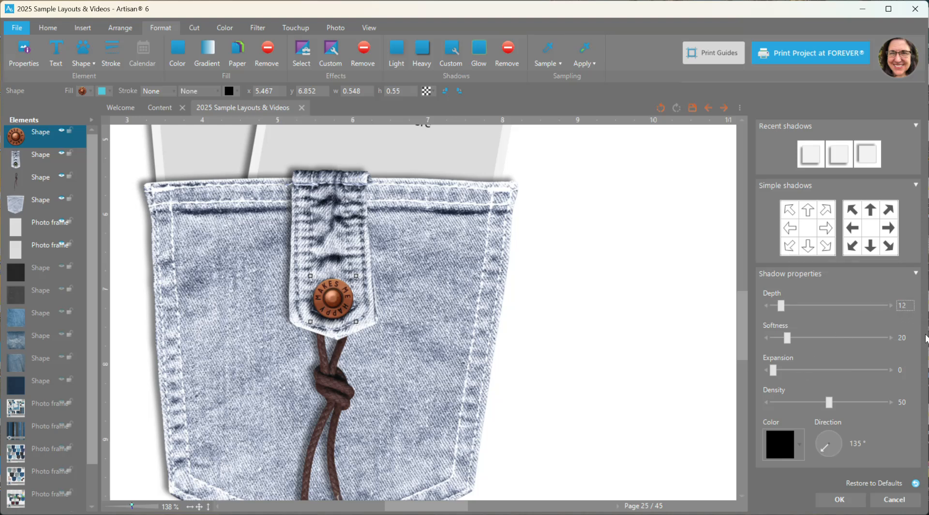
{"action": "key", "text": "Tab"}
{"action": "type", "text": "12"}
{"action": "left_click", "coordinate": [818, 496]}
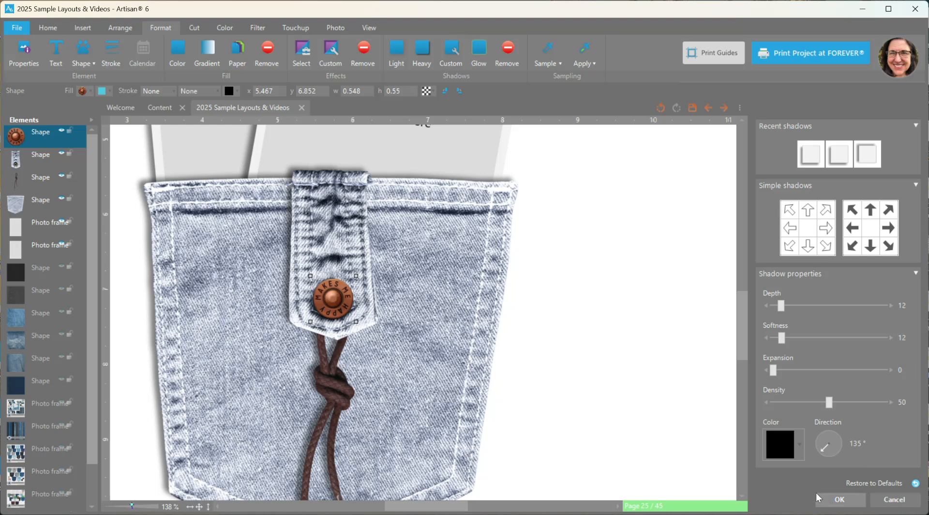
Step: Move the brown cord up slightly under the tab, to about y 7.01 in
{"action": "scroll", "coordinate": [539, 401], "scroll_direction": "down", "scroll_amount": 6}
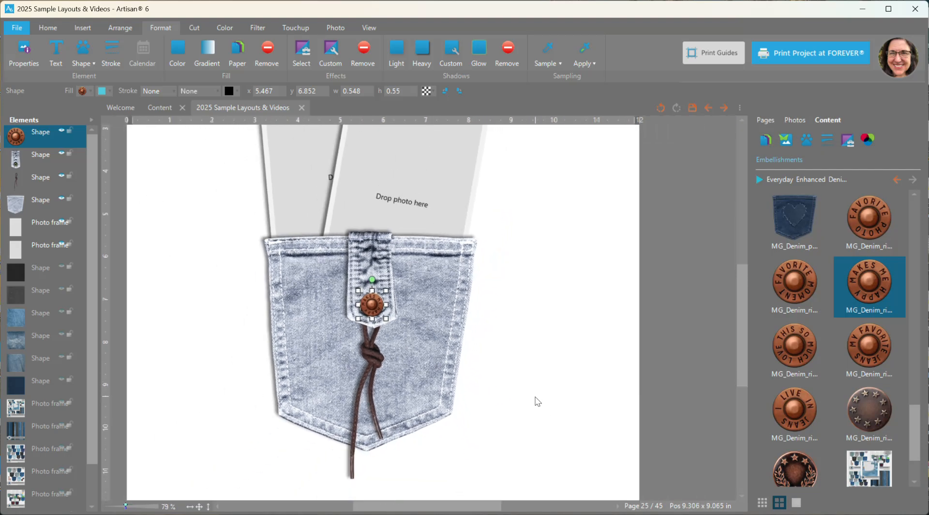
{"action": "scroll", "coordinate": [740, 370], "scroll_direction": "up", "scroll_amount": 2}
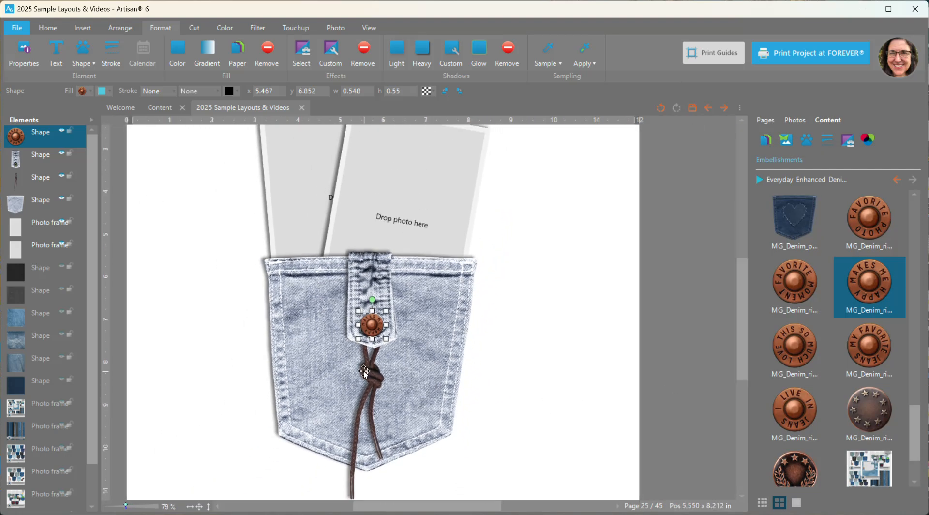
{"action": "left_click", "coordinate": [369, 376]}
{"action": "left_click_drag", "start_coordinate": [368, 376], "coordinate": [367, 371]}
{"action": "scroll", "coordinate": [369, 380], "scroll_direction": "down", "scroll_amount": 3}
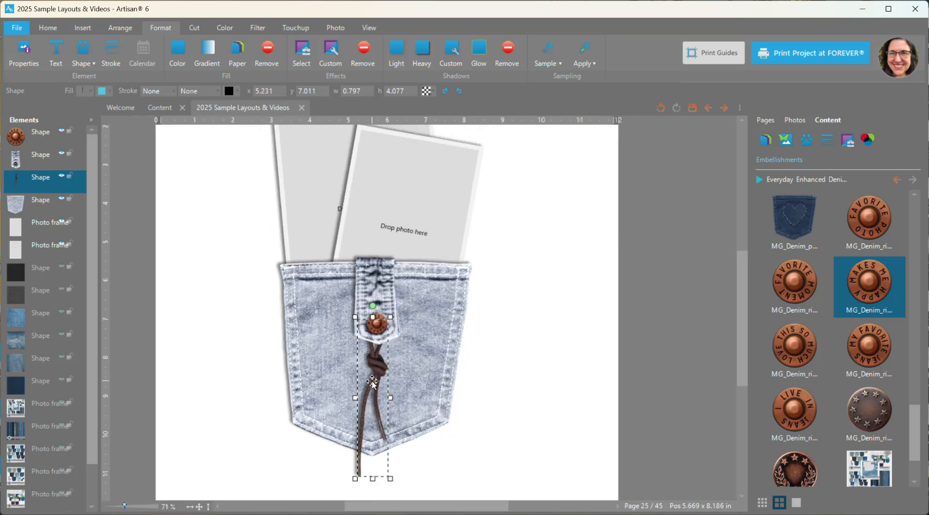
Step: Delete the whole pocket arrangement with its rivet, tab, cord and photo frames from the page
{"action": "scroll", "coordinate": [370, 388], "scroll_direction": "down", "scroll_amount": 2}
{"action": "left_click_drag", "start_coordinate": [741, 281], "coordinate": [744, 270]}
{"action": "left_click_drag", "start_coordinate": [201, 154], "coordinate": [501, 472]}
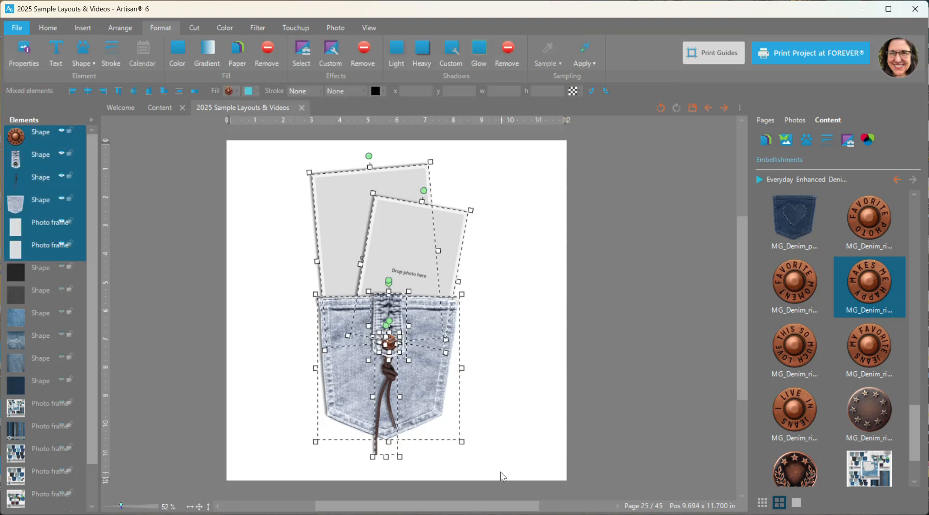
{"action": "key", "text": "Delete"}
Step: Add the grouped blue denim pocket holding a phone and move it to about x 1.86, y 1.63 in
{"action": "scroll", "coordinate": [809, 384], "scroll_direction": "up", "scroll_amount": 5}
{"action": "left_click_drag", "start_coordinate": [917, 359], "coordinate": [916, 299]}
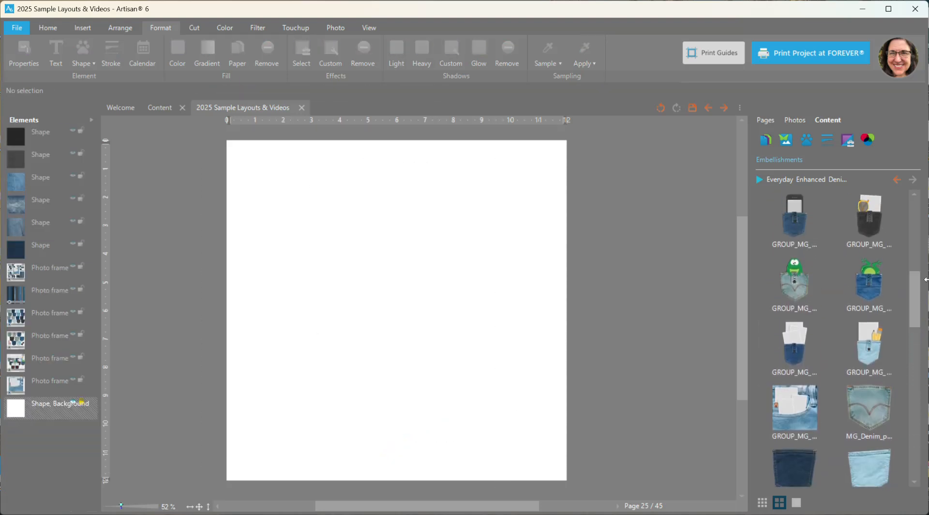
{"action": "right_click", "coordinate": [805, 216]}
{"action": "left_click", "coordinate": [816, 224]}
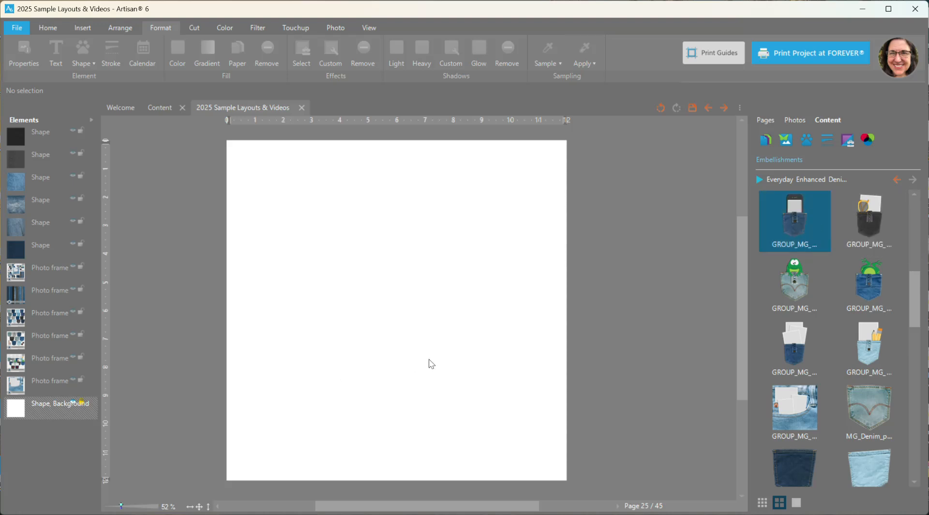
{"action": "left_click_drag", "start_coordinate": [414, 363], "coordinate": [353, 332]}
Step: Ungroup the blue denim pocket with the phone and deselect its pieces
{"action": "right_click", "coordinate": [354, 333]}
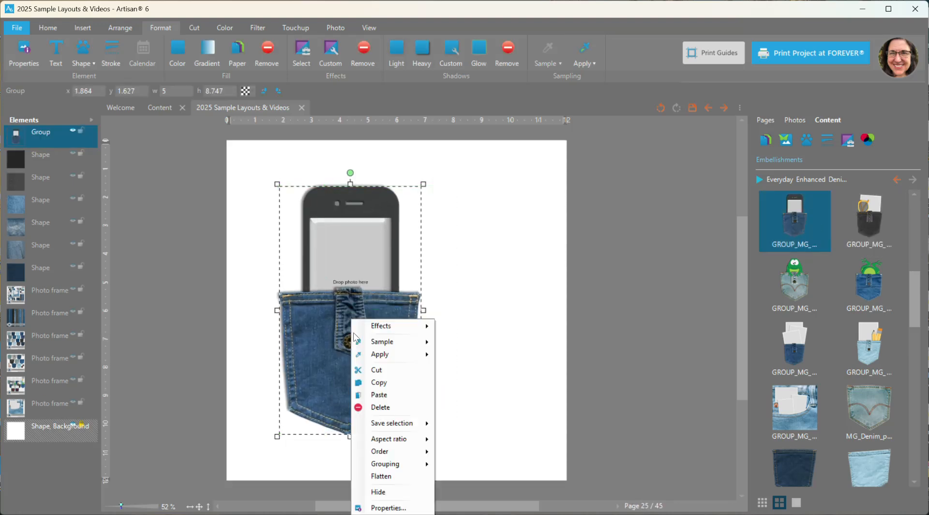
{"action": "mouse_move", "coordinate": [396, 465]}
{"action": "left_click", "coordinate": [471, 478]}
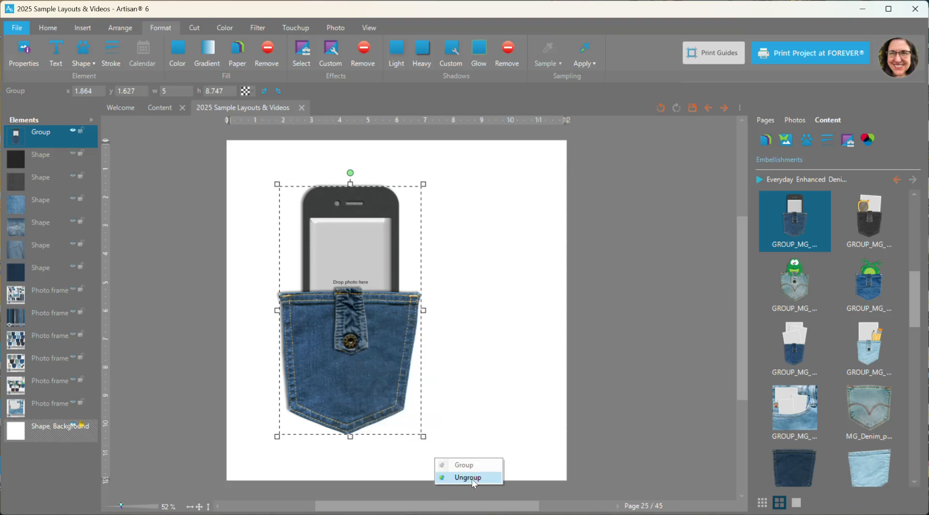
{"action": "left_click", "coordinate": [678, 333]}
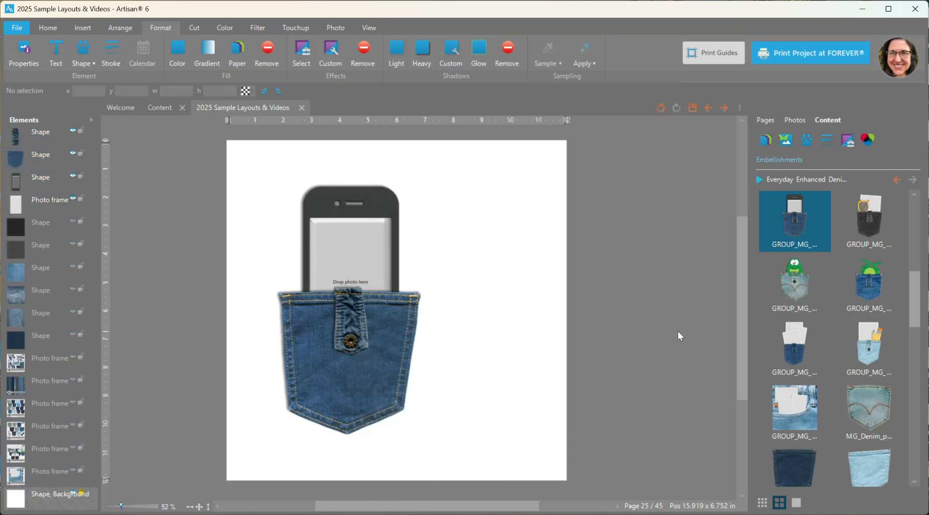
Step: Hide the phone shape, show it again and lock it in place above the photo frame
{"action": "left_click", "coordinate": [74, 177]}
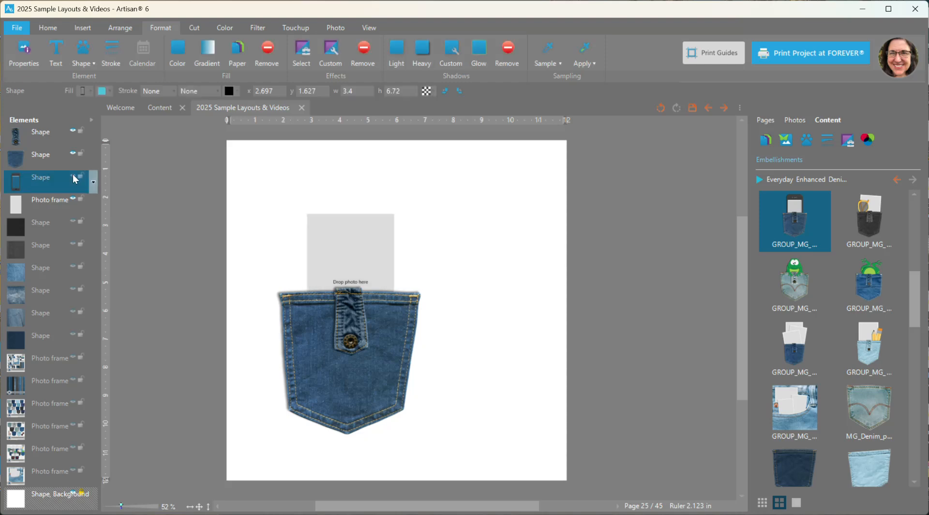
{"action": "left_click", "coordinate": [73, 178]}
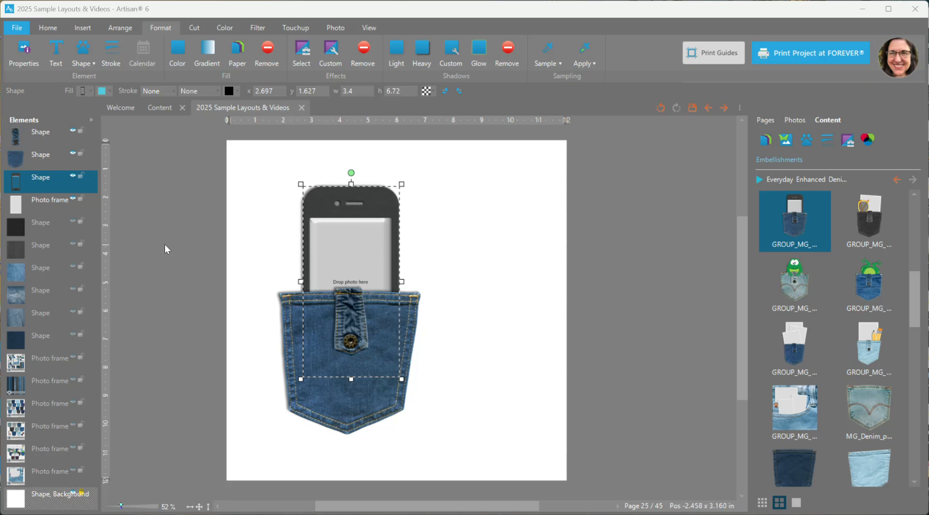
{"action": "left_click", "coordinate": [83, 181]}
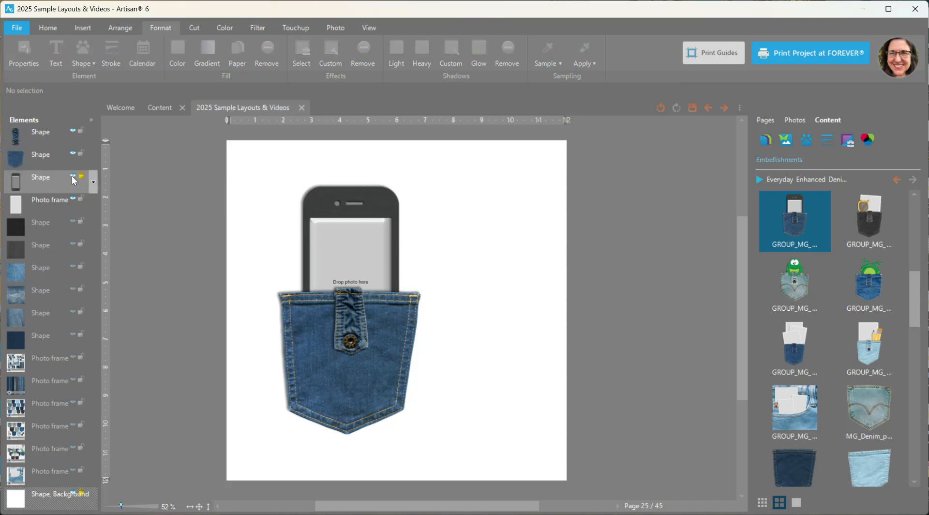
{"action": "left_click", "coordinate": [74, 181]}
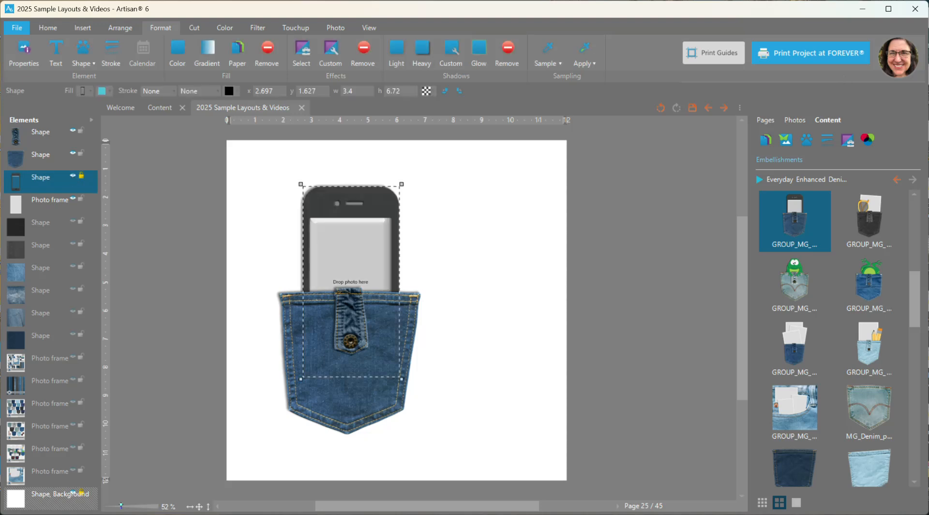
Step: Place the group photo in the phone's photo frame and reposition it so the faces sit within the screen
{"action": "left_click_drag", "start_coordinate": [481, 201], "coordinate": [310, 245]}
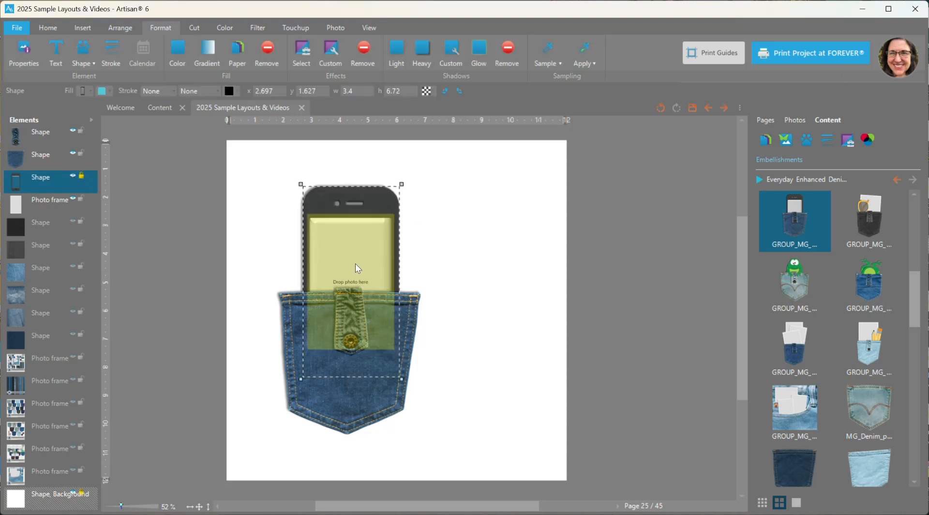
{"action": "left_click_drag", "start_coordinate": [355, 265], "coordinate": [356, 265]}
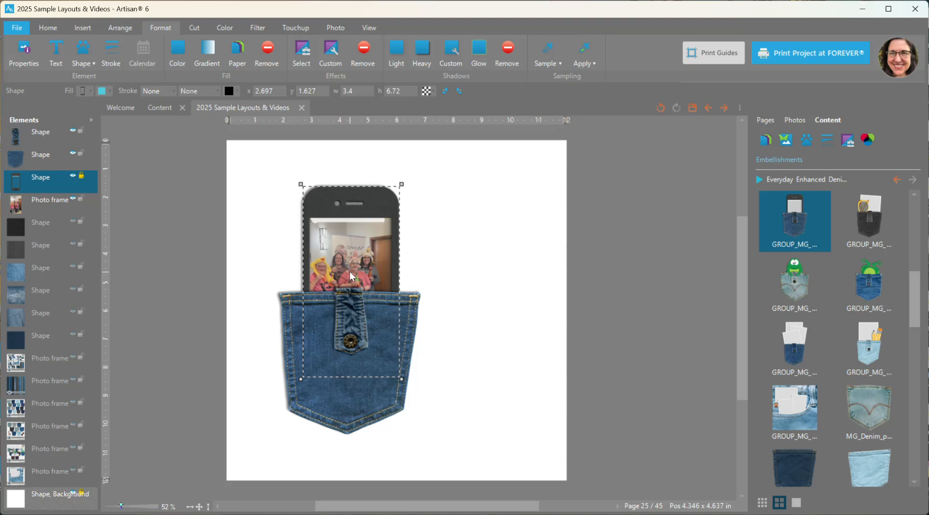
{"action": "left_click", "coordinate": [49, 201]}
{"action": "left_click_drag", "start_coordinate": [369, 260], "coordinate": [351, 253]}
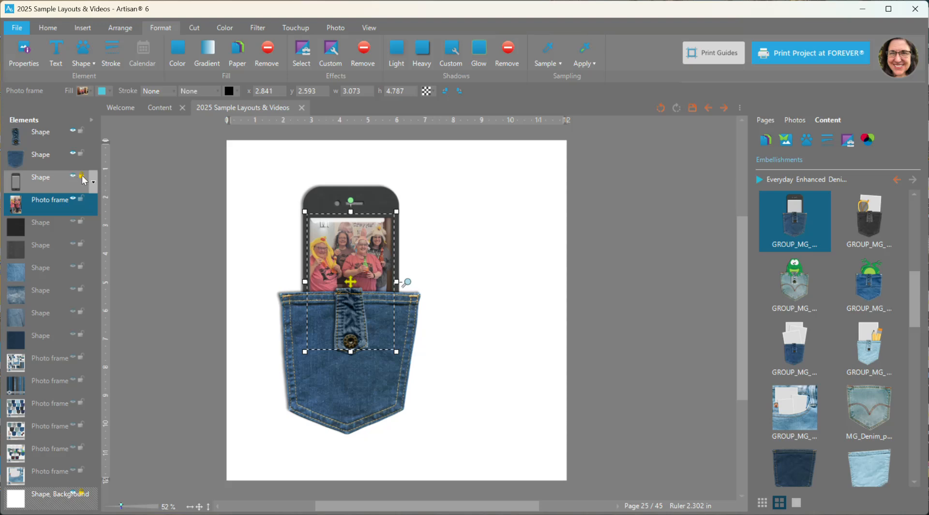
Step: Group the phone shape with its photo frame and tilt the group slightly counterclockwise inside the blue pocket
{"action": "left_click", "coordinate": [168, 195]}
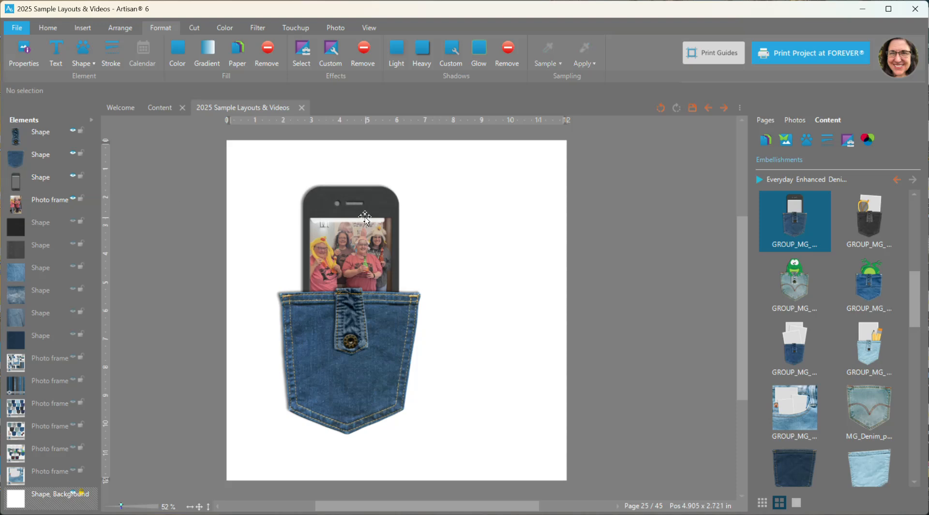
{"action": "left_click", "coordinate": [36, 181]}
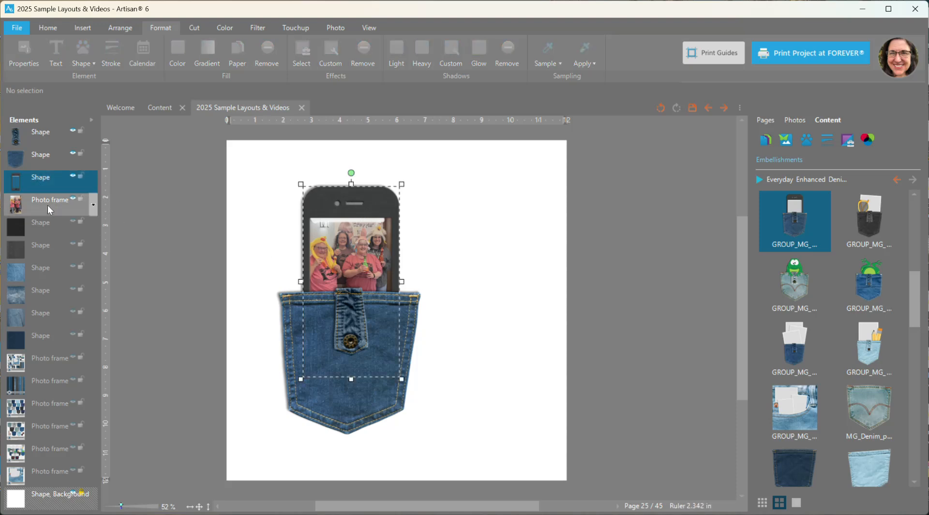
{"action": "left_click", "coordinate": [45, 202], "text": "shift"}
{"action": "right_click", "coordinate": [46, 203]}
{"action": "mouse_move", "coordinate": [124, 346]}
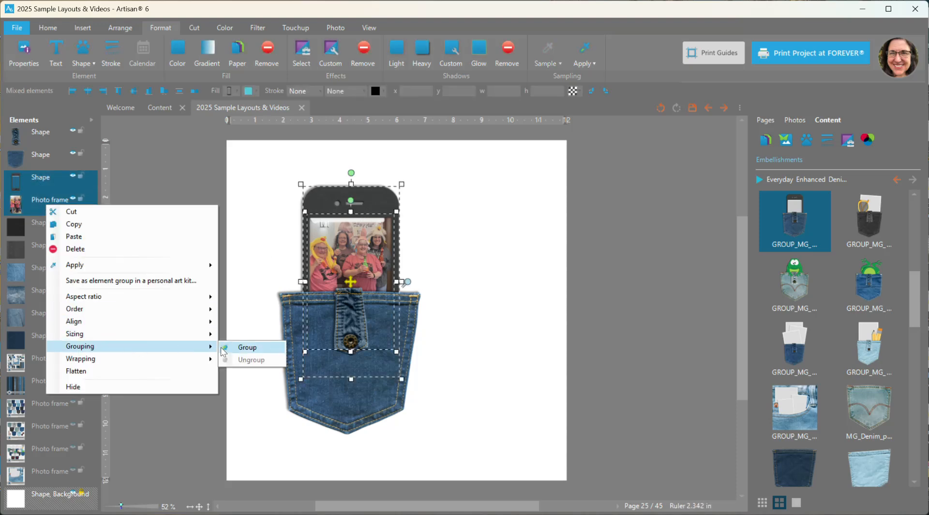
{"action": "left_click", "coordinate": [226, 347]}
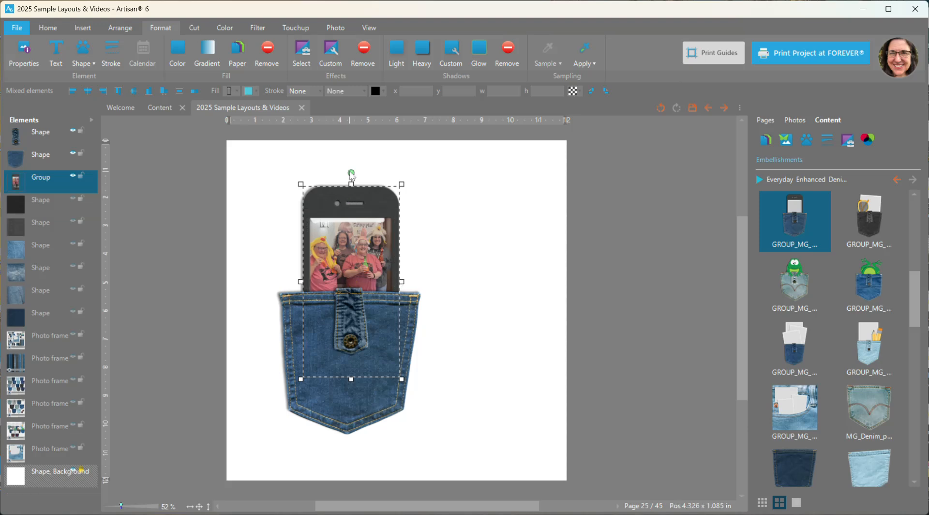
{"action": "left_click_drag", "start_coordinate": [351, 173], "coordinate": [340, 192]}
{"action": "left_click", "coordinate": [487, 202]}
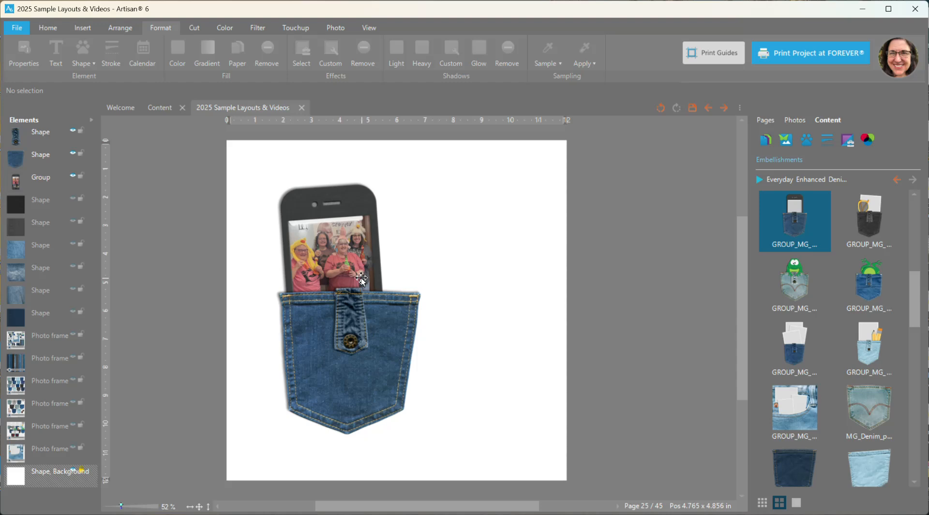
Step: Add the grouped black denim pocket holding sunglasses and a photo frame beside the blue pocket at about x 6.86, y 1.65 in
{"action": "left_click", "coordinate": [861, 222]}
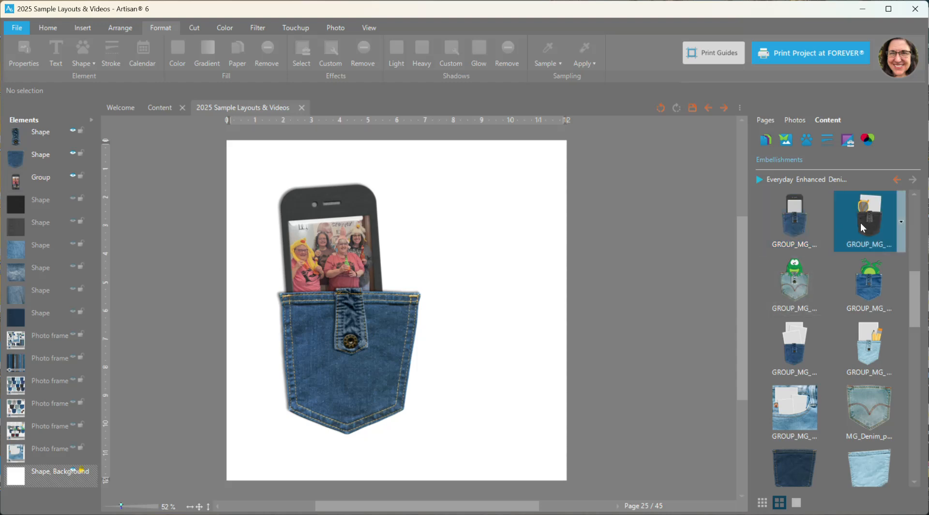
{"action": "right_click", "coordinate": [861, 222]}
{"action": "left_click", "coordinate": [864, 228]}
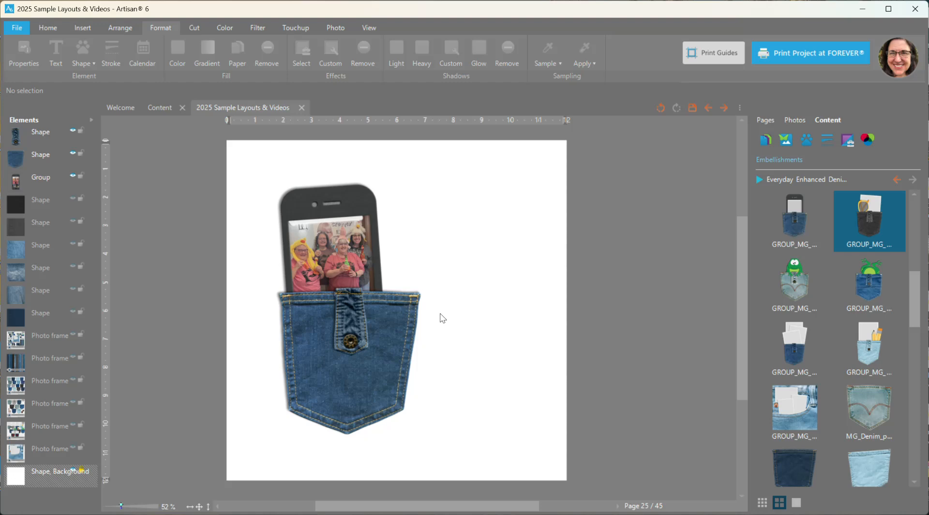
{"action": "left_click_drag", "start_coordinate": [440, 313], "coordinate": [491, 303]}
Step: Ungroup the black denim pocket with the sunglasses and deselect its pieces
{"action": "right_click", "coordinate": [490, 303]}
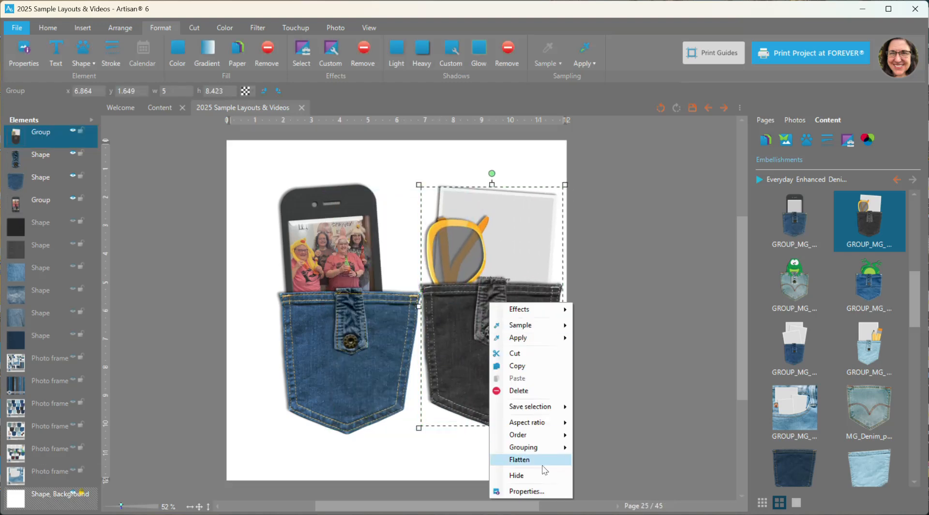
{"action": "mouse_move", "coordinate": [545, 447]}
{"action": "left_click", "coordinate": [594, 463]}
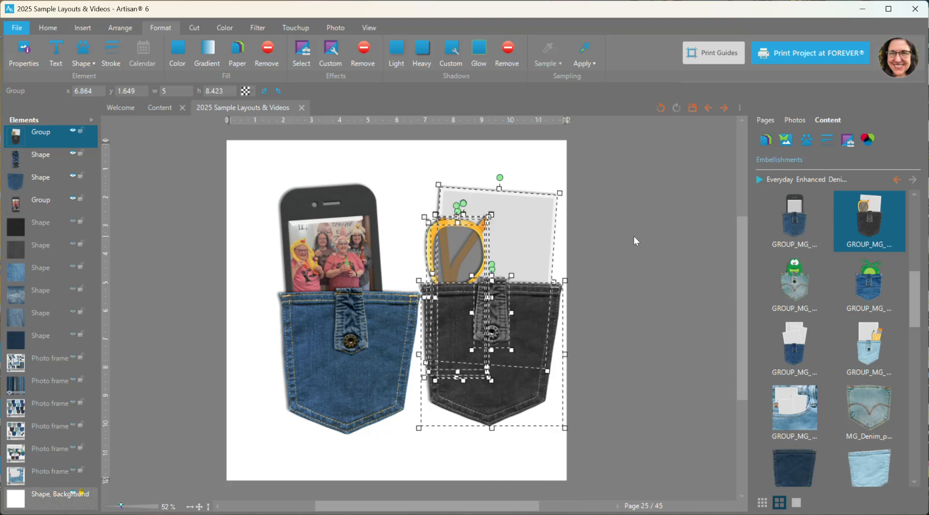
{"action": "left_click", "coordinate": [634, 236]}
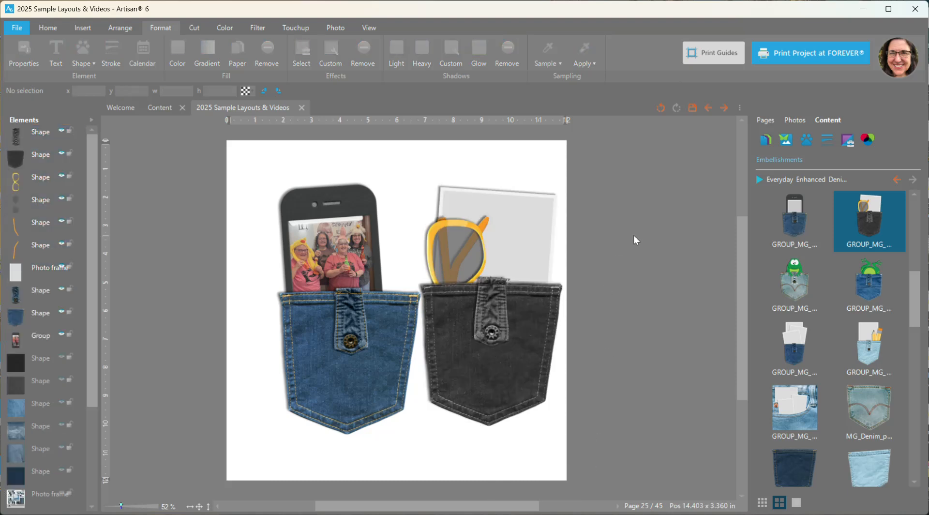
Step: Select the sunglasses' frame, lenses and both temples, move them out of the black pocket and group them
{"action": "left_click", "coordinate": [39, 178]}
{"action": "left_click", "coordinate": [35, 204], "text": "ctrl"}
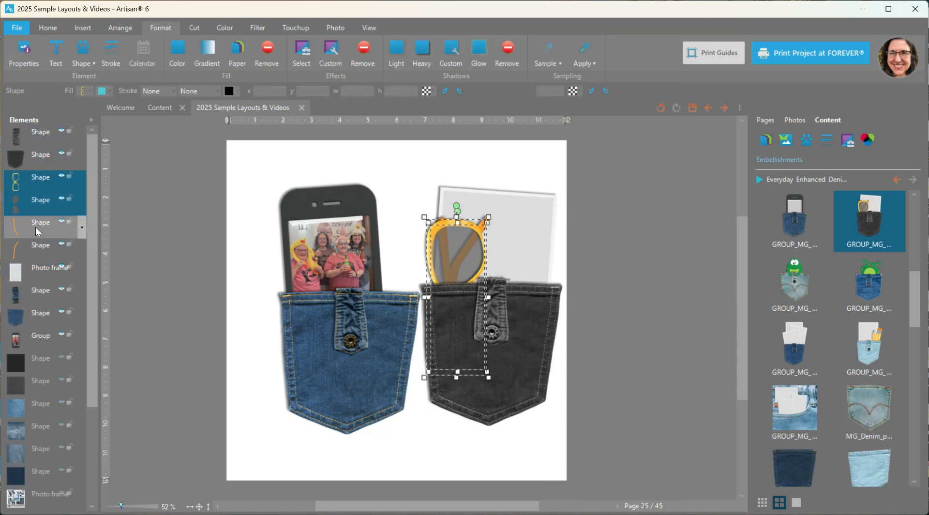
{"action": "left_click", "coordinate": [37, 228], "text": "ctrl"}
{"action": "left_click", "coordinate": [36, 248], "text": "ctrl"}
{"action": "left_click_drag", "start_coordinate": [462, 227], "coordinate": [390, 183]}
{"action": "right_click", "coordinate": [389, 183]}
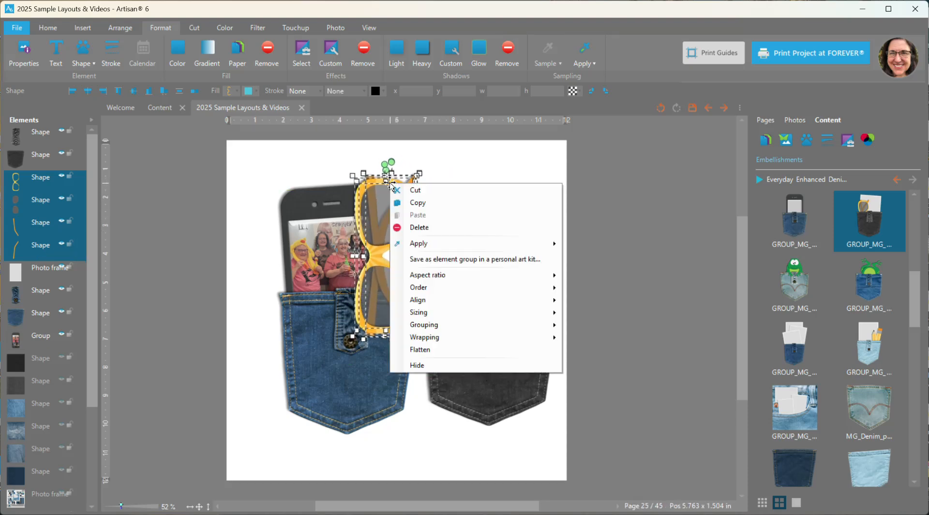
{"action": "mouse_move", "coordinate": [533, 324]}
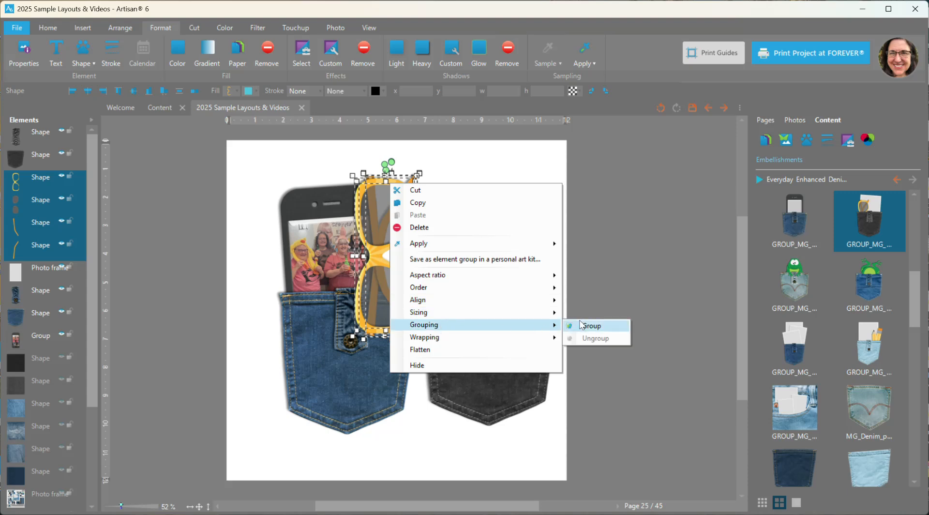
{"action": "left_click", "coordinate": [583, 325]}
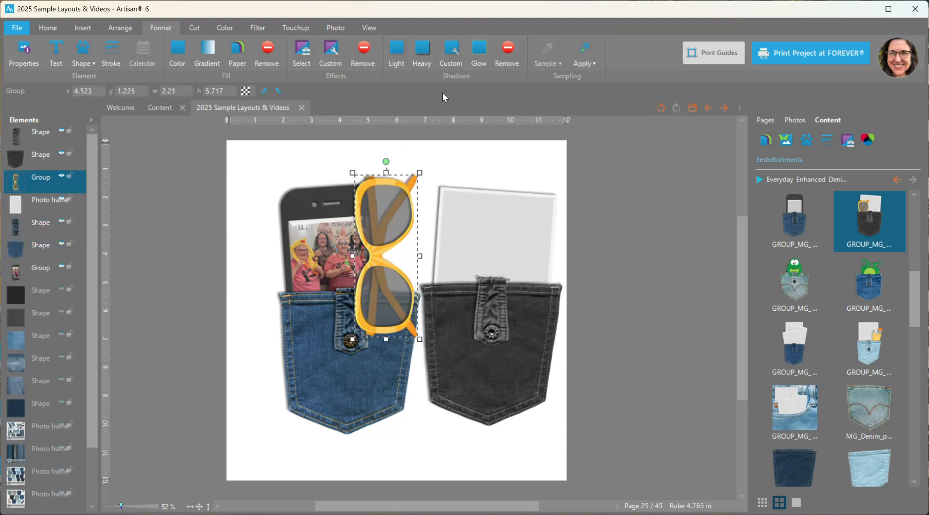
Step: Rotate the sunglasses 90° clockwise, shift the blue phone pocket to the page's upper-left corner and place the sunglasses on the blank area below it
{"action": "left_click", "coordinate": [279, 91]}
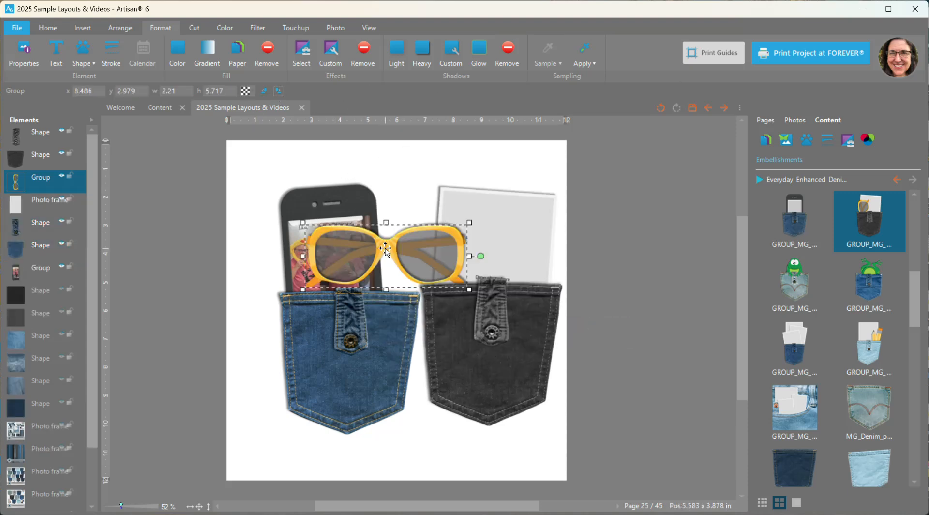
{"action": "left_click_drag", "start_coordinate": [386, 249], "coordinate": [411, 380]}
{"action": "left_click_drag", "start_coordinate": [331, 245], "coordinate": [203, 204]}
{"action": "left_click", "coordinate": [355, 306]}
{"action": "left_click_drag", "start_coordinate": [310, 322], "coordinate": [169, 254]}
{"action": "left_click", "coordinate": [409, 367]}
{"action": "left_click_drag", "start_coordinate": [409, 367], "coordinate": [324, 388]}
Step: Ungroup the sunglasses and deselect their pieces
{"action": "right_click", "coordinate": [324, 389]}
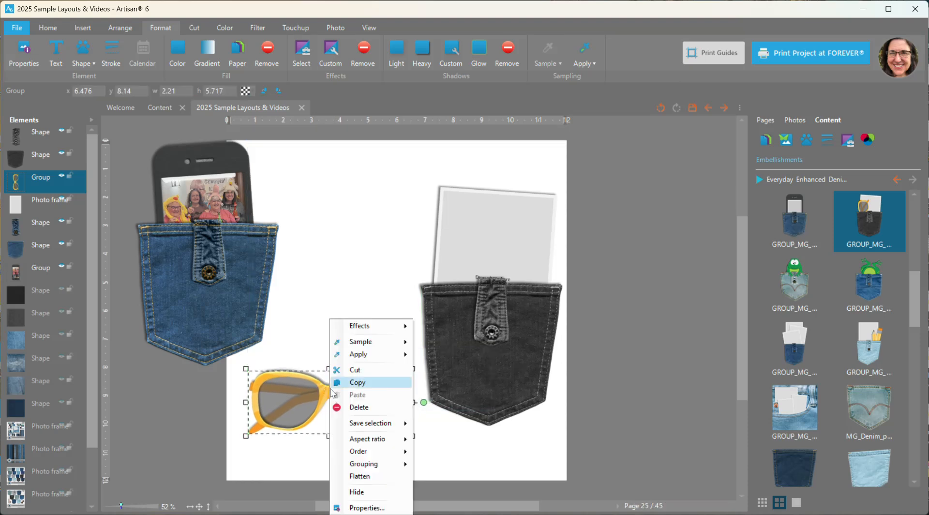
{"action": "mouse_move", "coordinate": [396, 465]}
{"action": "left_click", "coordinate": [438, 478]}
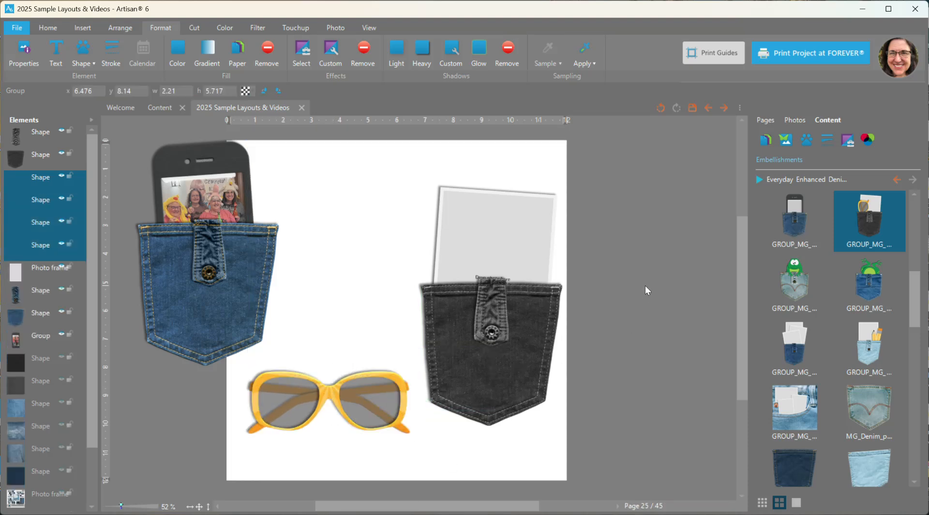
{"action": "left_click", "coordinate": [645, 285]}
Step: Recolor the sunglasses' front frame pink with hue -53, saturation -11 and brightness 24
{"action": "left_click", "coordinate": [332, 389]}
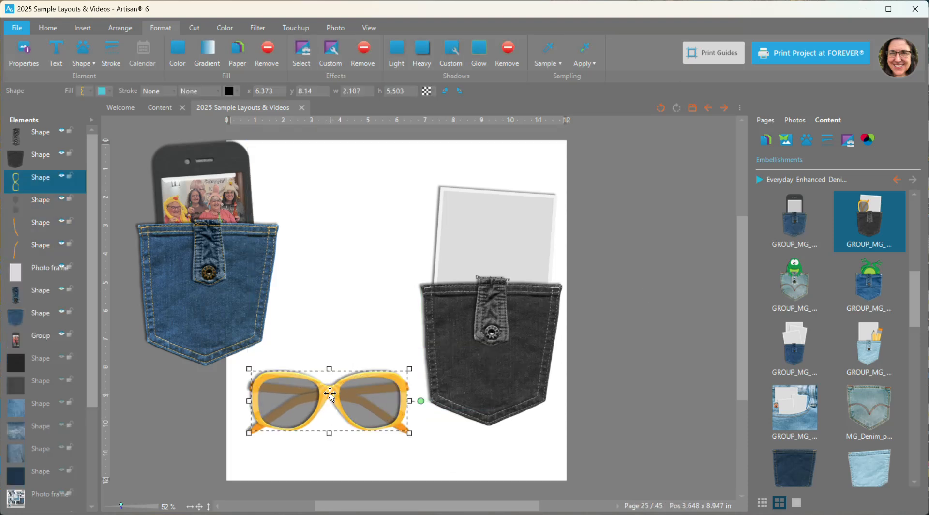
{"action": "scroll", "coordinate": [323, 400], "scroll_direction": "up", "scroll_amount": 4}
{"action": "left_click_drag", "start_coordinate": [741, 342], "coordinate": [742, 373]}
{"action": "left_click_drag", "start_coordinate": [366, 511], "coordinate": [359, 510]}
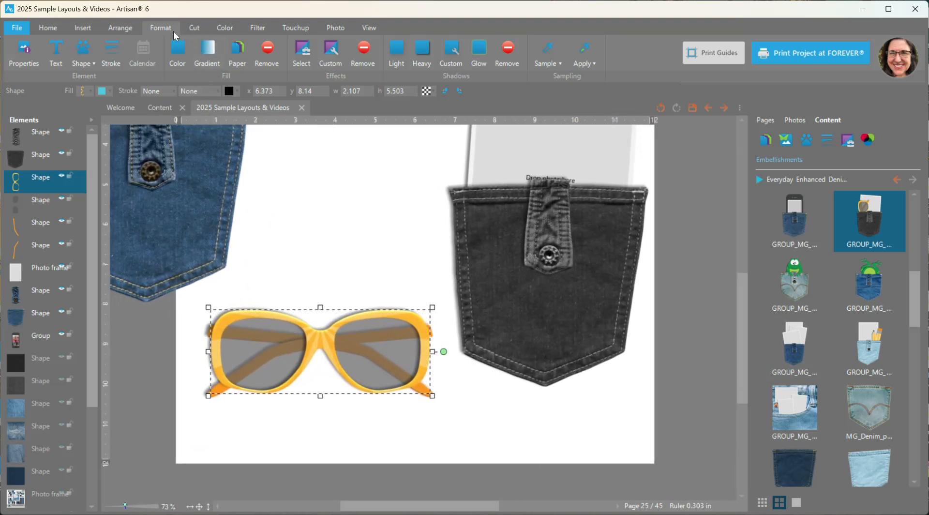
{"action": "left_click", "coordinate": [227, 27]}
{"action": "left_click", "coordinate": [74, 53]}
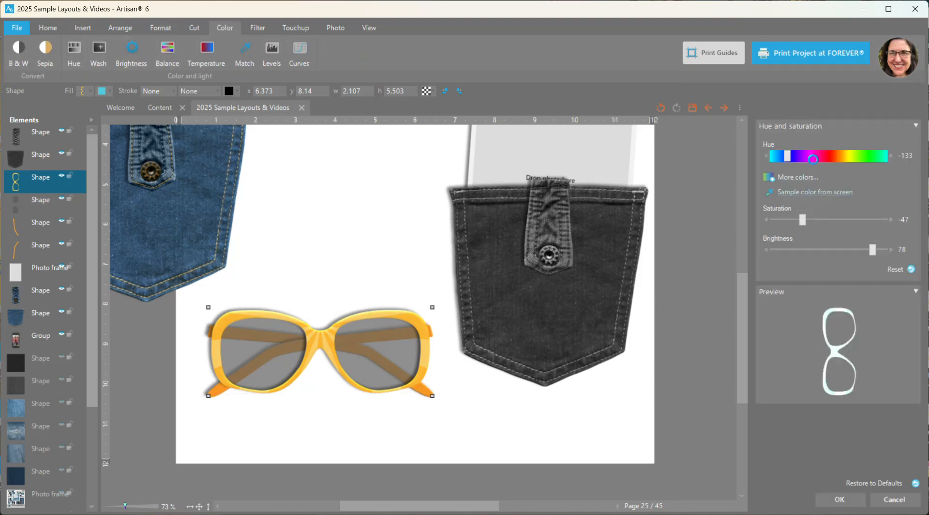
{"action": "left_click", "coordinate": [813, 157]}
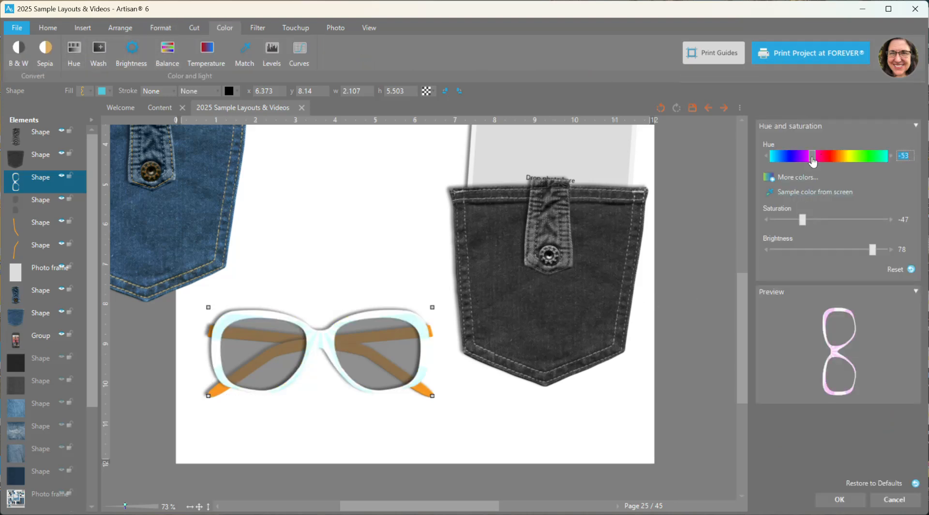
{"action": "left_click_drag", "start_coordinate": [873, 253], "coordinate": [842, 254]}
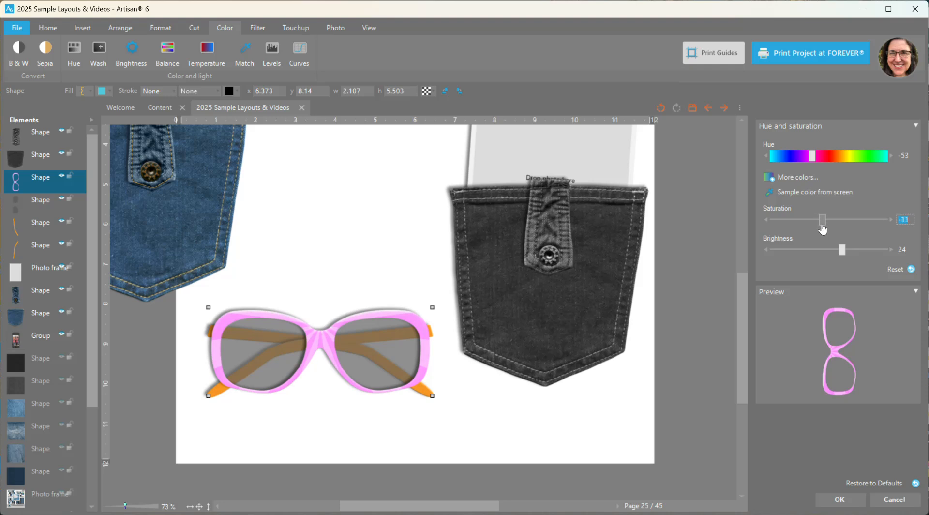
{"action": "left_click", "coordinate": [840, 500]}
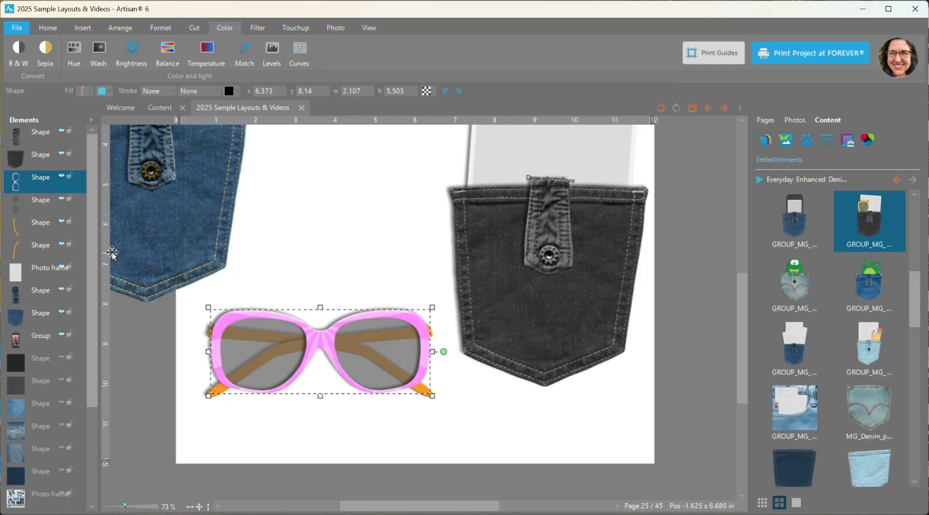
Step: Apply the same pink adjustment, hue -53, saturation -11 and brightness 24, to both sunglasses temples
{"action": "left_click", "coordinate": [34, 224]}
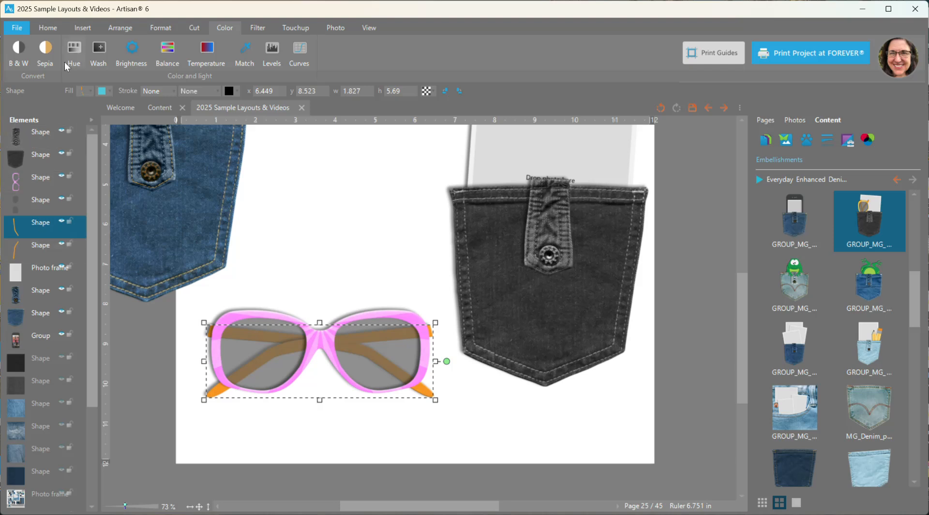
{"action": "left_click", "coordinate": [73, 52]}
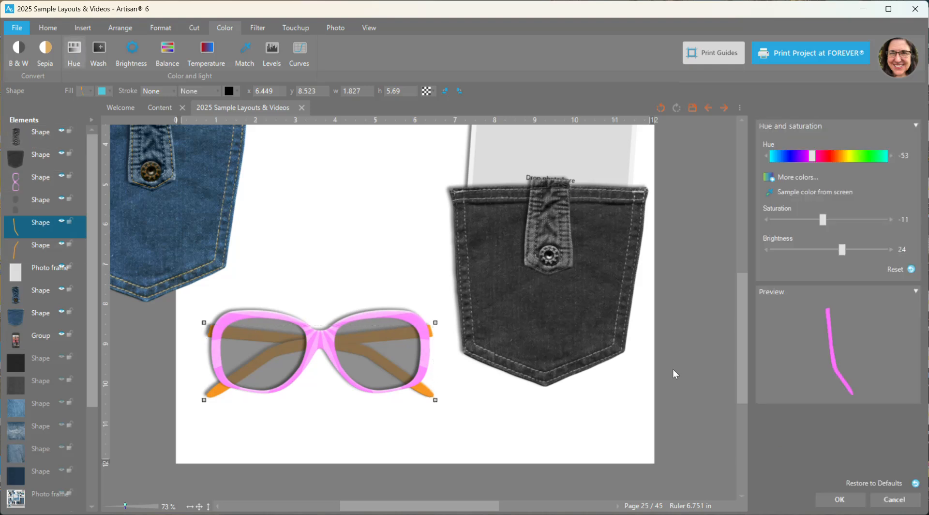
{"action": "left_click", "coordinate": [847, 501]}
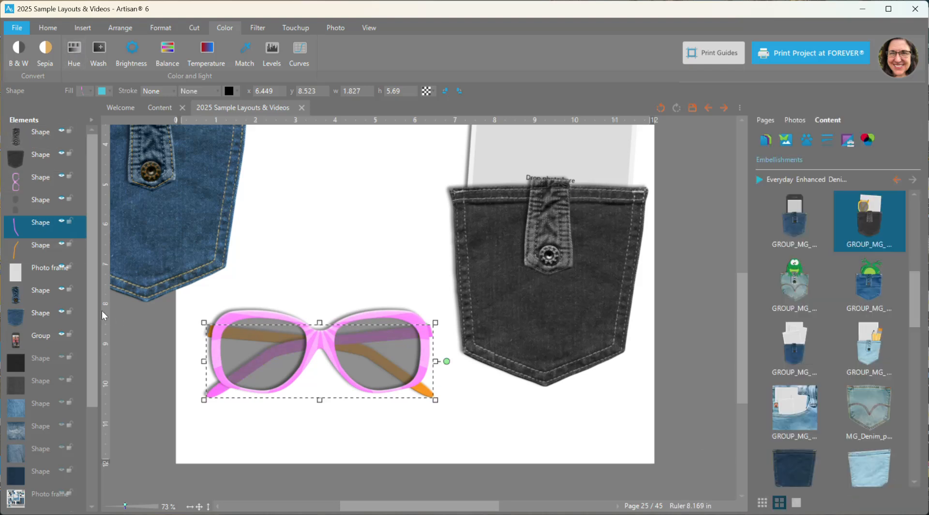
{"action": "left_click", "coordinate": [27, 255]}
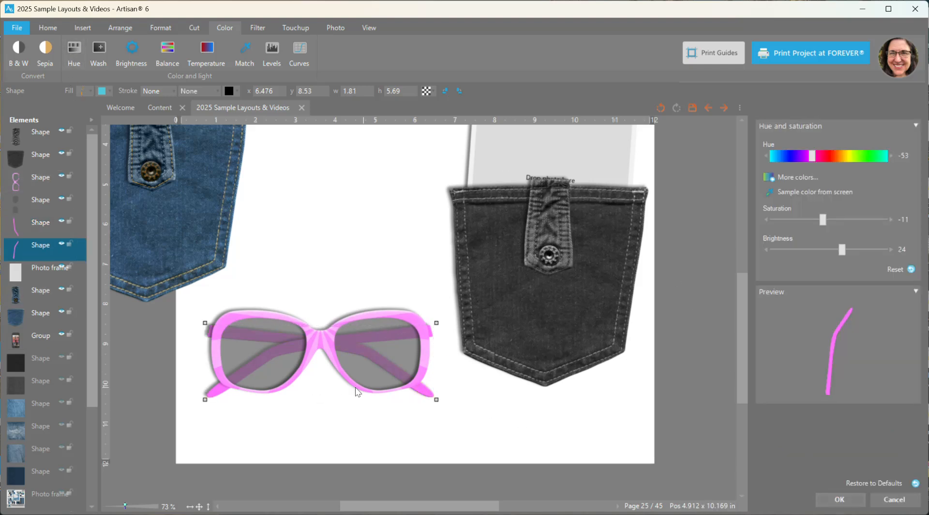
{"action": "left_click", "coordinate": [62, 205]}
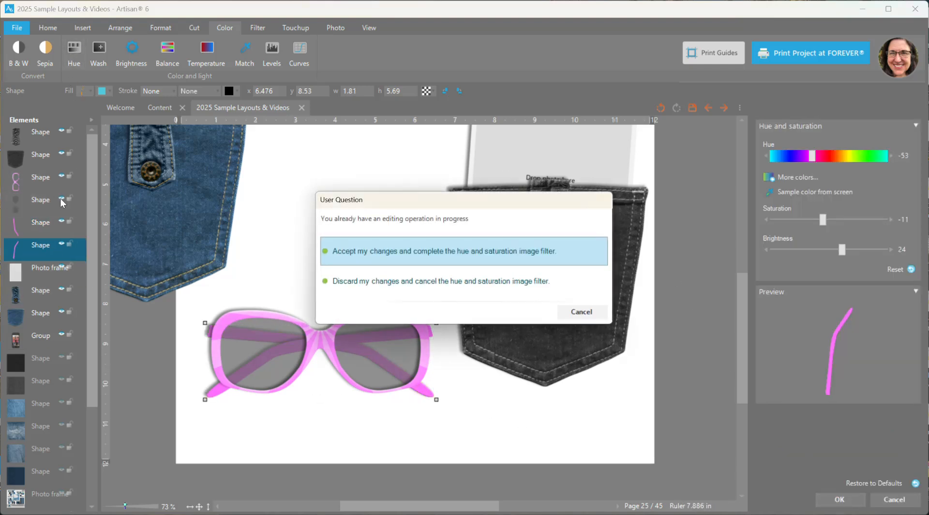
{"action": "left_click", "coordinate": [583, 313]}
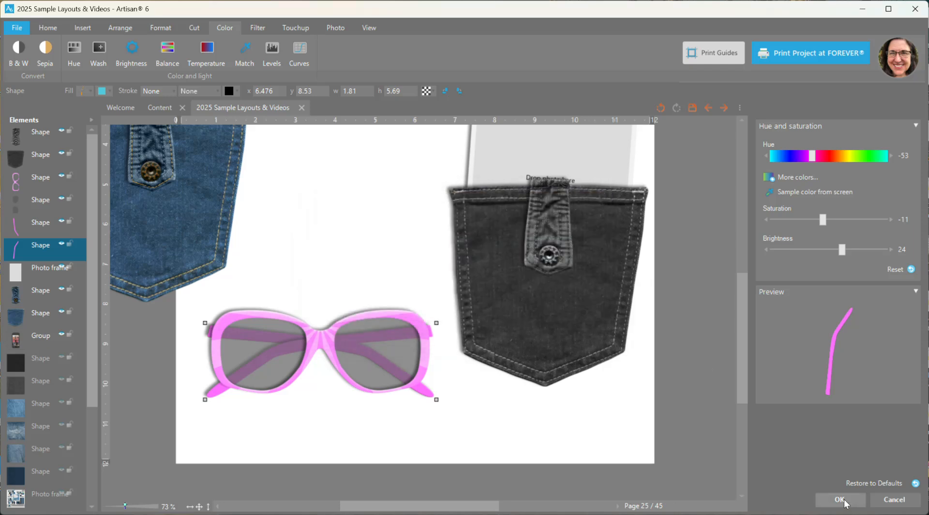
{"action": "left_click", "coordinate": [840, 499]}
Step: Hide the sunglasses' lenses and show them again, and group all four pieces of the pink sunglasses
{"action": "left_click", "coordinate": [62, 201]}
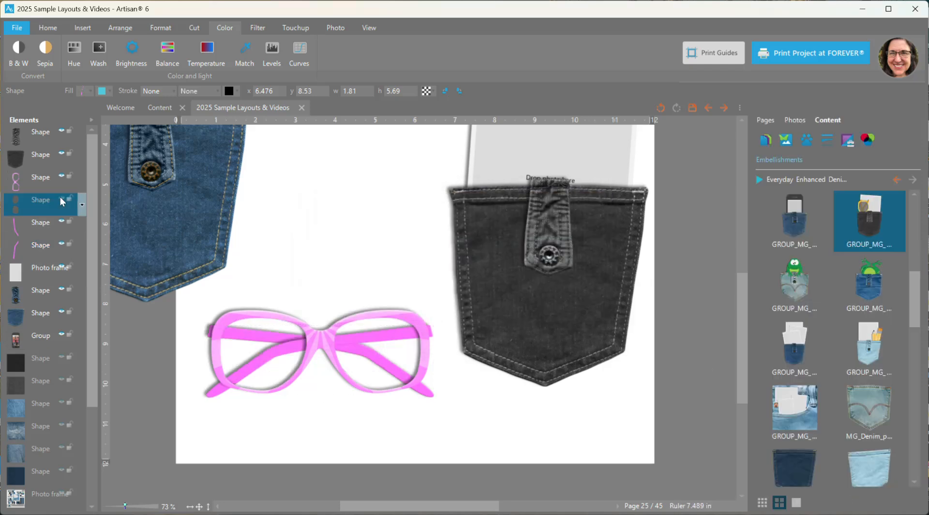
{"action": "left_click", "coordinate": [129, 298]}
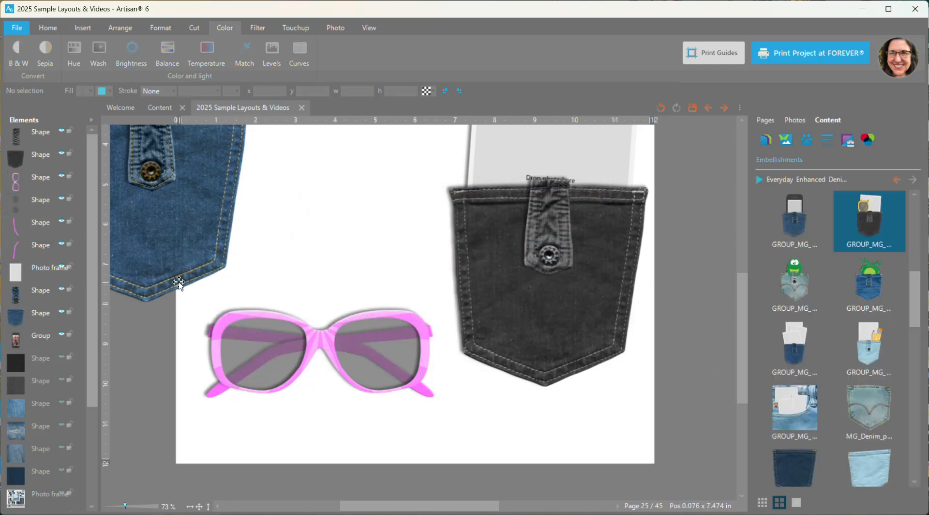
{"action": "left_click_drag", "start_coordinate": [428, 308], "coordinate": [466, 310]}
{"action": "right_click", "coordinate": [327, 325]}
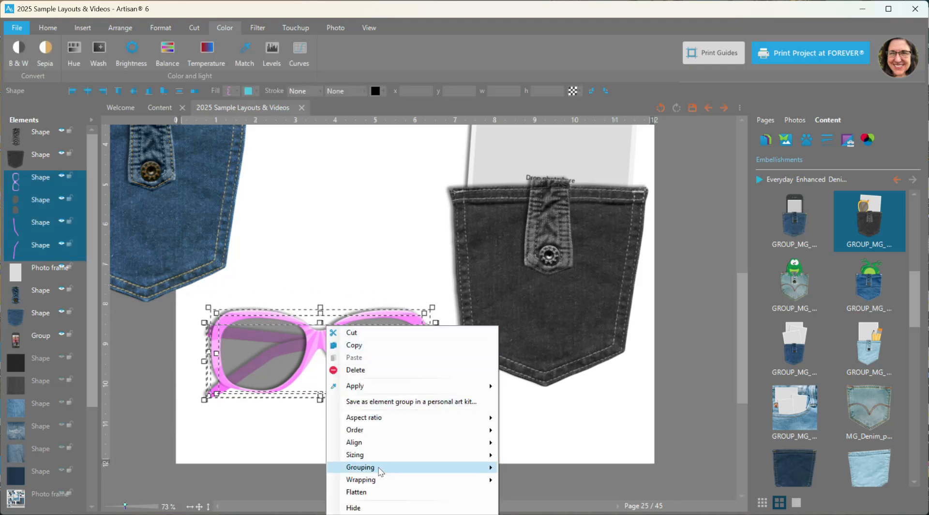
{"action": "mouse_move", "coordinate": [381, 472]}
{"action": "left_click", "coordinate": [526, 466]}
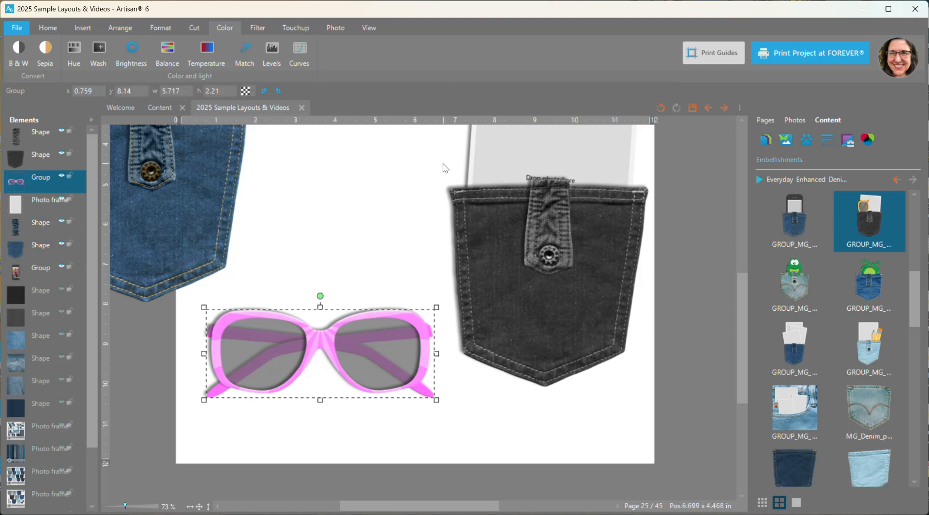
Step: Rotate the pink sunglasses 90° counterclockwise, tuck them into the black pocket in front of the photo frame and tilt them slightly counterclockwise
{"action": "left_click", "coordinate": [264, 90]}
{"action": "left_click_drag", "start_coordinate": [745, 356], "coordinate": [745, 329]}
{"action": "left_click_drag", "start_coordinate": [304, 389], "coordinate": [480, 232]}
{"action": "scroll", "coordinate": [520, 315], "scroll_direction": "down", "scroll_amount": 2}
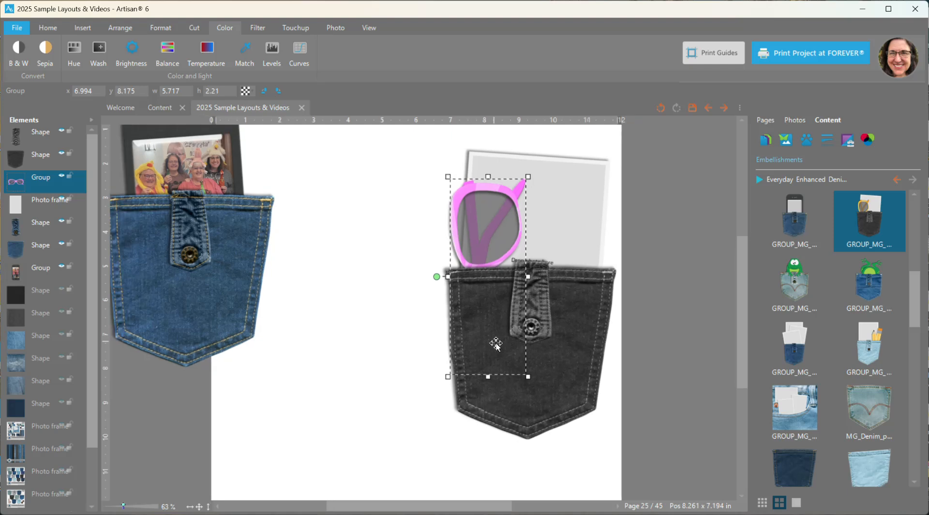
{"action": "left_click_drag", "start_coordinate": [434, 278], "coordinate": [429, 271]}
{"action": "left_click_drag", "start_coordinate": [487, 185], "coordinate": [498, 190]}
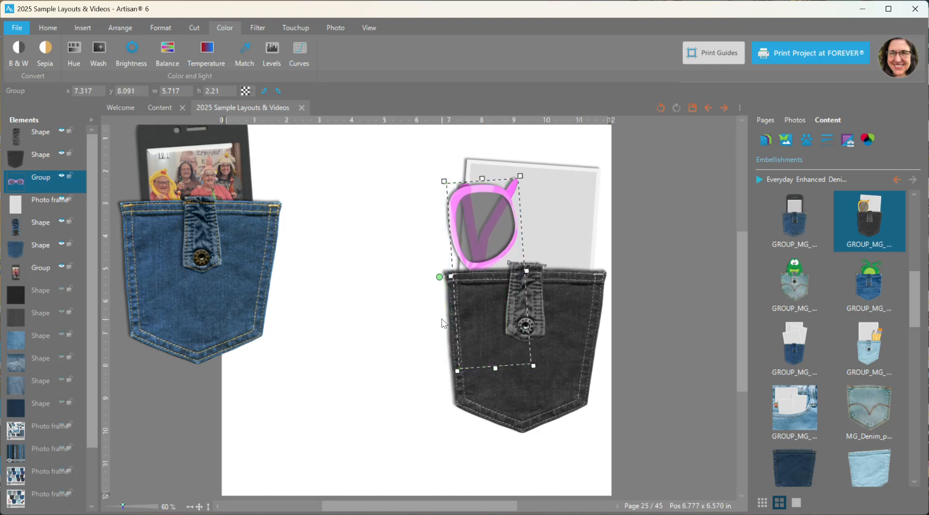
Step: Nudge the empty photo frame to x 7.55, y 1.36 and the black pocket's button strap to x 8.613, y 4.852
{"action": "scroll", "coordinate": [442, 323], "scroll_direction": "up", "scroll_amount": 1}
{"action": "left_click", "coordinate": [659, 265]}
{"action": "scroll", "coordinate": [444, 336], "scroll_direction": "down", "scroll_amount": 2}
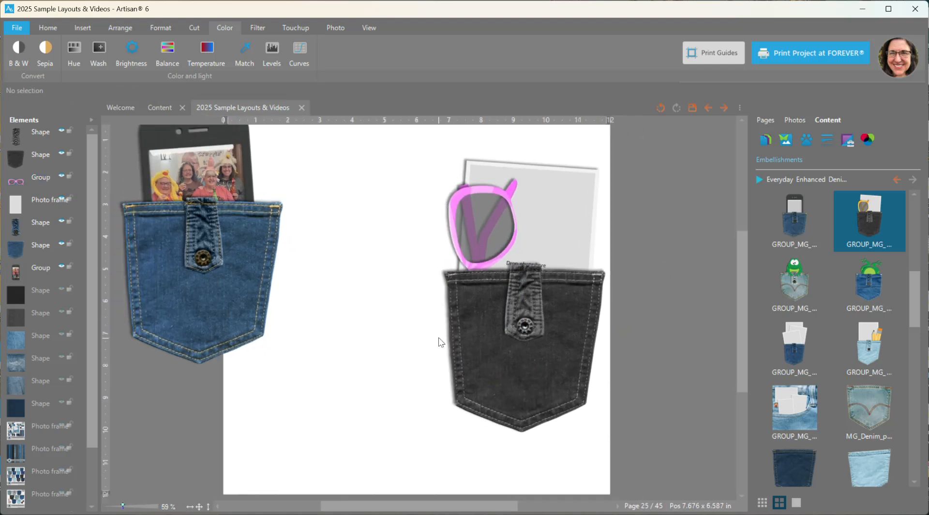
{"action": "left_click", "coordinate": [541, 199]}
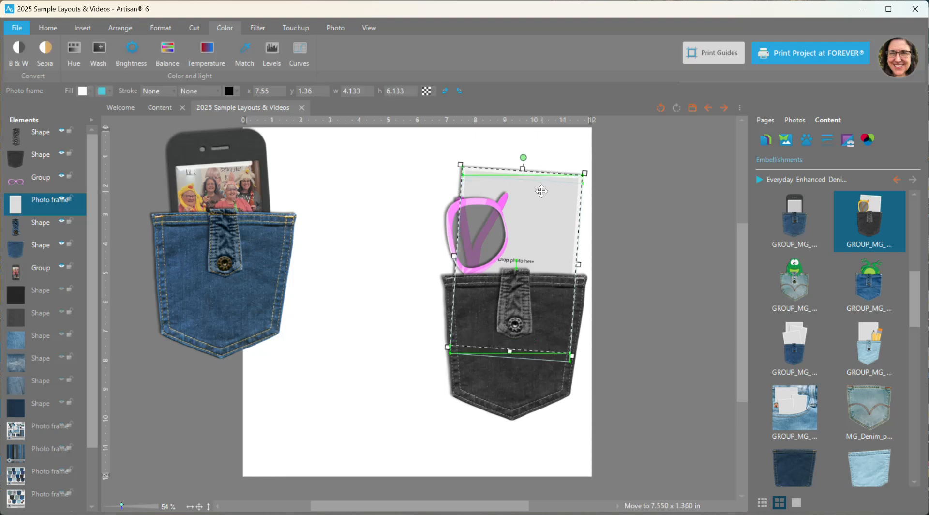
{"action": "scroll", "coordinate": [600, 307], "scroll_direction": "down", "scroll_amount": 1}
{"action": "scroll", "coordinate": [600, 306], "scroll_direction": "up", "scroll_amount": 1}
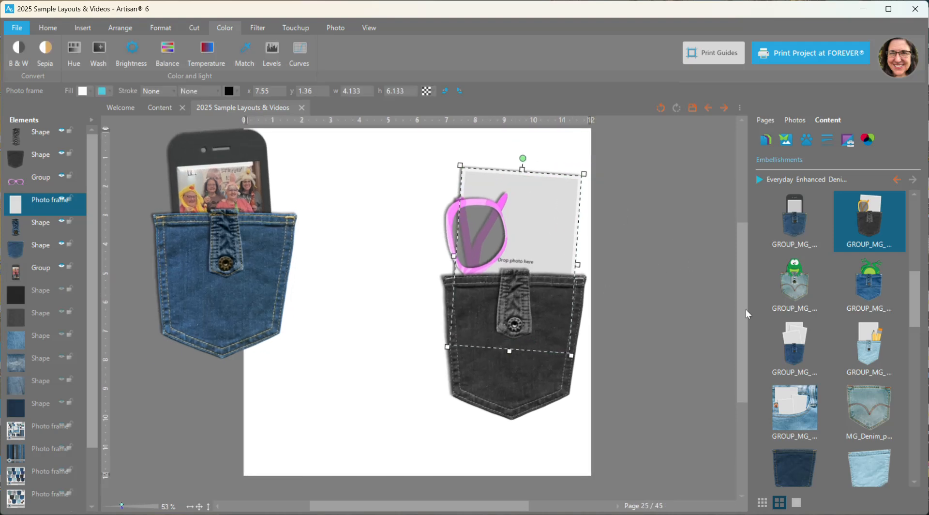
{"action": "scroll", "coordinate": [742, 304], "scroll_direction": "up", "scroll_amount": 1}
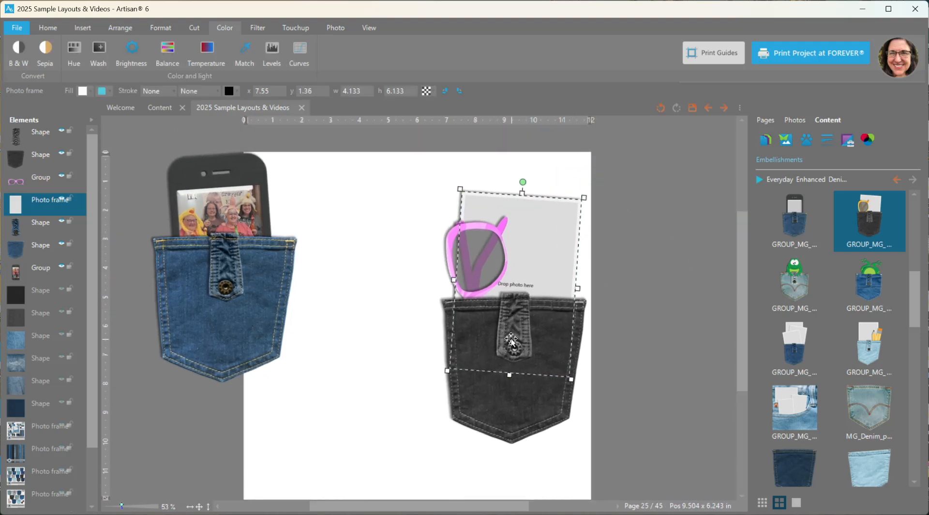
{"action": "left_click_drag", "start_coordinate": [516, 334], "coordinate": [537, 341]}
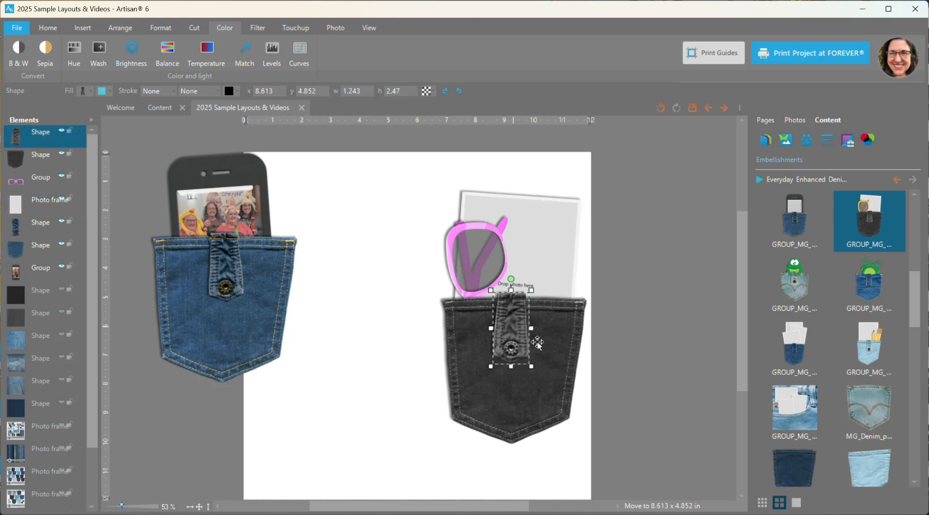
{"action": "left_click", "coordinate": [426, 182]}
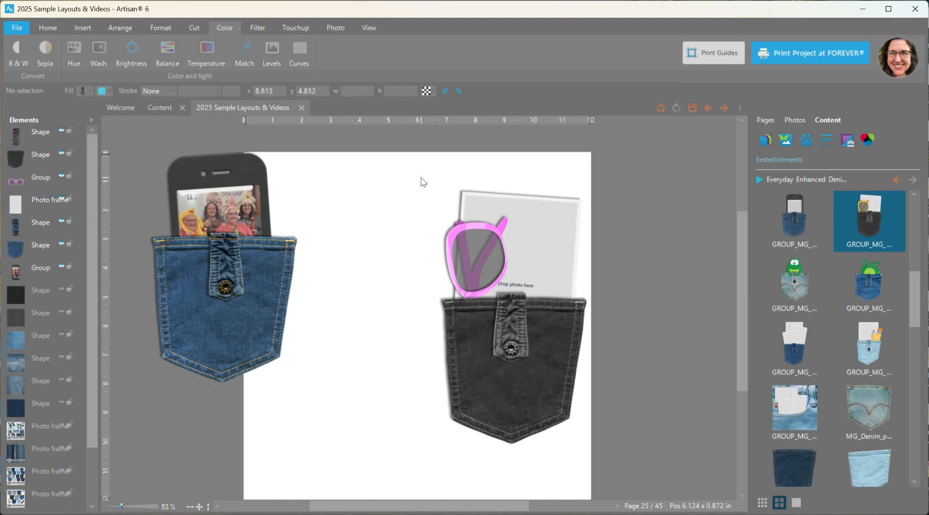
Step: Group the black pocket with its strap, pink sunglasses and photo frame, and move the group off the page's left edge
{"action": "left_click_drag", "start_coordinate": [414, 163], "coordinate": [647, 488]}
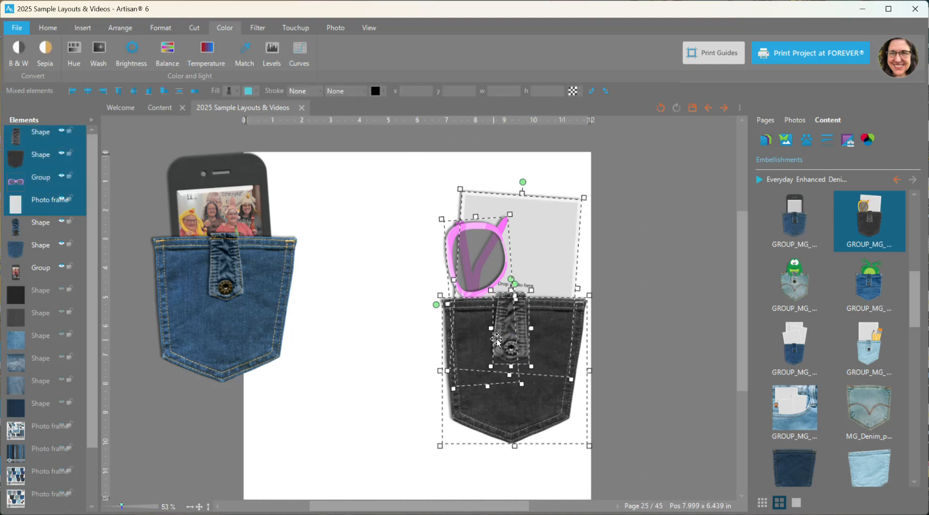
{"action": "right_click", "coordinate": [515, 326]}
{"action": "mouse_move", "coordinate": [564, 468]}
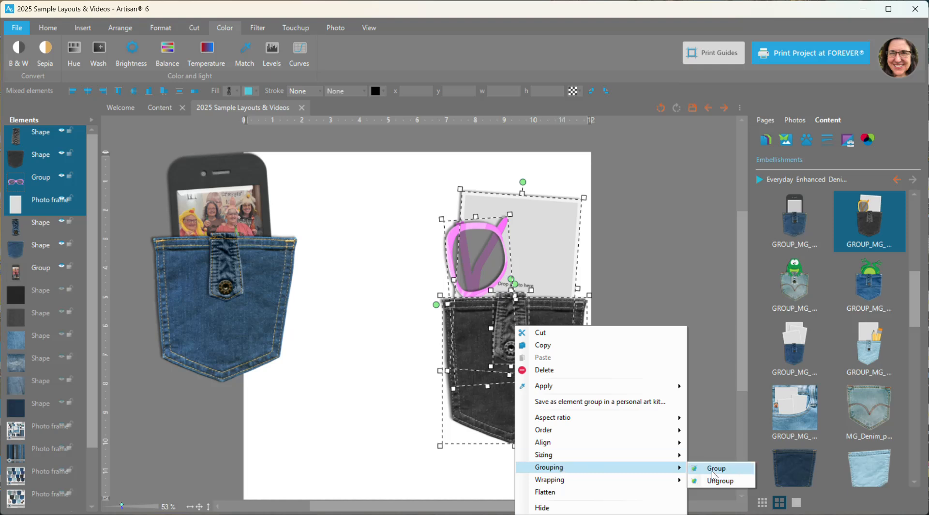
{"action": "left_click", "coordinate": [713, 472]}
{"action": "left_click_drag", "start_coordinate": [564, 364], "coordinate": [177, 350]}
Step: Add the light denim pocket group with the upright frog to the page and move it to about x 2.152, y 2.581
{"action": "right_click", "coordinate": [793, 281]}
{"action": "left_click", "coordinate": [806, 288]}
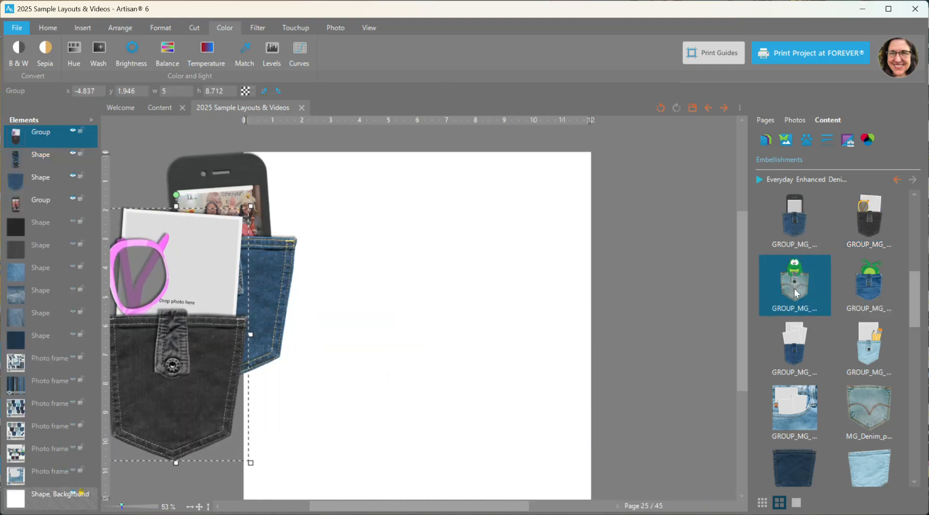
{"action": "left_click_drag", "start_coordinate": [422, 329], "coordinate": [382, 337]}
Step: Add the blue denim pocket group with the upside-down frog and place it to the right of the upright frog's pocket
{"action": "right_click", "coordinate": [875, 286]}
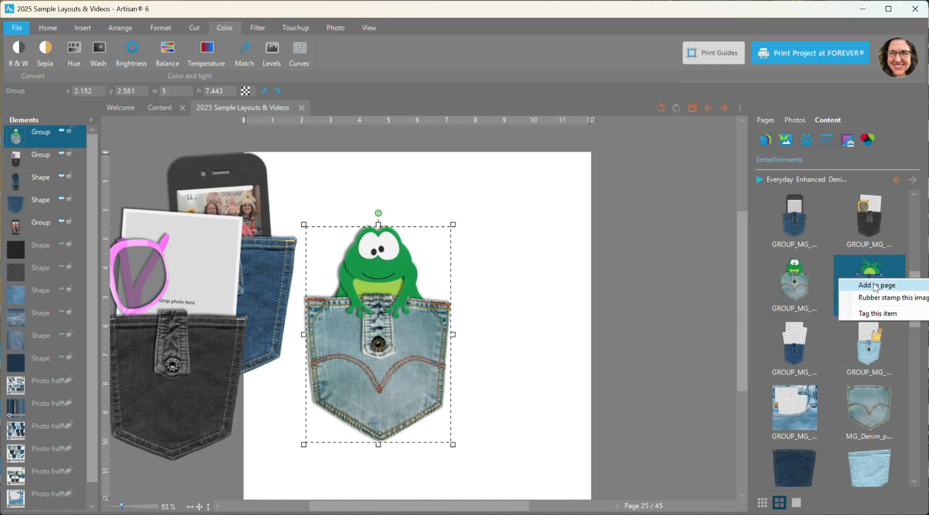
{"action": "left_click", "coordinate": [876, 287]}
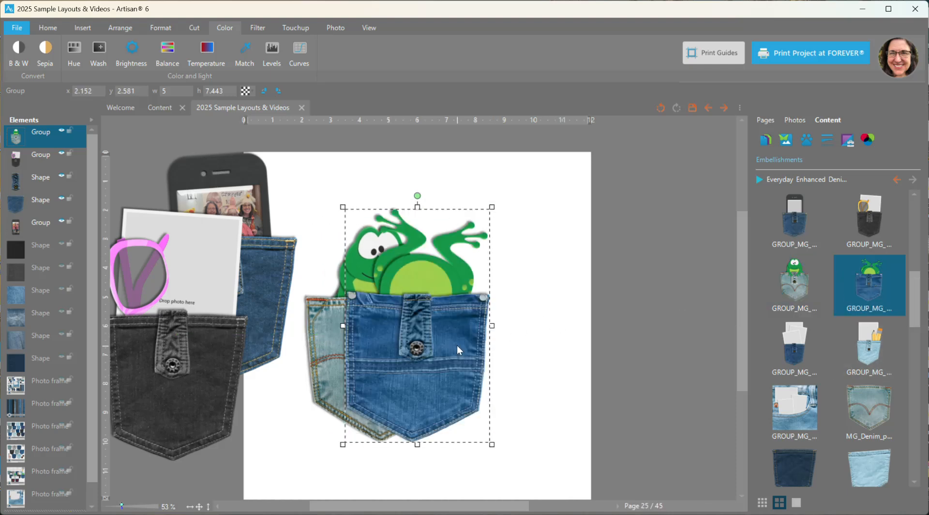
{"action": "left_click_drag", "start_coordinate": [418, 335], "coordinate": [543, 347]}
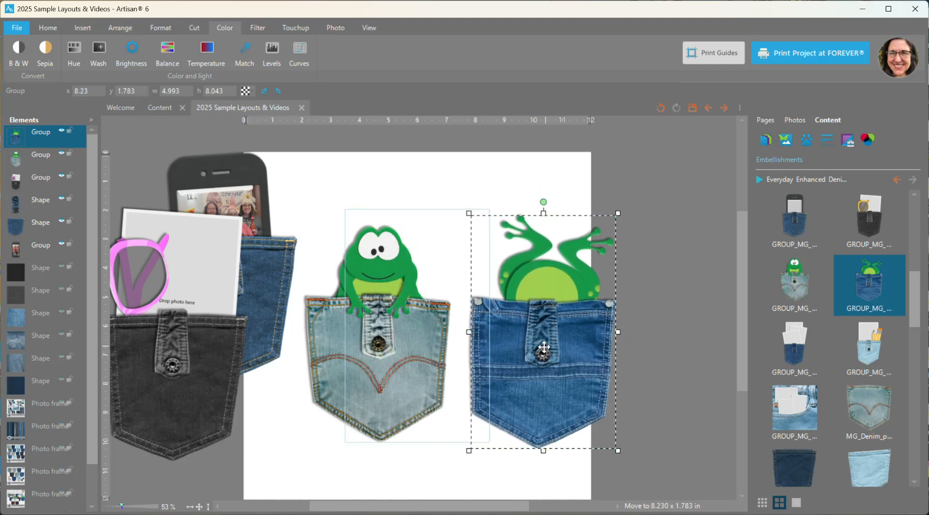
{"action": "left_click", "coordinate": [635, 270]}
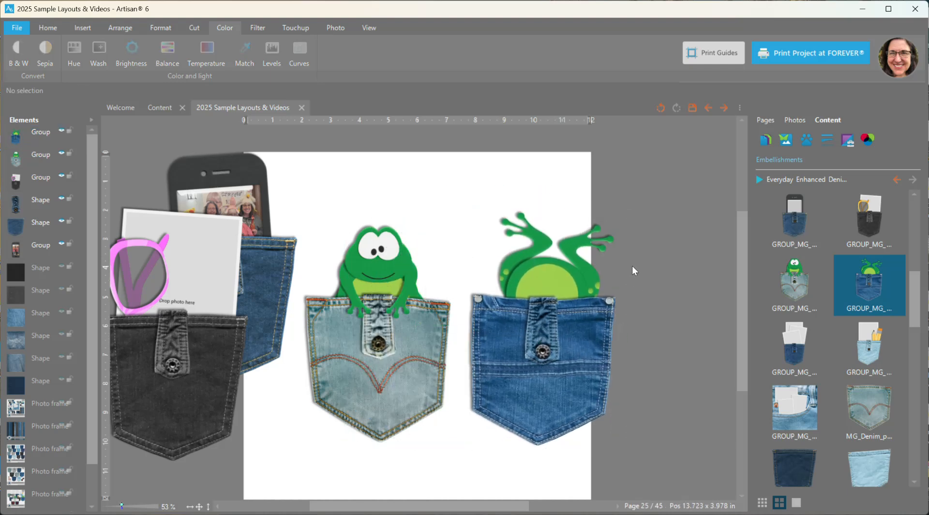
Step: Ungroup the light denim pocket with the upright frog
{"action": "left_click", "coordinate": [368, 313]}
{"action": "right_click", "coordinate": [383, 319]}
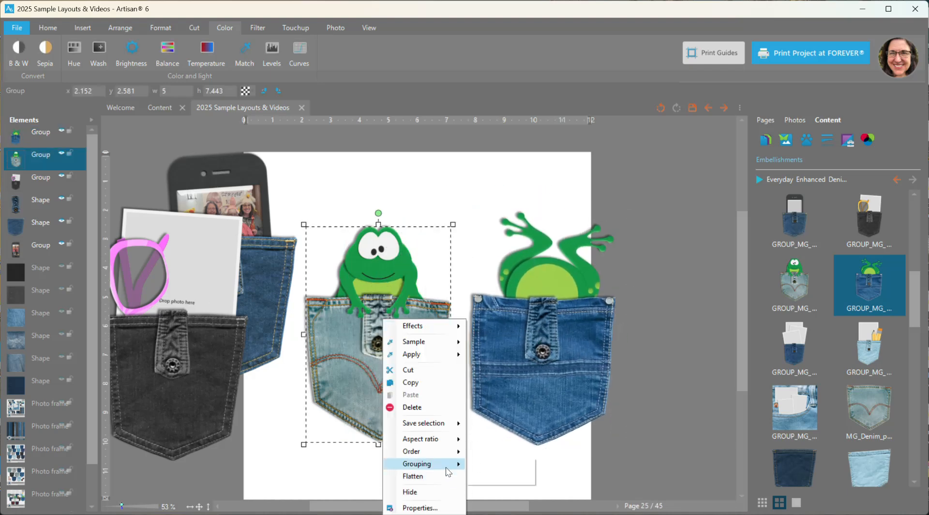
{"action": "left_click", "coordinate": [490, 475]}
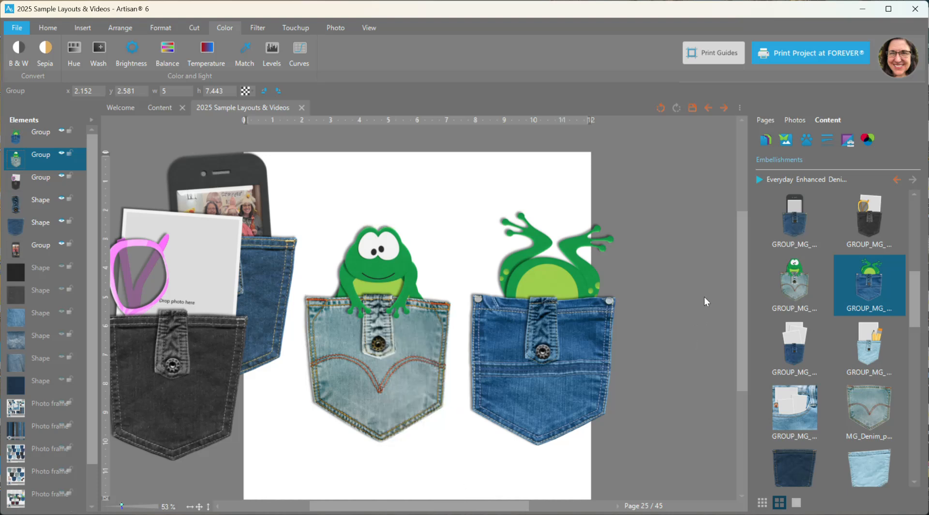
{"action": "left_click", "coordinate": [685, 265]}
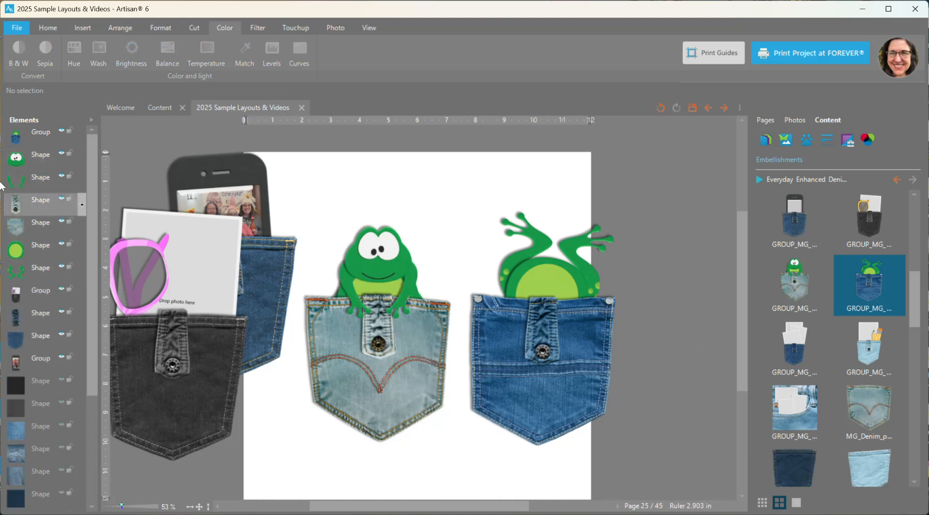
Step: Lower all four upright frog pieces together slightly in the light denim pocket, and nudge the head and arms back up a little
{"action": "left_click", "coordinate": [28, 164]}
{"action": "left_click", "coordinate": [36, 184], "text": "ctrl"}
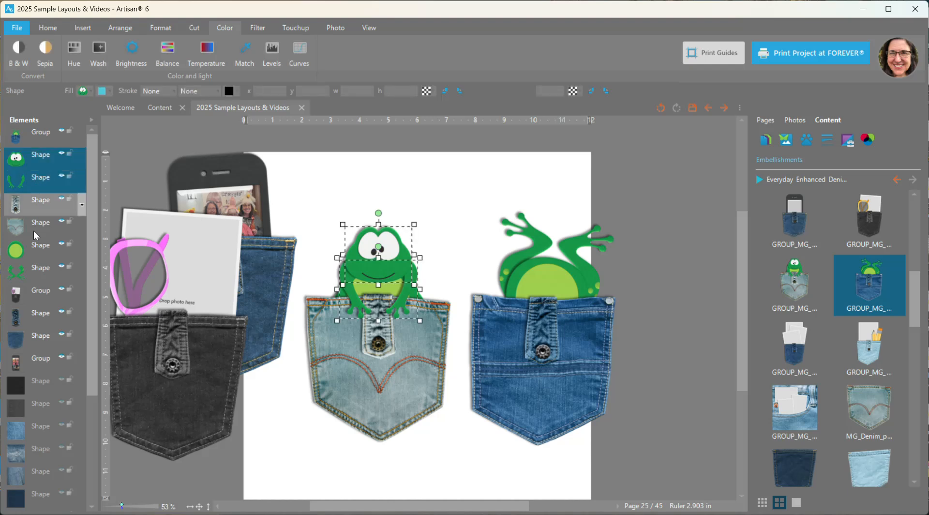
{"action": "left_click", "coordinate": [32, 246], "text": "ctrl"}
{"action": "left_click", "coordinate": [40, 274], "text": "ctrl"}
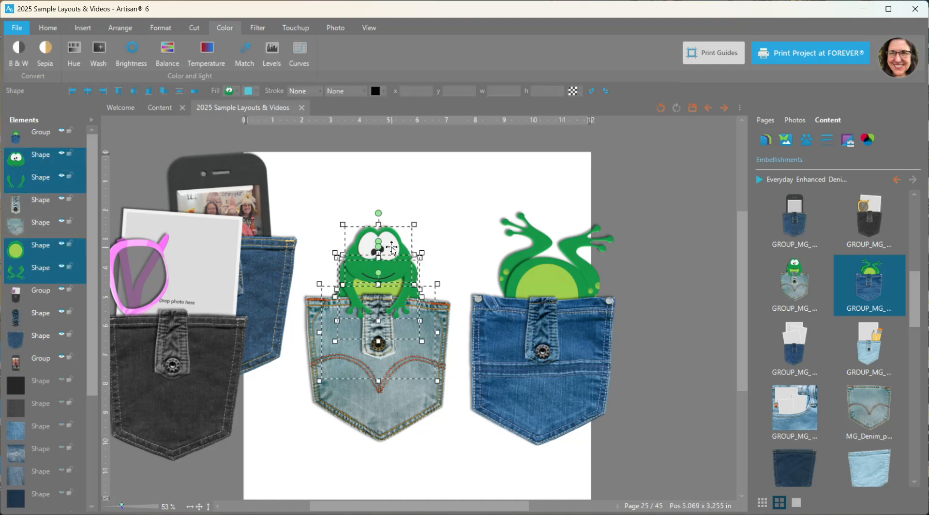
{"action": "mouse_move", "coordinate": [391, 269]}
{"action": "left_mouse_down"}
{"action": "mouse_move", "coordinate": [385, 169]}
{"action": "mouse_move", "coordinate": [474, 308]}
{"action": "mouse_move", "coordinate": [406, 198]}
{"action": "mouse_move", "coordinate": [386, 209]}
{"action": "mouse_move", "coordinate": [470, 197]}
{"action": "mouse_move", "coordinate": [394, 218]}
{"action": "mouse_move", "coordinate": [382, 285]}
{"action": "mouse_move", "coordinate": [397, 279]}
{"action": "left_mouse_up"}
{"action": "left_click", "coordinate": [452, 228]}
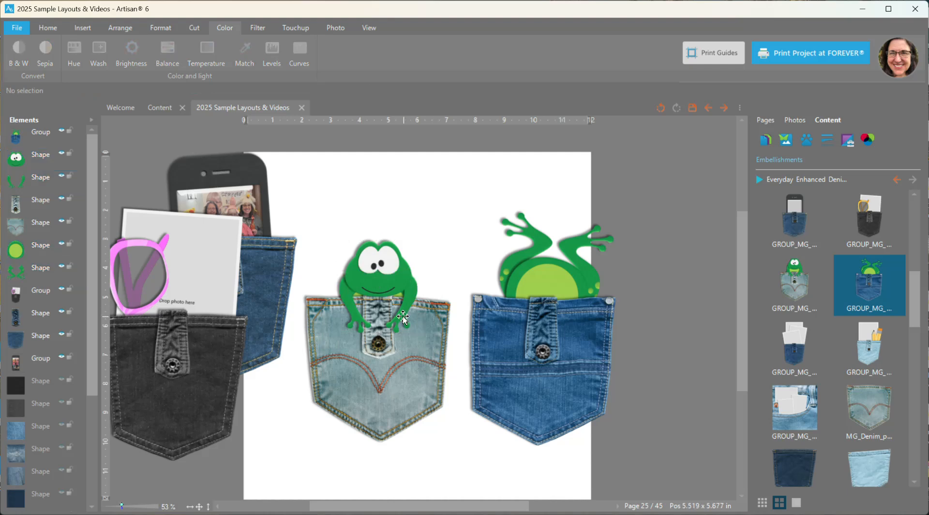
{"action": "mouse_move", "coordinate": [404, 317]}
{"action": "left_mouse_down"}
{"action": "mouse_move", "coordinate": [399, 323]}
{"action": "mouse_move", "coordinate": [399, 311]}
{"action": "left_mouse_up"}
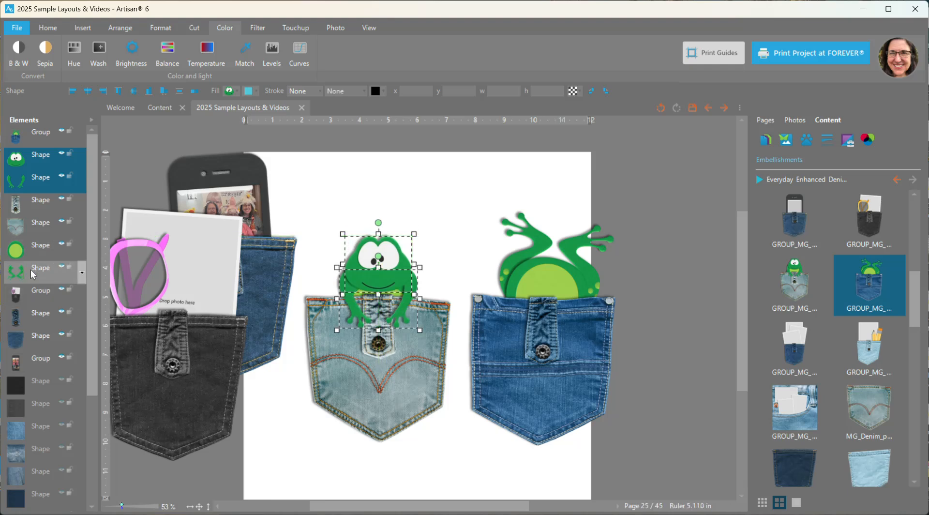
Step: Ungroup the blue denim pocket with the upside-down frog and select the frog's round belly piece
{"action": "left_click", "coordinate": [550, 280]}
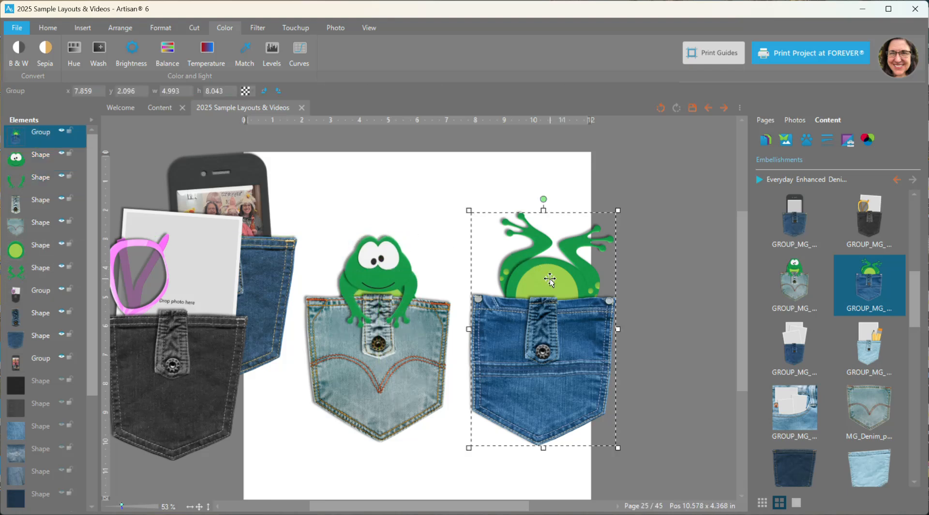
{"action": "right_click", "coordinate": [550, 280]}
{"action": "mouse_move", "coordinate": [584, 424]}
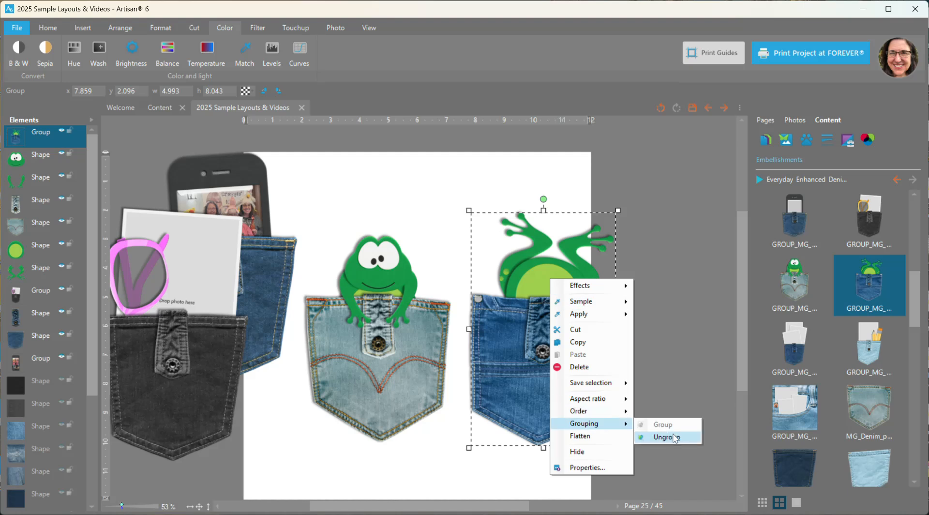
{"action": "left_click", "coordinate": [654, 436]}
{"action": "left_click", "coordinate": [677, 273]}
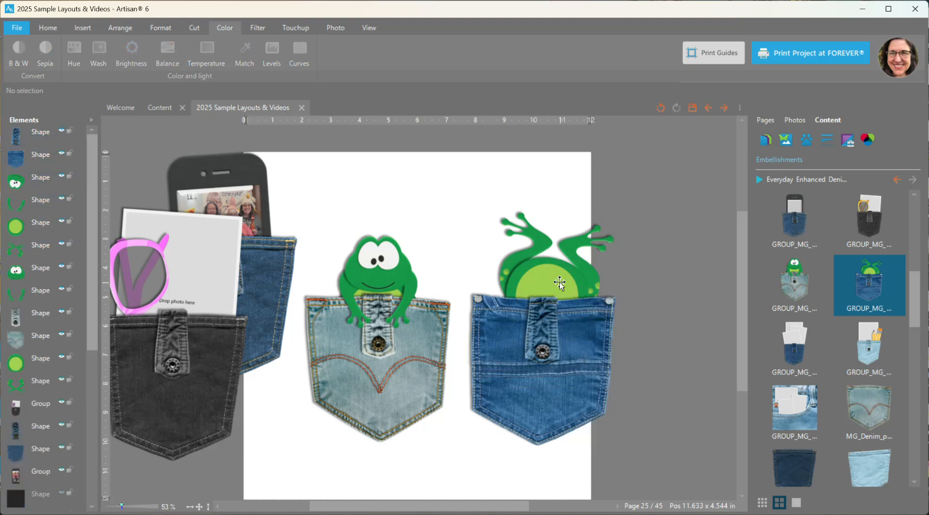
{"action": "left_click", "coordinate": [541, 281]}
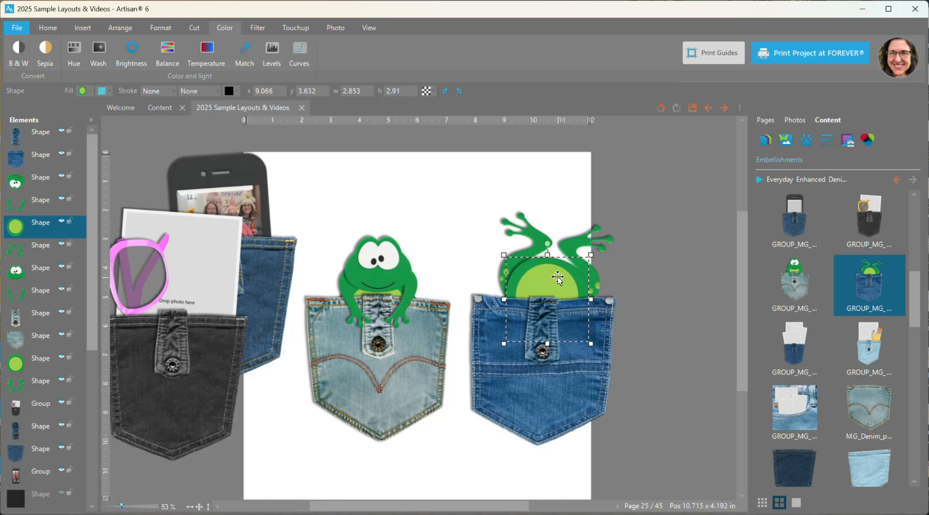
{"action": "scroll", "coordinate": [559, 279], "scroll_direction": "up", "scroll_amount": 2}
{"action": "left_click", "coordinate": [74, 53]}
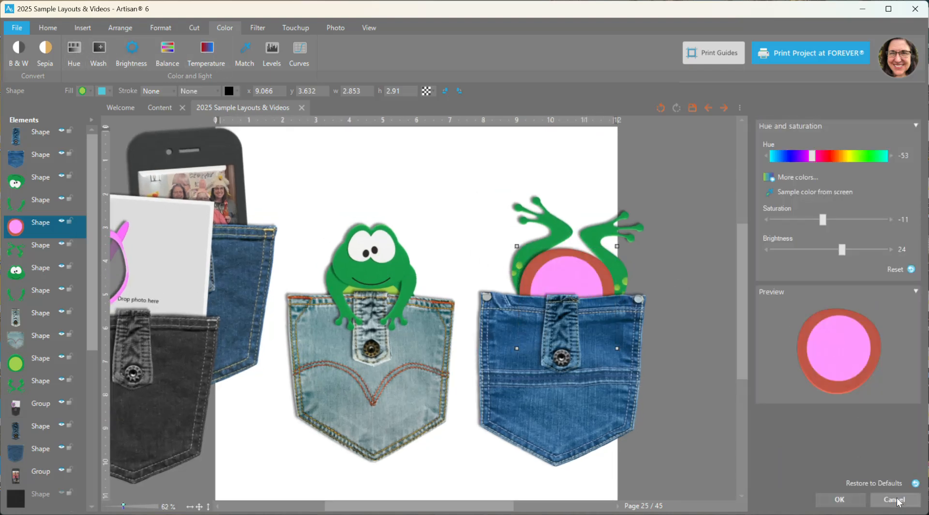
{"action": "left_click", "coordinate": [896, 501]}
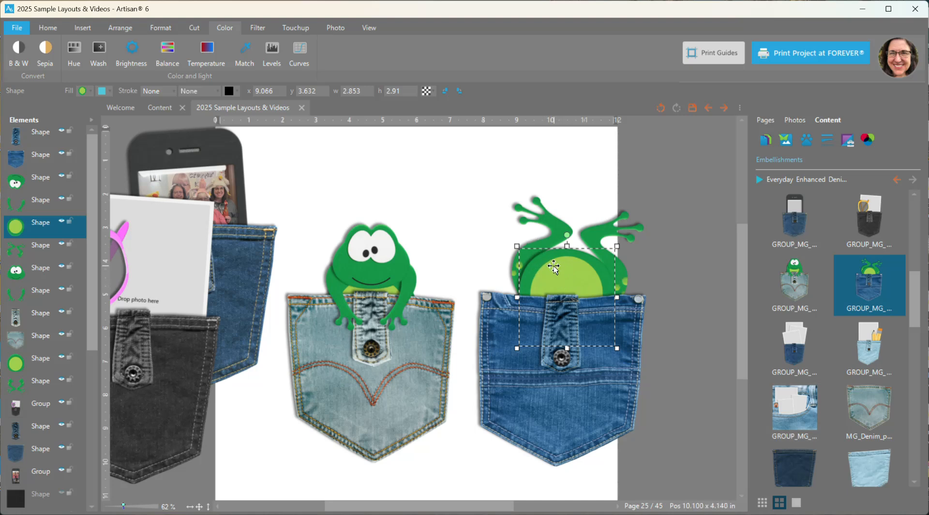
Step: Fill the upside-down frog's belly with a solid dark green taken from the colors in its image
{"action": "left_click", "coordinate": [168, 26]}
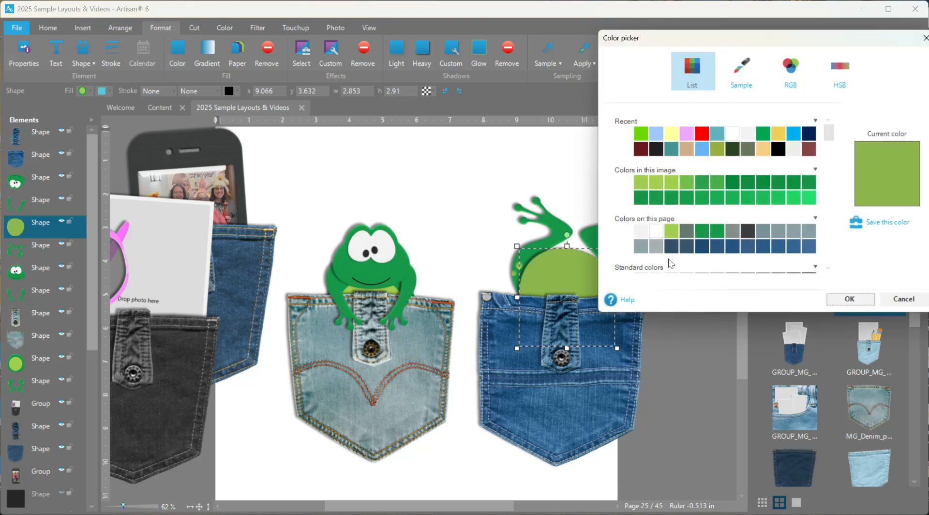
{"action": "left_click", "coordinate": [657, 199]}
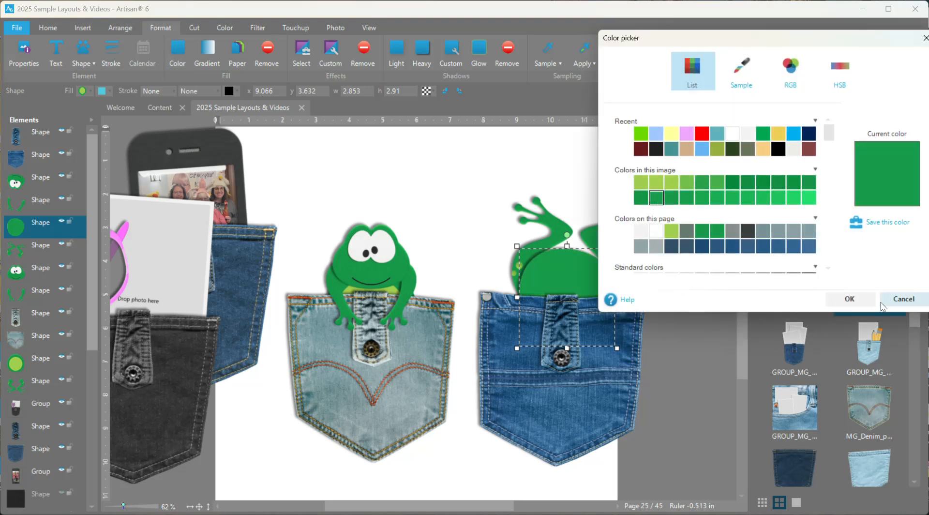
{"action": "left_click", "coordinate": [849, 299]}
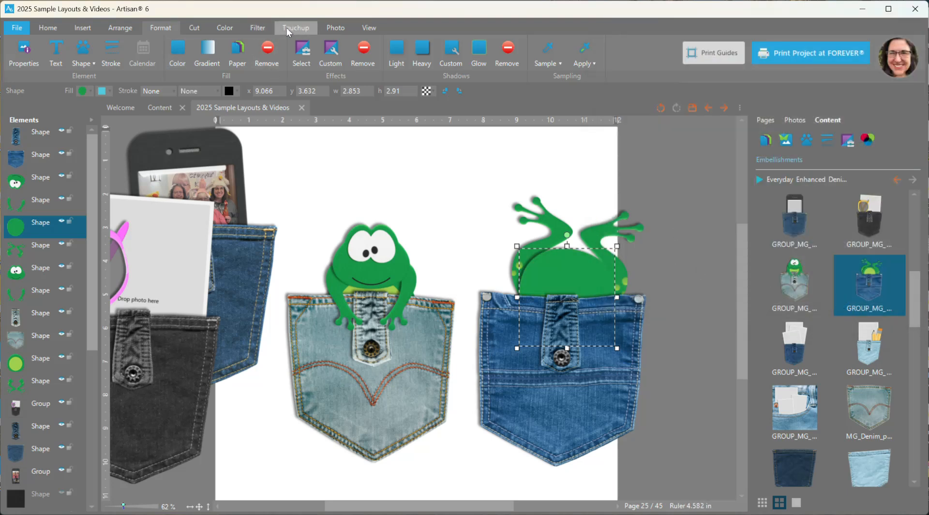
Step: Apply the Texture surface filter to the frog's green body with the Block sample, scaling 1 and a lower amplification
{"action": "left_click", "coordinate": [257, 29]}
{"action": "left_click", "coordinate": [242, 62]}
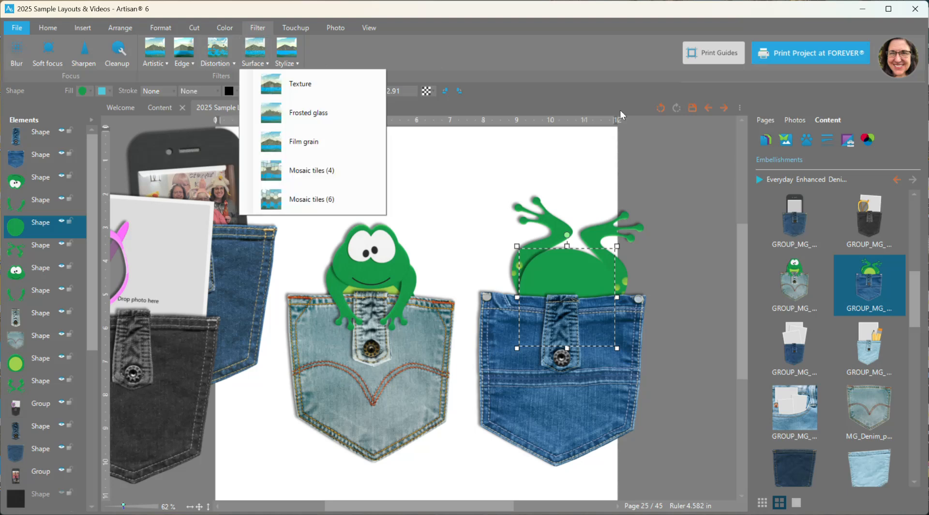
{"action": "left_click", "coordinate": [301, 84]}
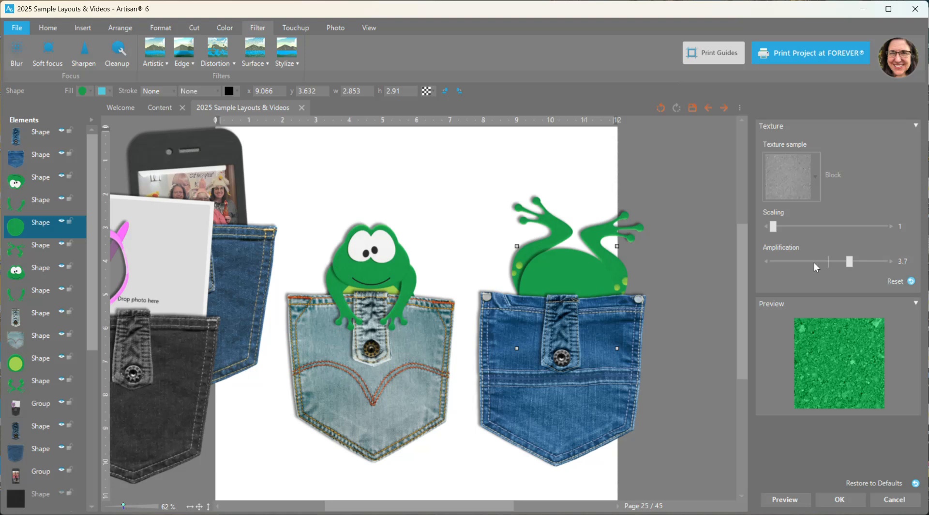
{"action": "left_click", "coordinate": [829, 262]}
{"action": "left_click", "coordinate": [827, 500]}
{"action": "left_click", "coordinate": [681, 250]}
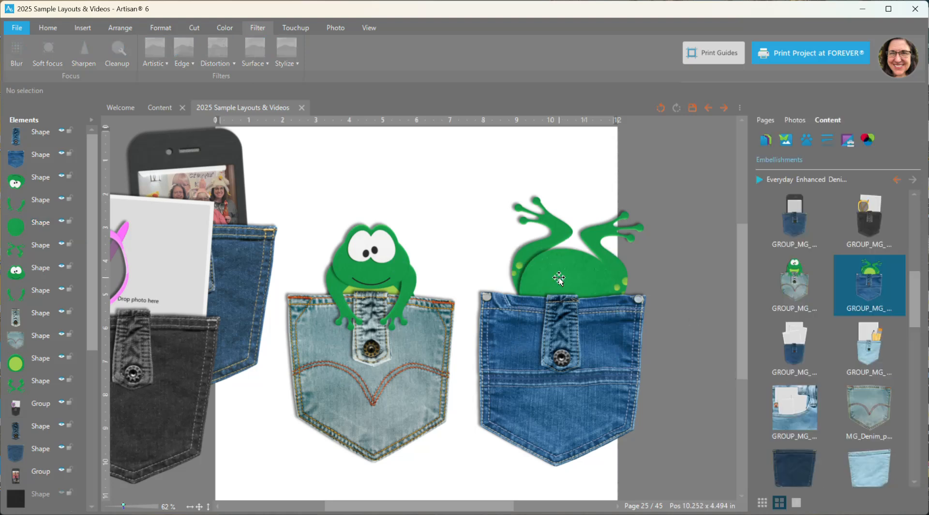
Step: Select the upside-down frog's head, arms, body and legs together and move them up and left, partly out of the blue pocket
{"action": "left_click", "coordinate": [37, 186]}
{"action": "left_click", "coordinate": [35, 200], "text": "ctrl"}
{"action": "left_click", "coordinate": [35, 220], "text": "ctrl"}
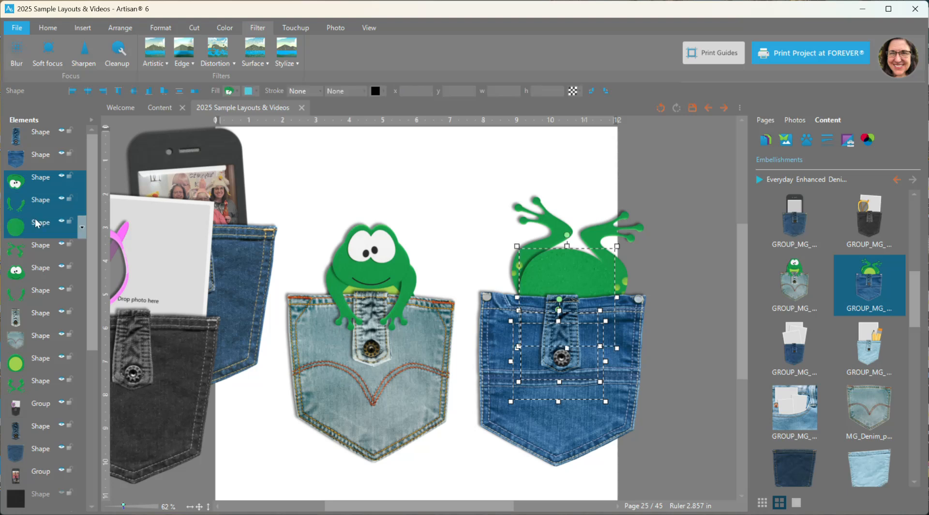
{"action": "left_click", "coordinate": [35, 245], "text": "ctrl"}
{"action": "left_click_drag", "start_coordinate": [577, 279], "coordinate": [519, 210]}
{"action": "left_click", "coordinate": [696, 301]}
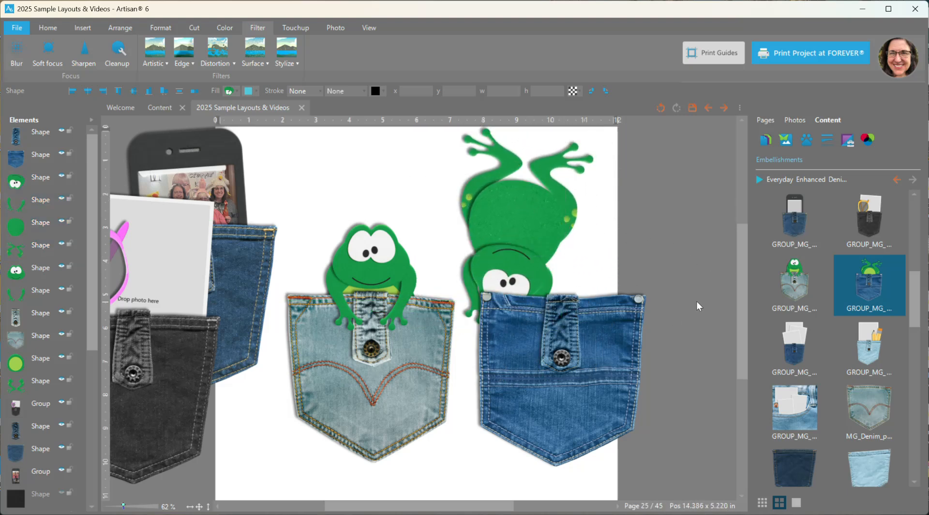
Step: Rotate the upside-down frog's head upright and raise it so the whole face shows above the blue pocket's edge
{"action": "left_click", "coordinate": [506, 272]}
{"action": "left_click_drag", "start_coordinate": [509, 232], "coordinate": [505, 321]}
{"action": "left_click_drag", "start_coordinate": [523, 275], "coordinate": [522, 256]}
{"action": "left_click", "coordinate": [644, 265]}
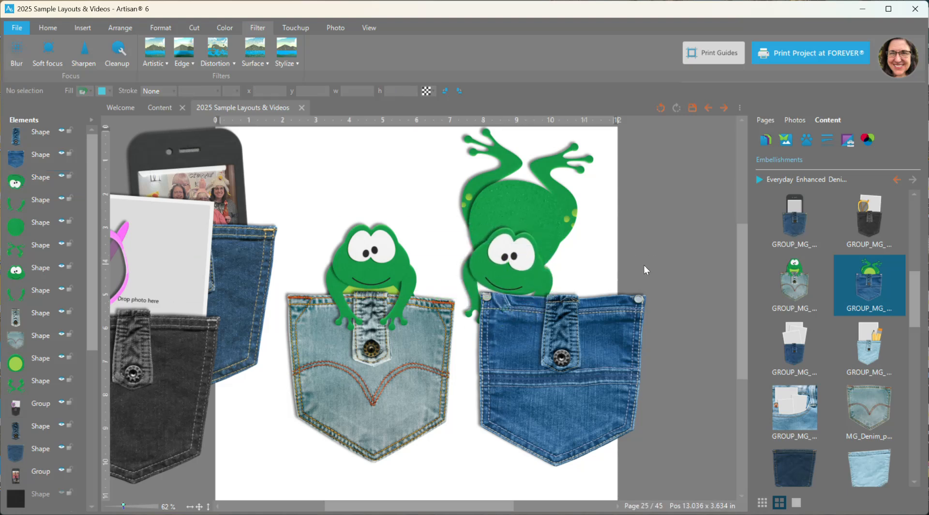
Step: Select the upside-down frog's head, arms, body and legs together and move them down and right, back into the blue pocket
{"action": "scroll", "coordinate": [632, 287], "scroll_direction": "down", "scroll_amount": 2}
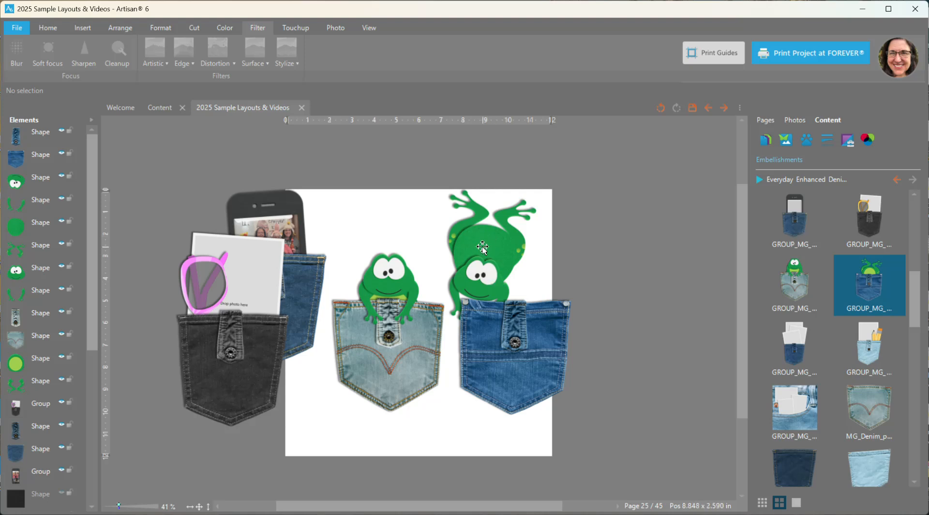
{"action": "left_click_drag", "start_coordinate": [481, 277], "coordinate": [480, 274]}
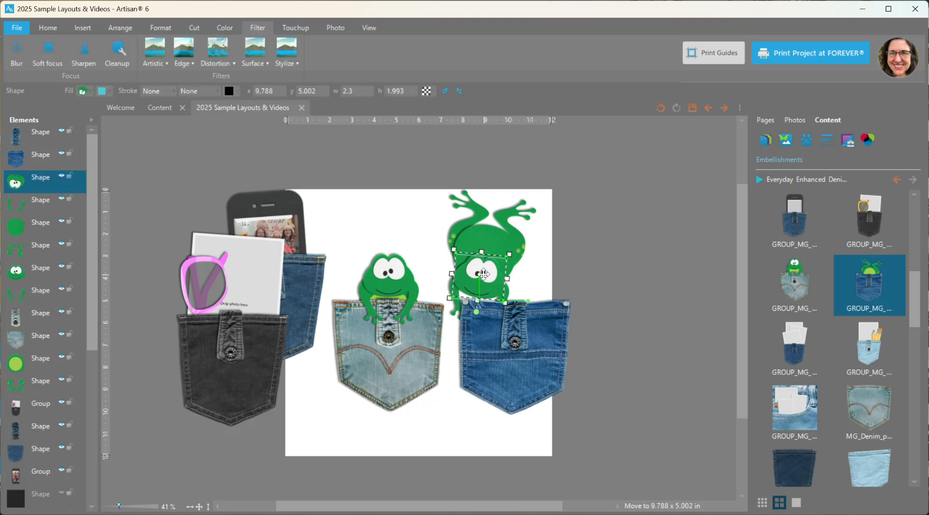
{"action": "left_click", "coordinate": [39, 206], "text": "ctrl"}
{"action": "left_click", "coordinate": [36, 224], "text": "ctrl"}
{"action": "left_click", "coordinate": [40, 254], "text": "ctrl"}
{"action": "left_click", "coordinate": [40, 277], "text": "ctrl"}
{"action": "left_click", "coordinate": [40, 276], "text": "ctrl"}
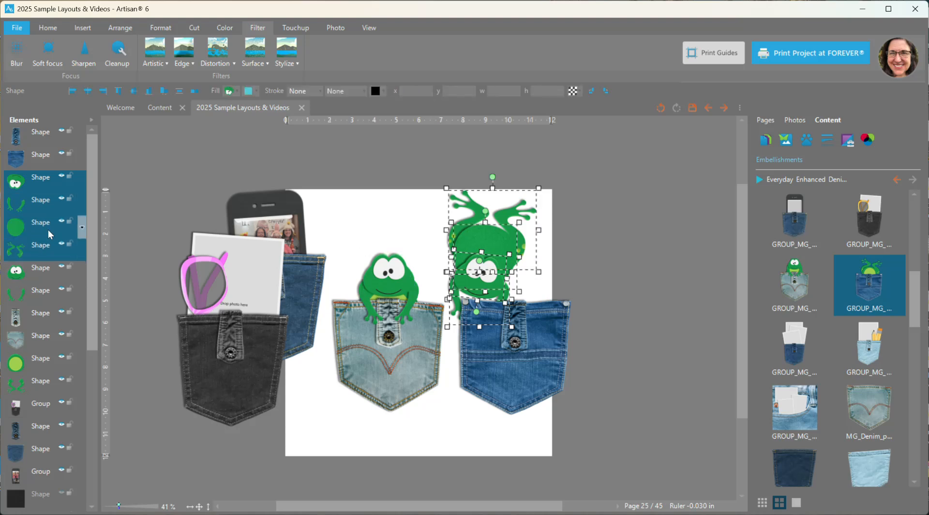
{"action": "left_click_drag", "start_coordinate": [492, 234], "coordinate": [520, 272]}
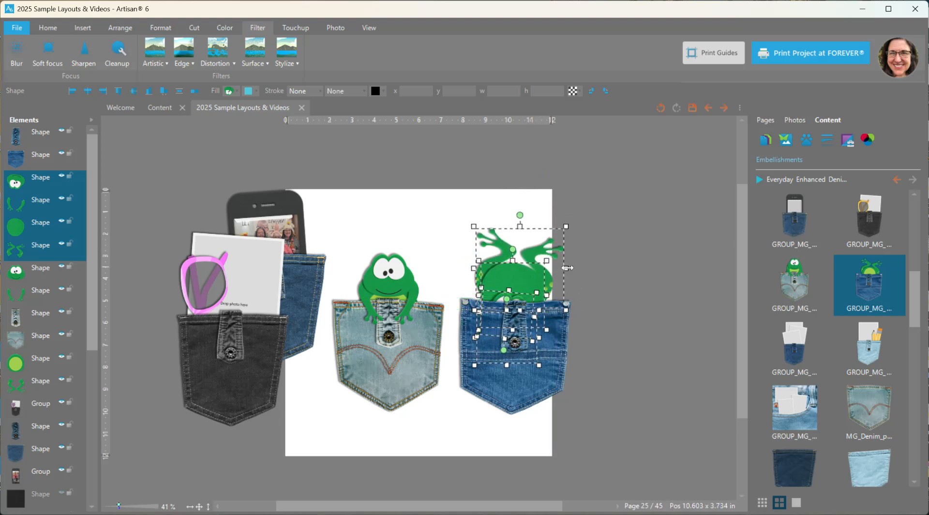
{"action": "scroll", "coordinate": [647, 315], "scroll_direction": "down", "scroll_amount": 1}
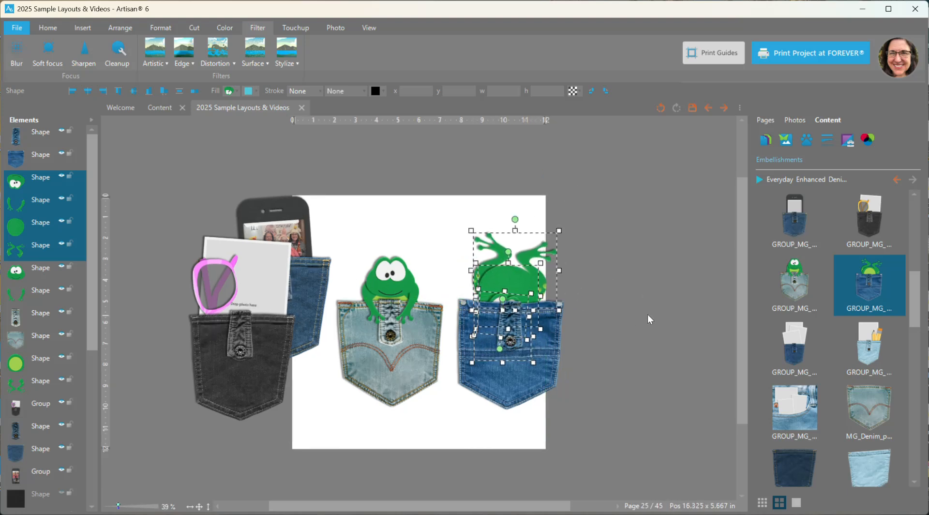
Step: Delete both frogs together with the pale stitched pocket and the blue pocket that hold them
{"action": "left_click", "coordinate": [373, 222]}
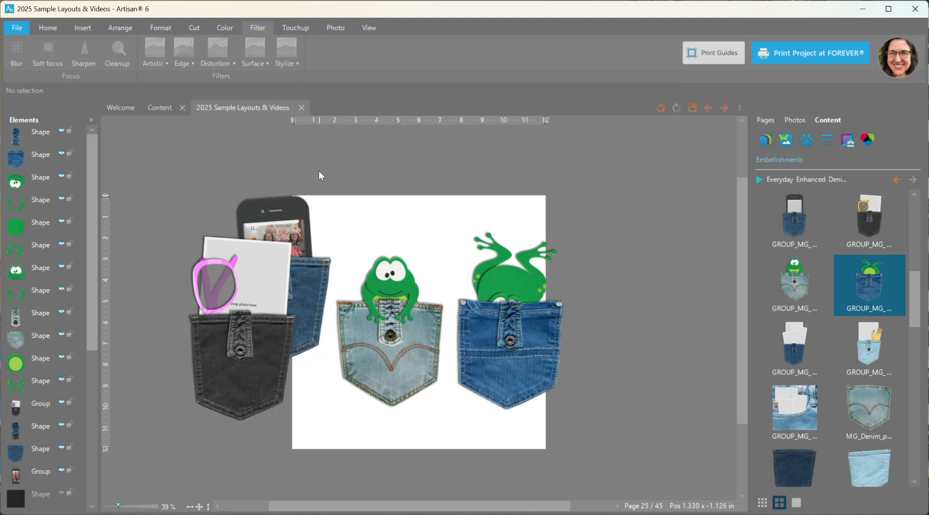
{"action": "left_click_drag", "start_coordinate": [579, 393], "coordinate": [610, 433]}
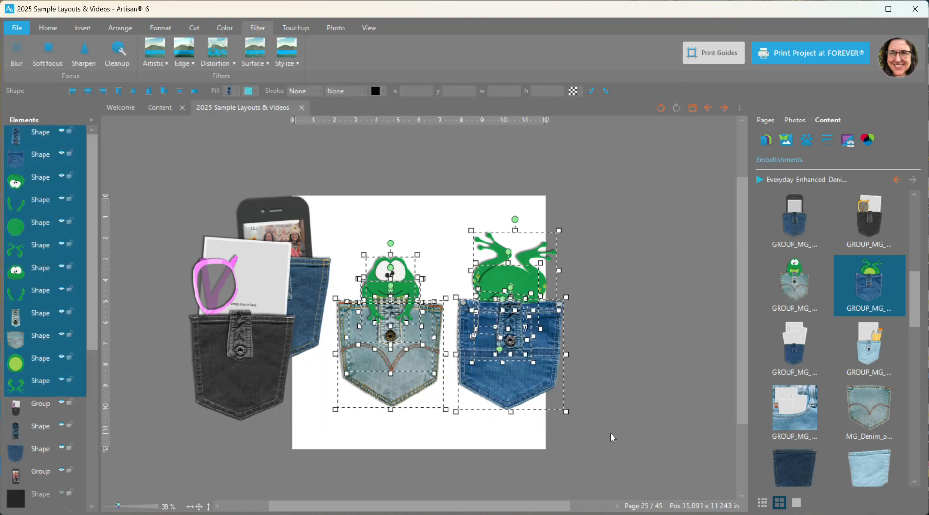
{"action": "key", "text": "Delete"}
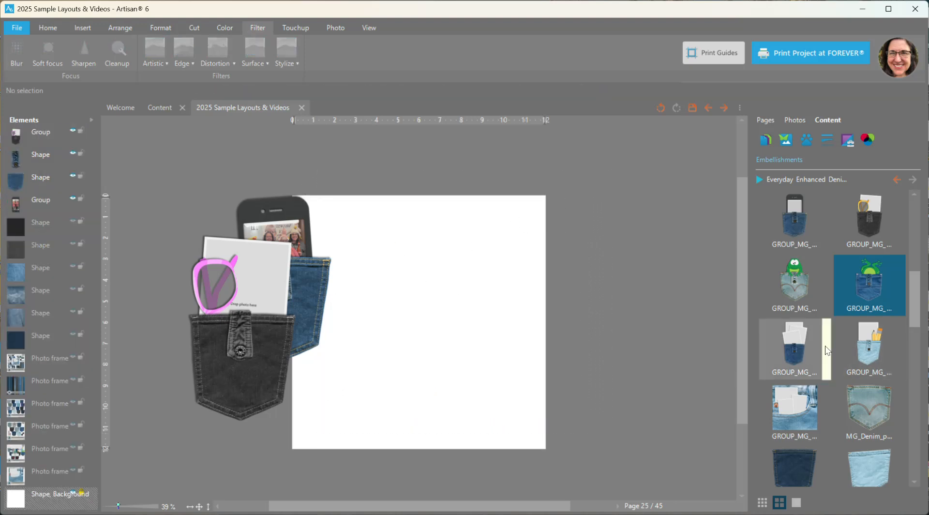
Step: Add the light blue pocket group with photo frame and pencils, and move it and the phone group off the page's left edge
{"action": "left_click", "coordinate": [870, 340]}
{"action": "right_click", "coordinate": [870, 339]}
{"action": "left_click", "coordinate": [873, 345]}
{"action": "left_click_drag", "start_coordinate": [414, 332], "coordinate": [431, 315]}
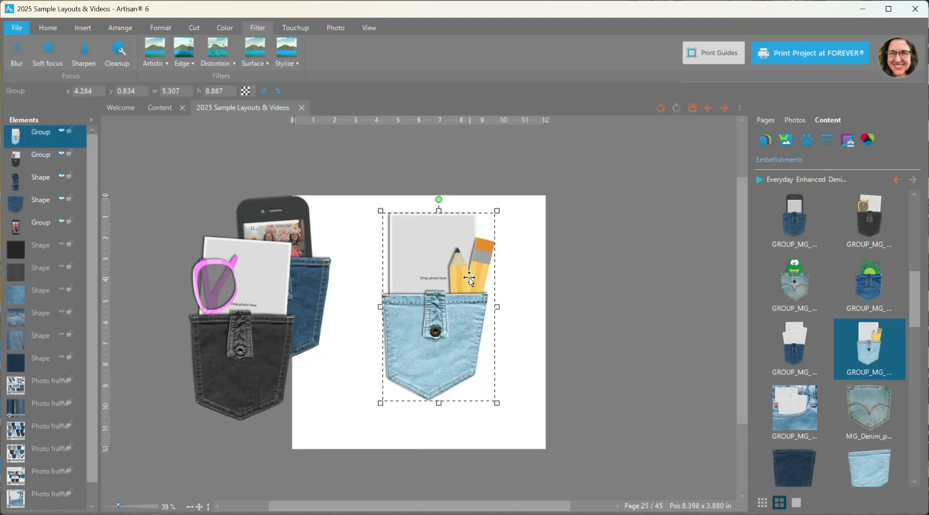
{"action": "left_click_drag", "start_coordinate": [425, 300], "coordinate": [229, 289]}
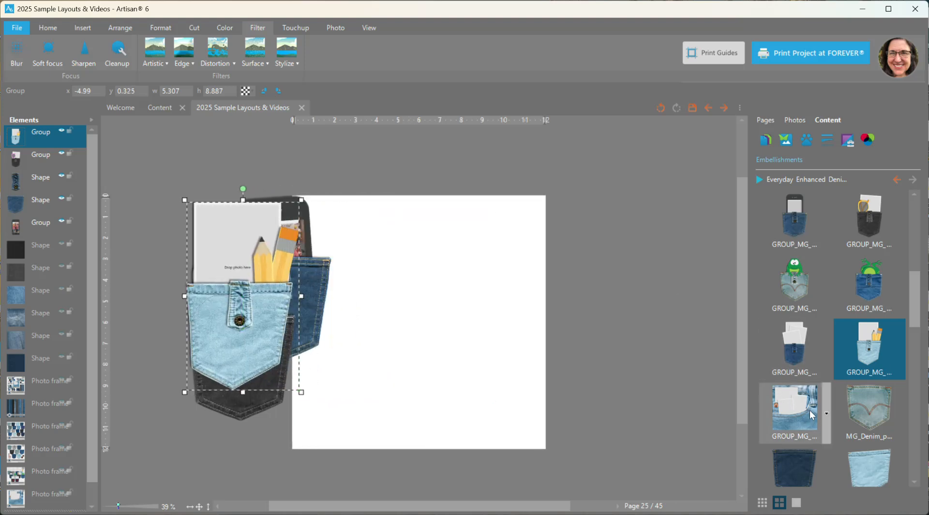
{"action": "left_click_drag", "start_coordinate": [310, 296], "coordinate": [284, 283]}
Step: Add the pale denim pocket with orange curved stitching near the page's centre and enlarge it from its upper-right corner
{"action": "scroll", "coordinate": [911, 326], "scroll_direction": "down", "scroll_amount": 3}
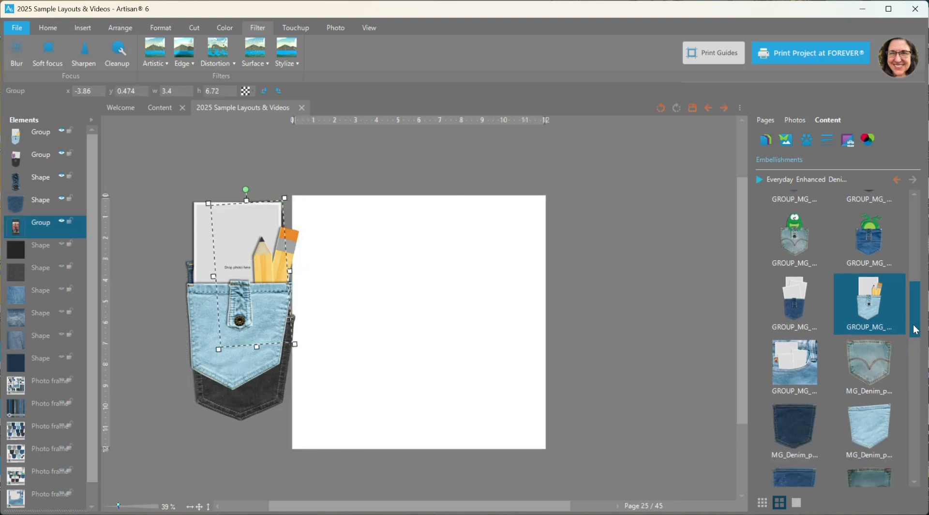
{"action": "right_click", "coordinate": [840, 267]}
{"action": "left_click", "coordinate": [880, 274]}
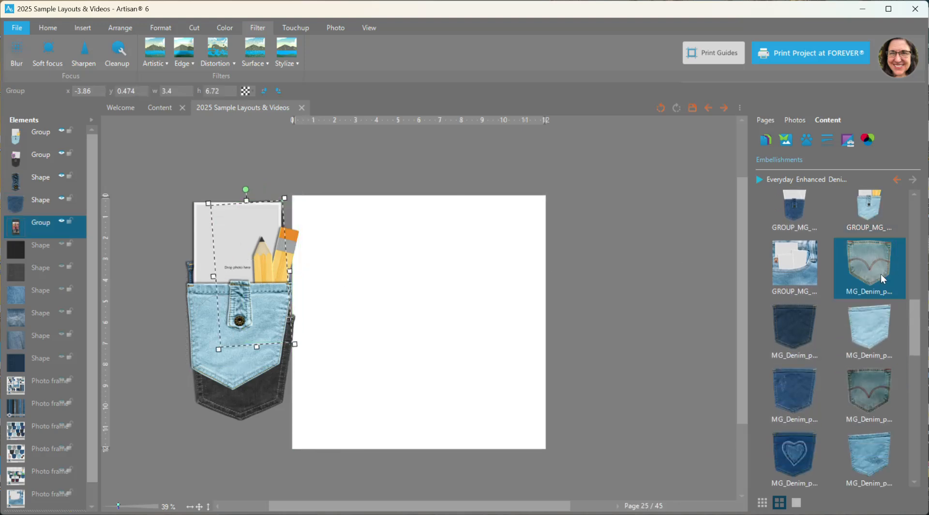
{"action": "left_click_drag", "start_coordinate": [409, 314], "coordinate": [386, 313]}
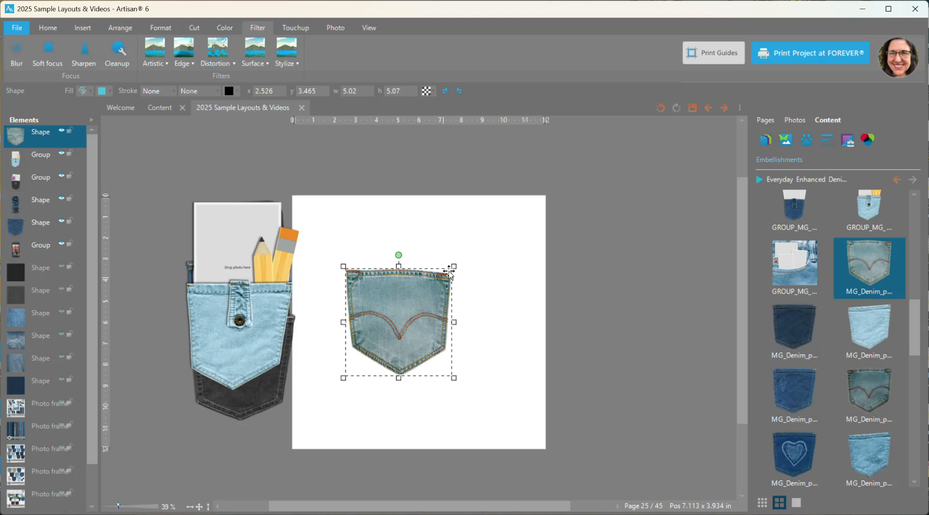
{"action": "left_click_drag", "start_coordinate": [454, 265], "coordinate": [467, 252]}
{"action": "left_click", "coordinate": [658, 294]}
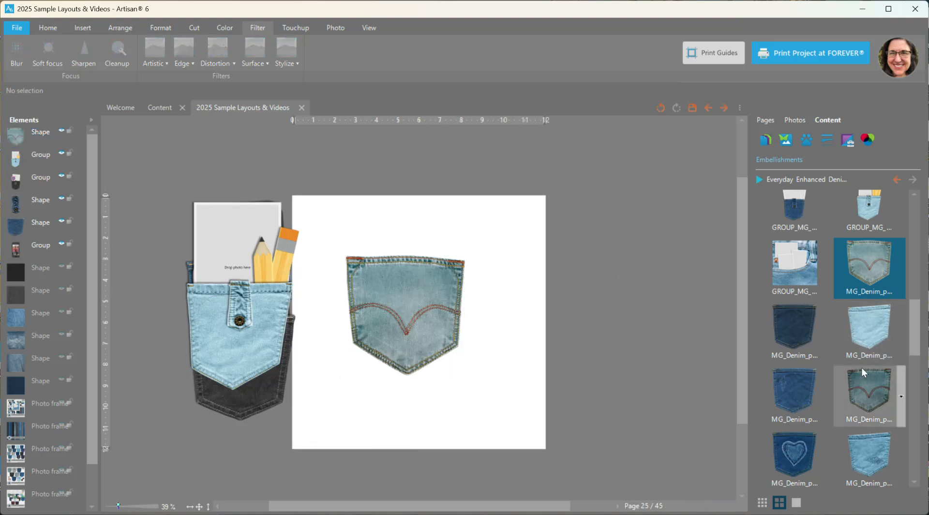
Step: Add the dark blue heart pocket and the light blue distressed pocket, overlapping them diagonally down and right from the stitched pocket
{"action": "scroll", "coordinate": [834, 384], "scroll_direction": "down", "scroll_amount": 1}
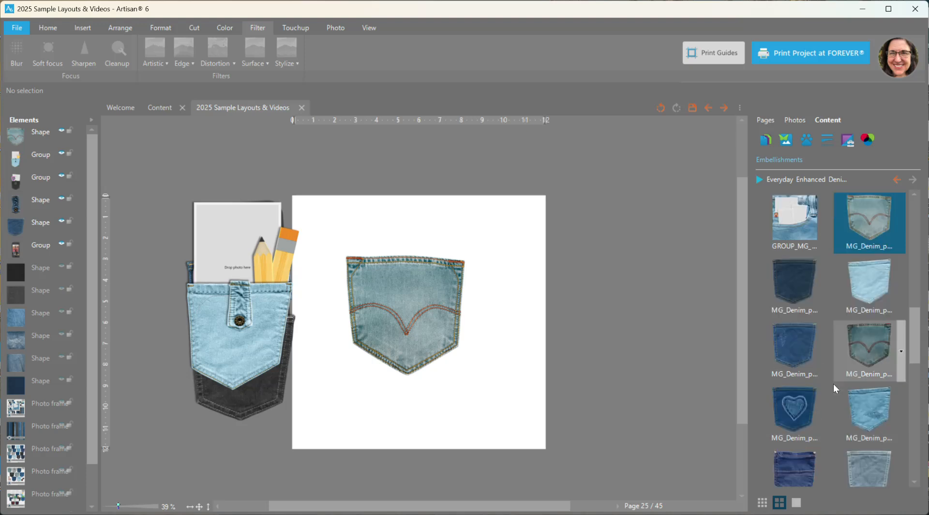
{"action": "right_click", "coordinate": [800, 402]}
{"action": "left_click", "coordinate": [819, 409]}
{"action": "left_click_drag", "start_coordinate": [445, 358], "coordinate": [465, 372]}
{"action": "right_click", "coordinate": [870, 405]}
{"action": "left_click", "coordinate": [862, 410]}
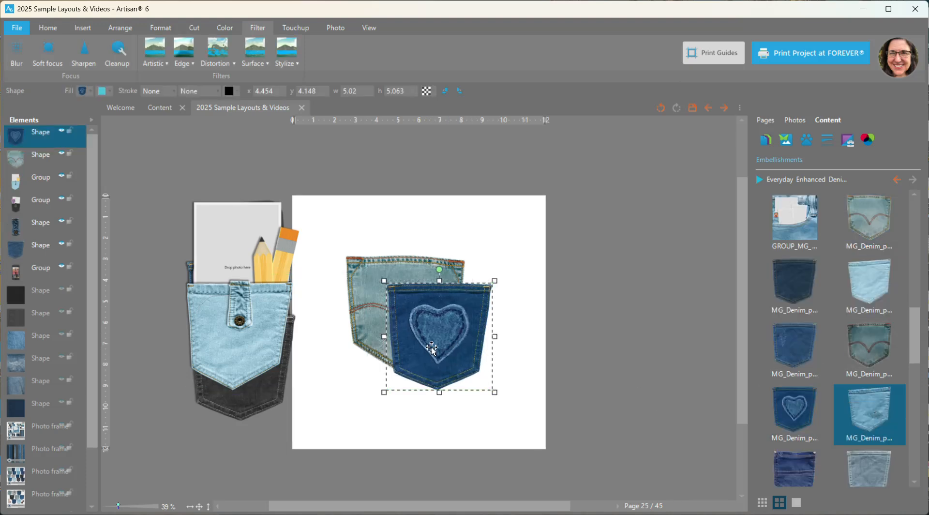
{"action": "left_click_drag", "start_coordinate": [456, 339], "coordinate": [513, 372]}
Step: Add a copper "Love This So Much" rivet about 0.43 in wide to the light distressed pocket's upper-left corner and copy it to the upper-right corner
{"action": "scroll", "coordinate": [800, 387], "scroll_direction": "down", "scroll_amount": 1}
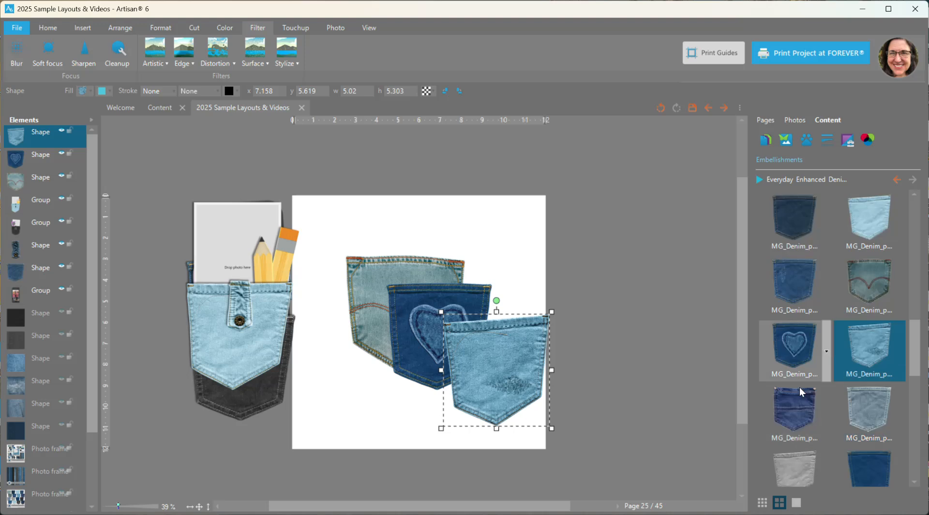
{"action": "scroll", "coordinate": [807, 405], "scroll_direction": "down", "scroll_amount": 4}
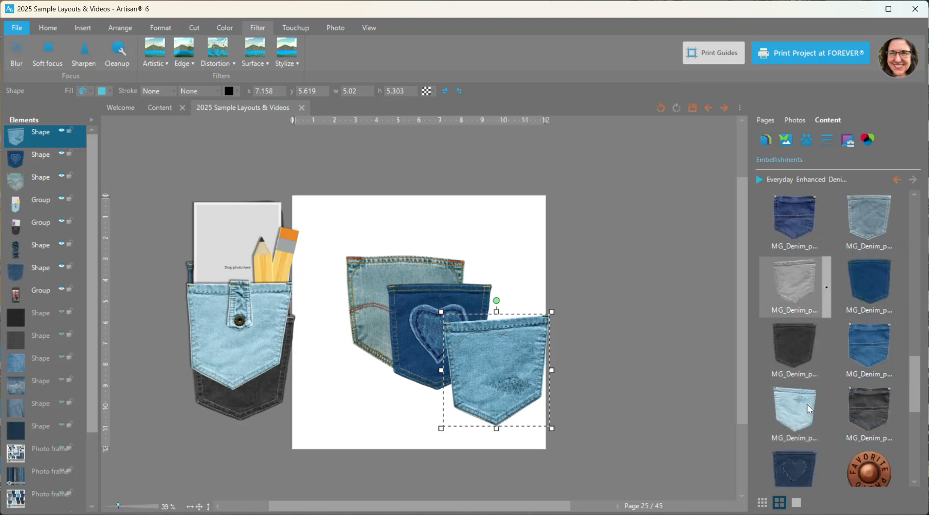
{"action": "scroll", "coordinate": [820, 393], "scroll_direction": "down", "scroll_amount": 2}
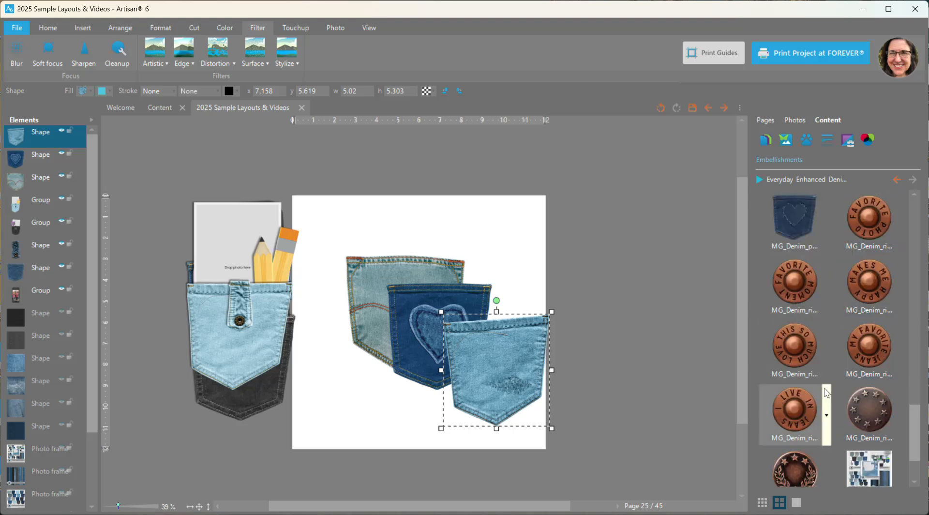
{"action": "double_click", "coordinate": [799, 346]}
{"action": "left_click_drag", "start_coordinate": [421, 324], "coordinate": [478, 356]}
{"action": "scroll", "coordinate": [451, 336], "scroll_direction": "up", "scroll_amount": 5}
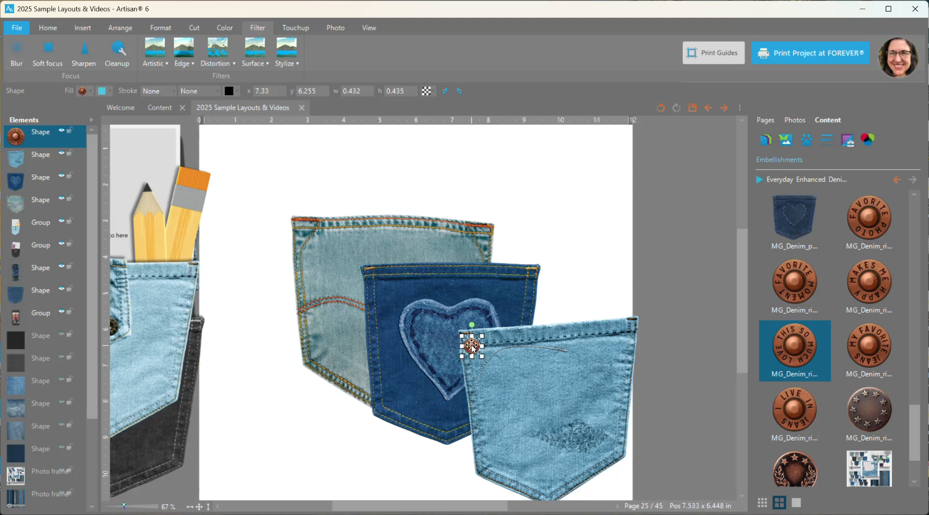
{"action": "left_click_drag", "start_coordinate": [479, 354], "coordinate": [624, 334]}
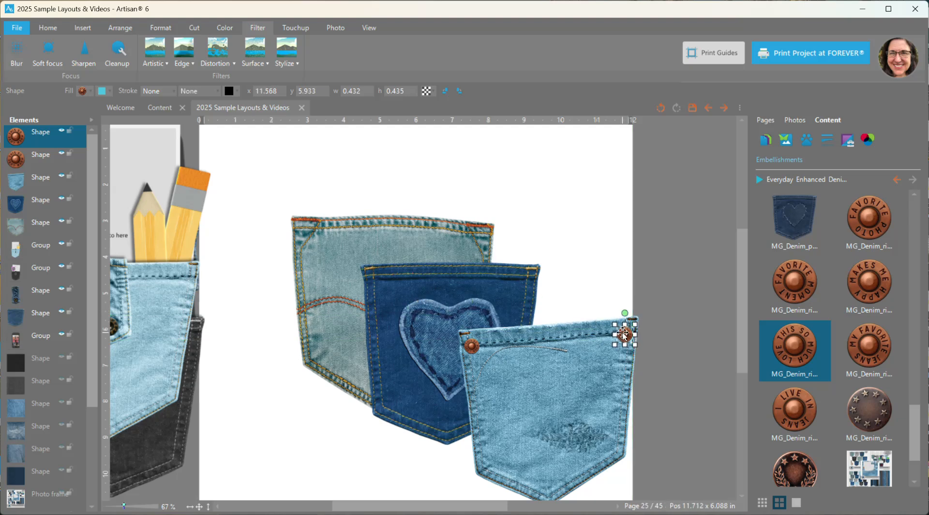
{"action": "left_click", "coordinate": [661, 332]}
Step: Add the dark star rivet, shrink it to about 0.55 in and place it on the heart pocket's upper-left corner
{"action": "scroll", "coordinate": [613, 332], "scroll_direction": "down", "scroll_amount": 1}
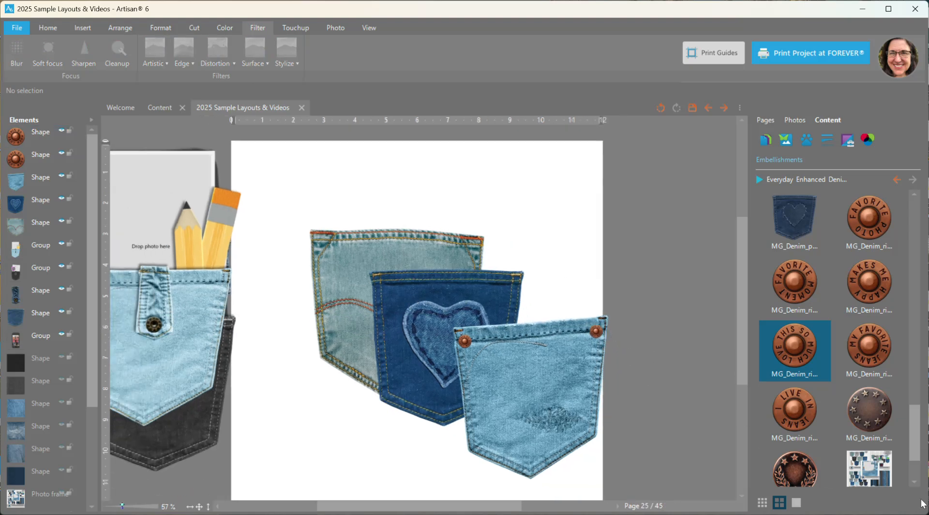
{"action": "right_click", "coordinate": [870, 418]}
{"action": "left_click", "coordinate": [879, 425]}
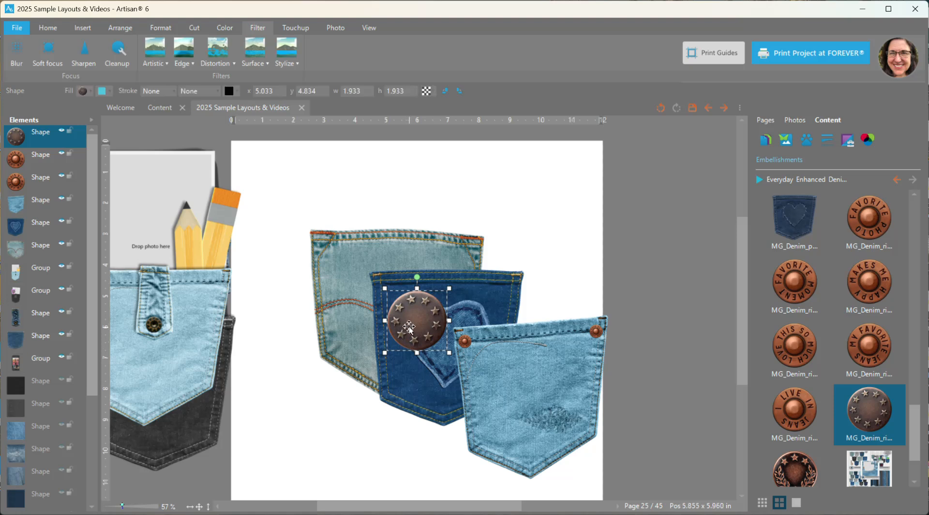
{"action": "mouse_move", "coordinate": [385, 289]}
{"action": "left_mouse_down"}
{"action": "mouse_move", "coordinate": [467, 207]}
{"action": "mouse_move", "coordinate": [519, 242]}
{"action": "mouse_move", "coordinate": [382, 283]}
{"action": "left_mouse_up"}
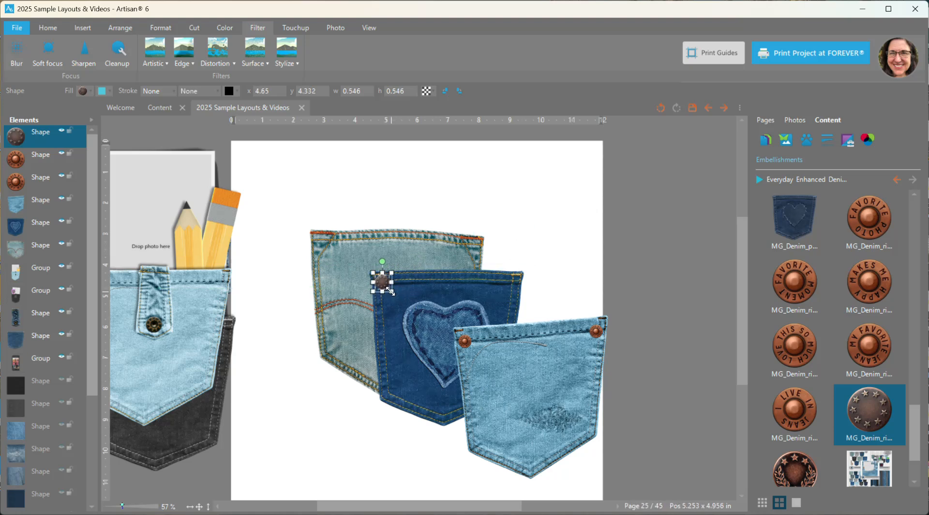
Step: Delete the three overlapping denim pockets and their rivets from the page
{"action": "left_click", "coordinate": [677, 228]}
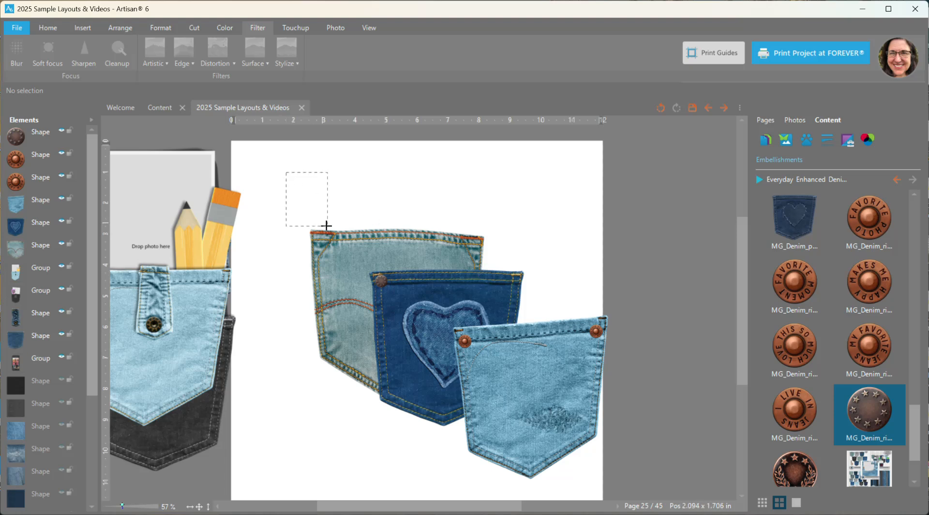
{"action": "left_click_drag", "start_coordinate": [673, 471], "coordinate": [673, 471]}
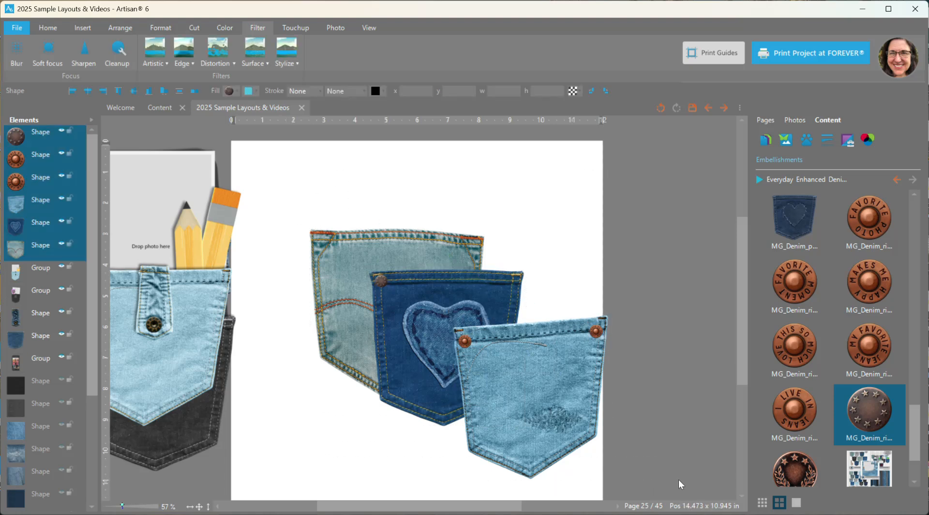
{"action": "key", "text": "Delete"}
Step: Move the pencil pocket group further left off the page and add the full-page denim pocket group with three photo frames
{"action": "scroll", "coordinate": [827, 428], "scroll_direction": "up", "scroll_amount": 5}
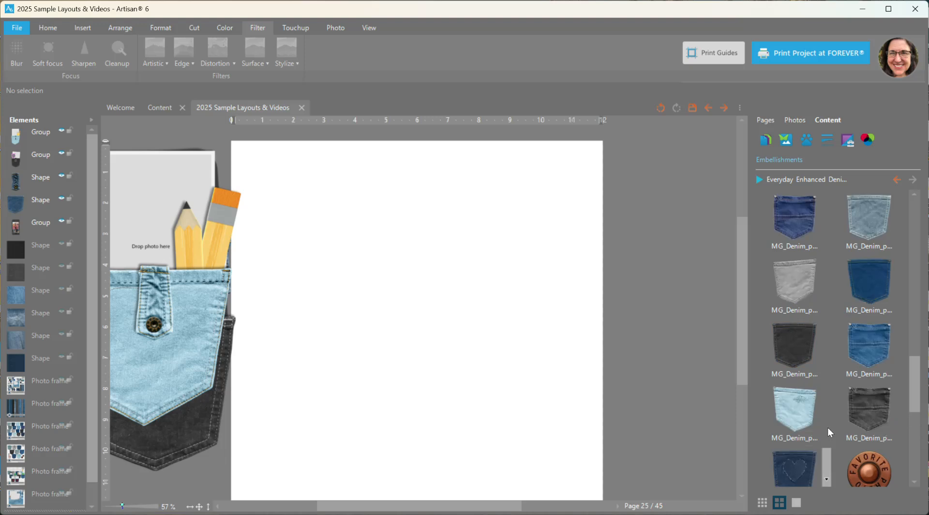
{"action": "scroll", "coordinate": [828, 428], "scroll_direction": "up", "scroll_amount": 2}
{"action": "left_click", "coordinate": [203, 315]}
{"action": "left_click_drag", "start_coordinate": [204, 315], "coordinate": [175, 315]}
{"action": "right_click", "coordinate": [778, 281]}
{"action": "left_click", "coordinate": [811, 289]}
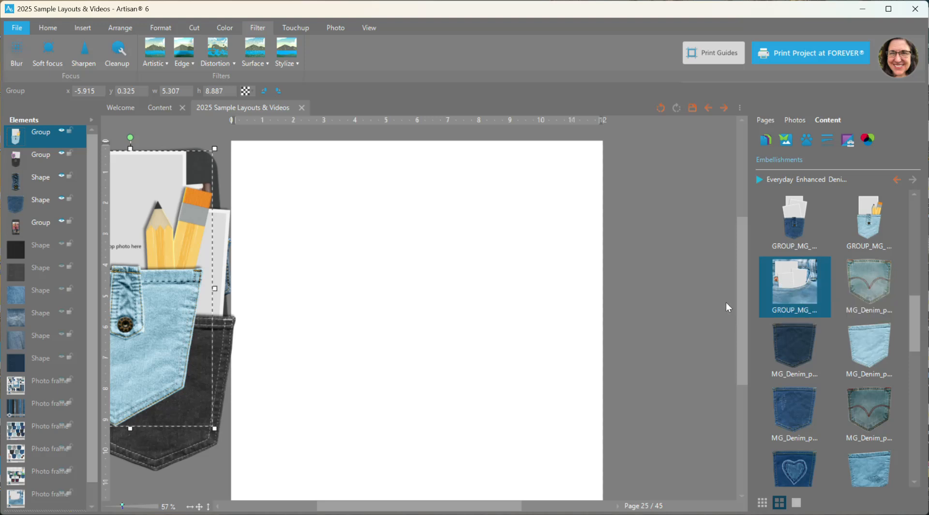
Step: Move the black pocket group and the phone group further left, clear of the full-page denim pocket
{"action": "left_click_drag", "start_coordinate": [469, 508], "coordinate": [452, 509]}
{"action": "left_click", "coordinate": [270, 278]}
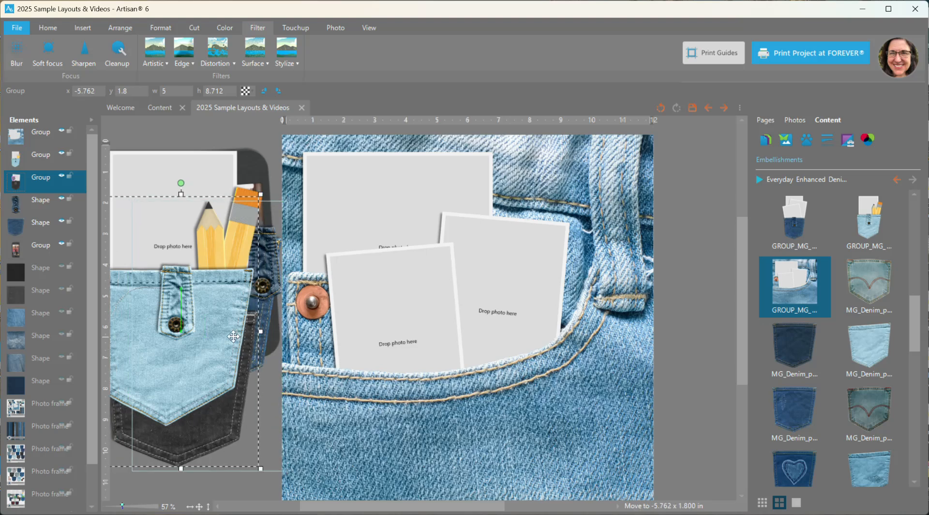
{"action": "left_click_drag", "start_coordinate": [271, 278], "coordinate": [246, 302]}
{"action": "left_click_drag", "start_coordinate": [267, 308], "coordinate": [244, 308]}
Step: Align the full-page denim pocket group with the page at x 0, y 0 and ungroup it
{"action": "scroll", "coordinate": [436, 339], "scroll_direction": "down", "scroll_amount": 2}
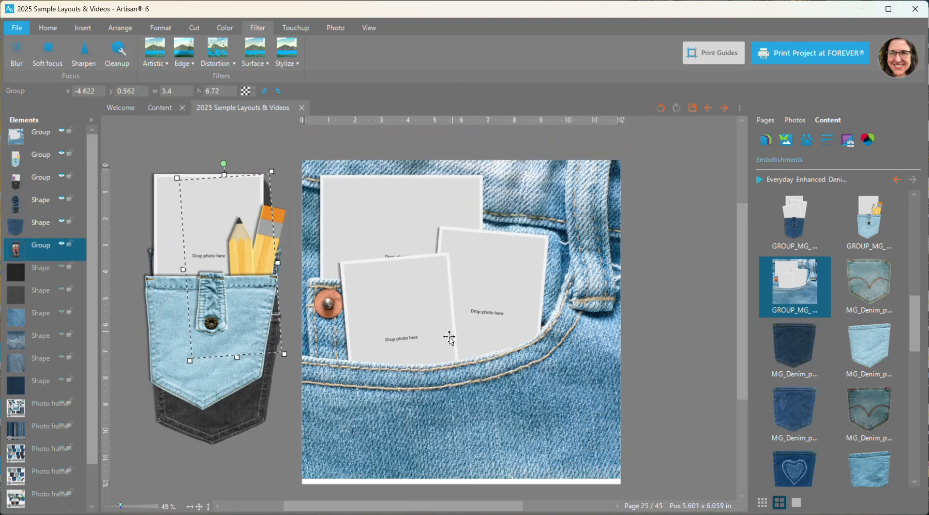
{"action": "left_click_drag", "start_coordinate": [482, 412], "coordinate": [483, 417]}
{"action": "left_click_drag", "start_coordinate": [635, 375], "coordinate": [518, 342]}
{"action": "right_click", "coordinate": [518, 341]}
{"action": "mouse_move", "coordinate": [569, 464]}
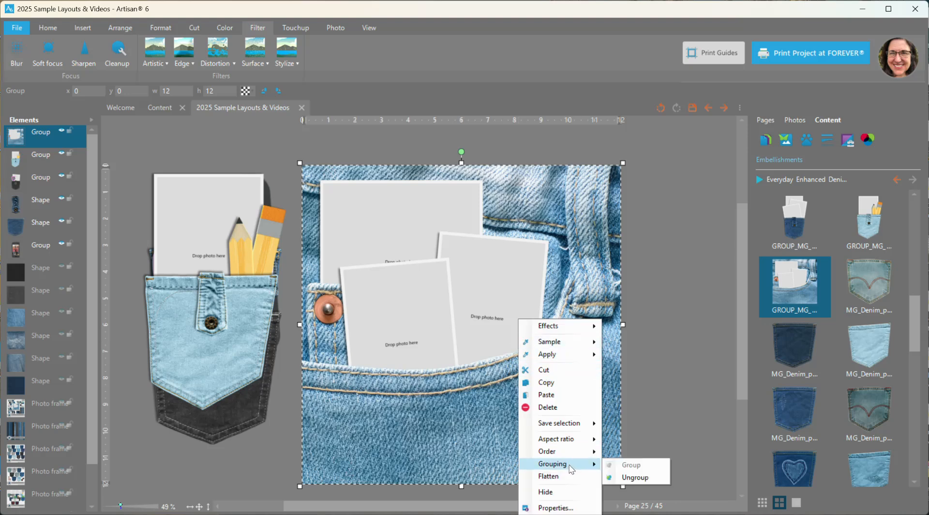
{"action": "left_click", "coordinate": [646, 477]}
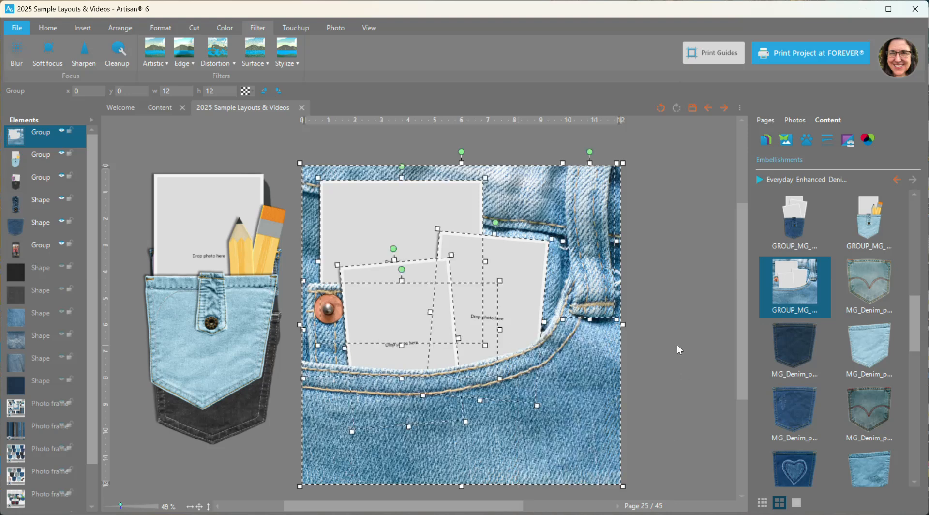
{"action": "left_click", "coordinate": [677, 345]}
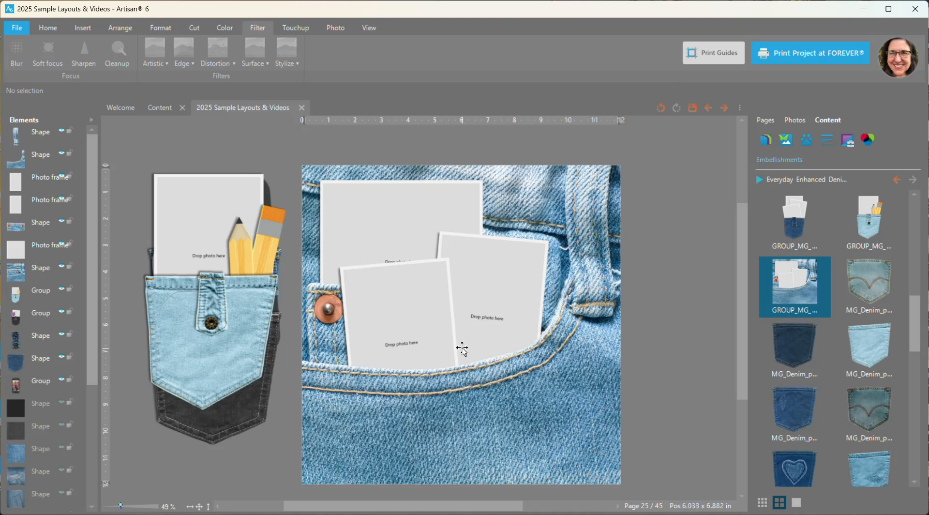
Step: Shift the light blue pencil pocket group slightly right beside the page and ungroup it
{"action": "mouse_move", "coordinate": [267, 224]}
{"action": "left_mouse_down"}
{"action": "mouse_move", "coordinate": [282, 226]}
{"action": "mouse_move", "coordinate": [271, 224]}
{"action": "left_mouse_up"}
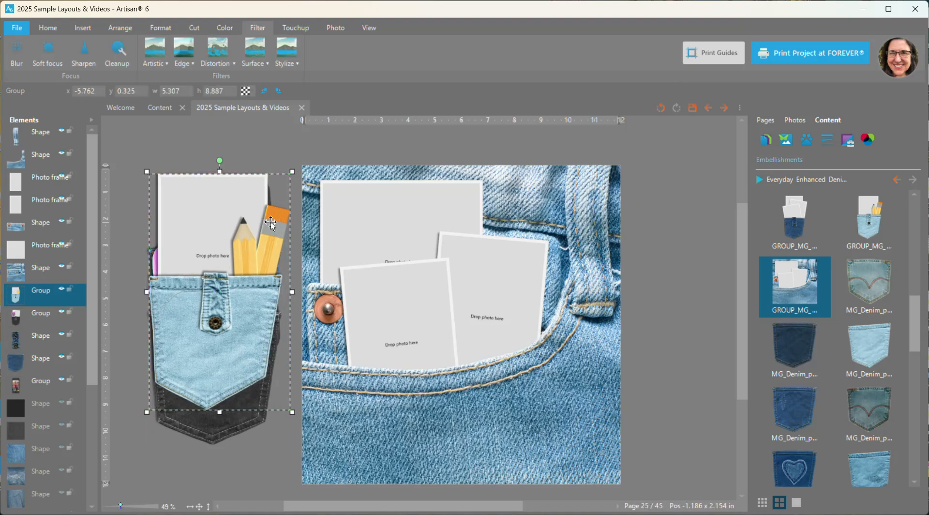
{"action": "right_click", "coordinate": [271, 223]}
{"action": "left_click", "coordinate": [375, 381]}
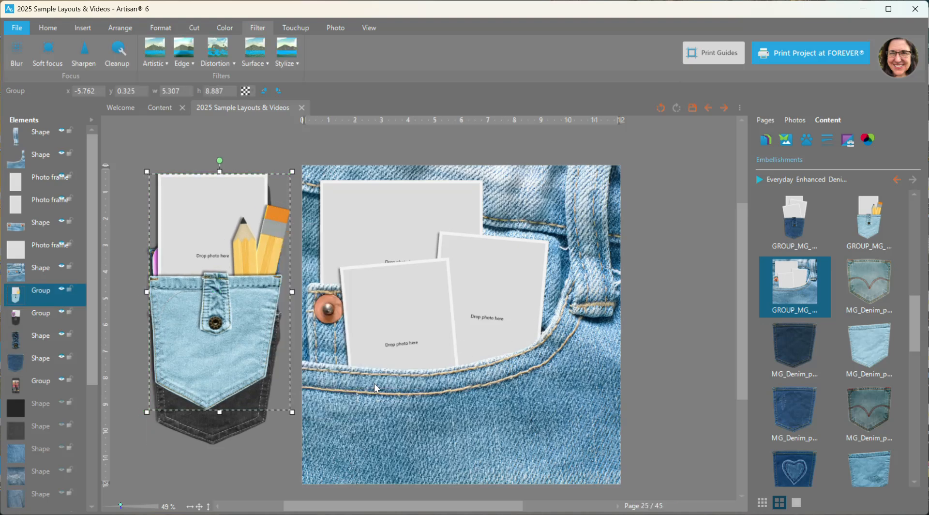
Step: Move the upright pencil from the light blue pocket onto the page and tuck it behind the denim pocket's front layer
{"action": "left_click", "coordinate": [663, 357]}
{"action": "mouse_move", "coordinate": [245, 258]}
{"action": "left_mouse_down"}
{"action": "mouse_move", "coordinate": [291, 237]}
{"action": "mouse_move", "coordinate": [314, 238]}
{"action": "mouse_move", "coordinate": [285, 252]}
{"action": "left_mouse_up"}
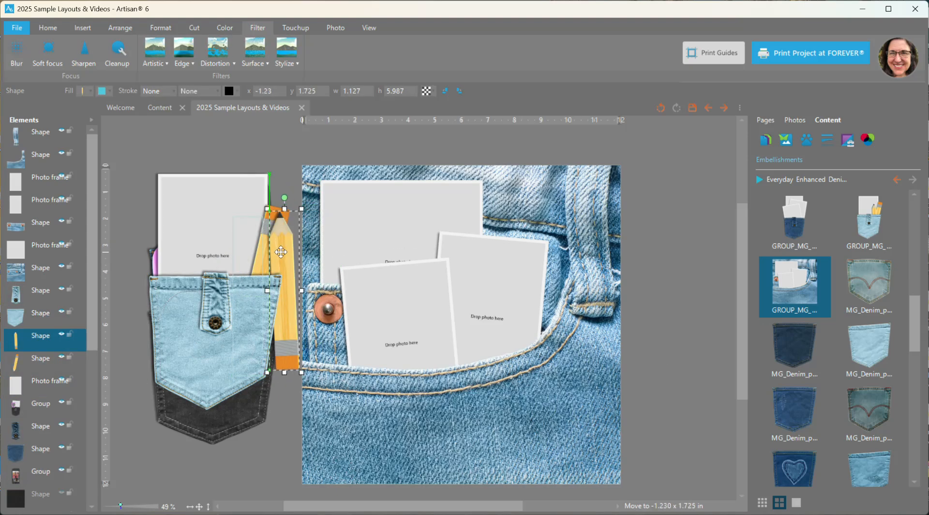
{"action": "left_click_drag", "start_coordinate": [62, 143], "coordinate": [62, 144]}
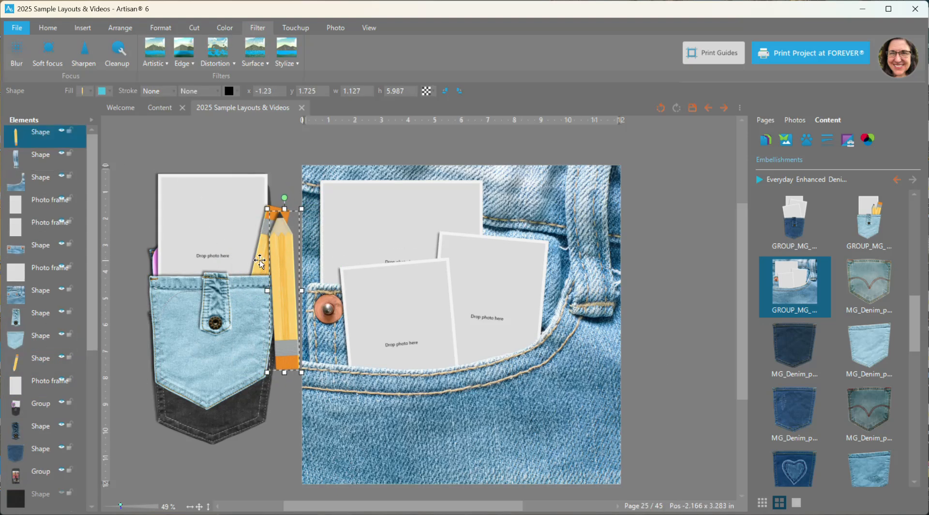
{"action": "left_click_drag", "start_coordinate": [280, 270], "coordinate": [334, 303]}
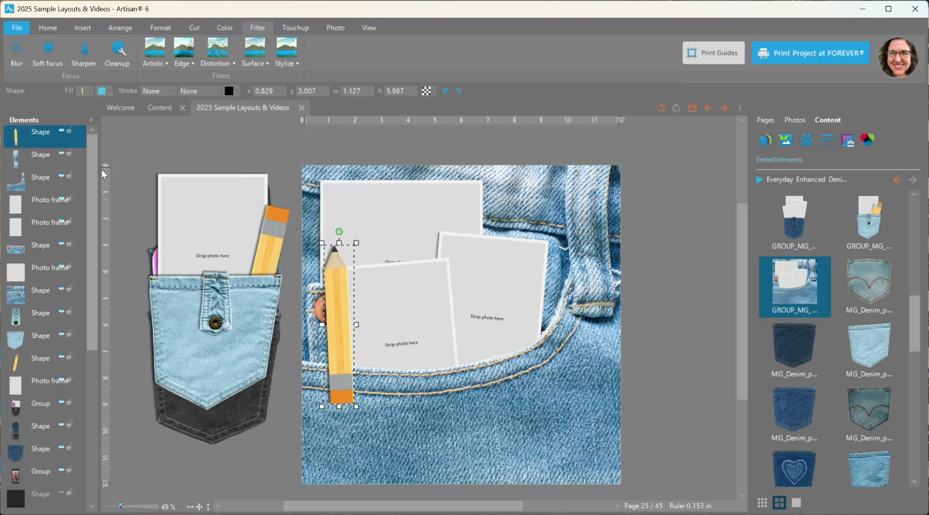
{"action": "left_click_drag", "start_coordinate": [42, 172], "coordinate": [42, 172]}
{"action": "left_click_drag", "start_coordinate": [339, 307], "coordinate": [341, 334]}
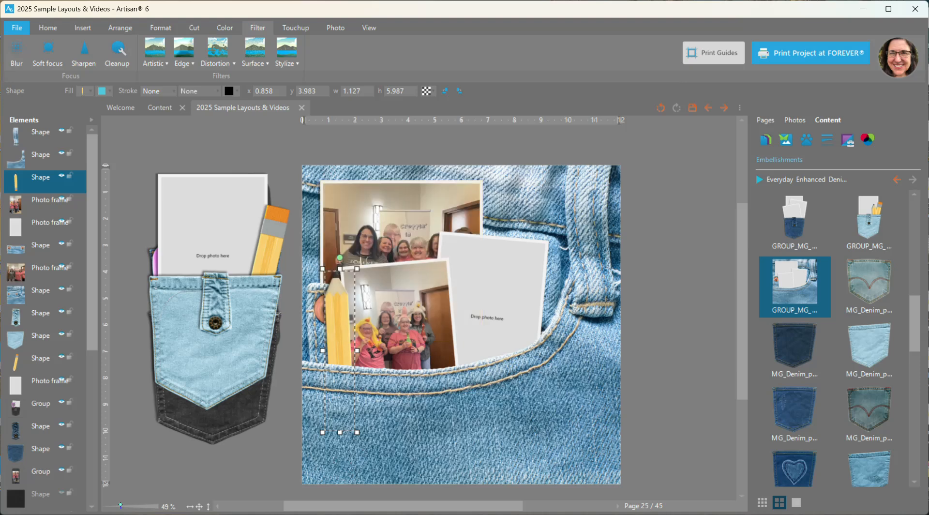
Step: Fill the empty right-hand photo frame with a group photo and shift the frame slightly down and right into the pocket
{"action": "left_click_drag", "start_coordinate": [669, 310], "coordinate": [487, 307]}
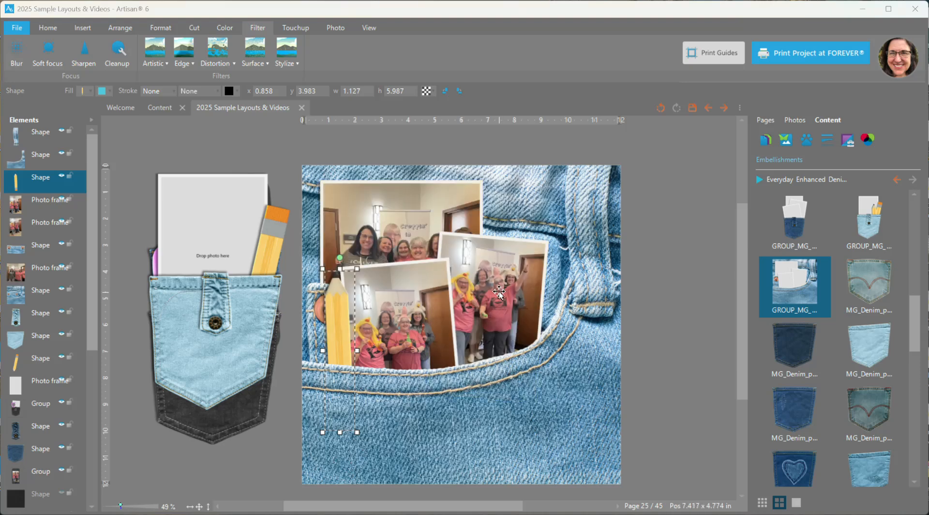
{"action": "left_click", "coordinate": [499, 292]}
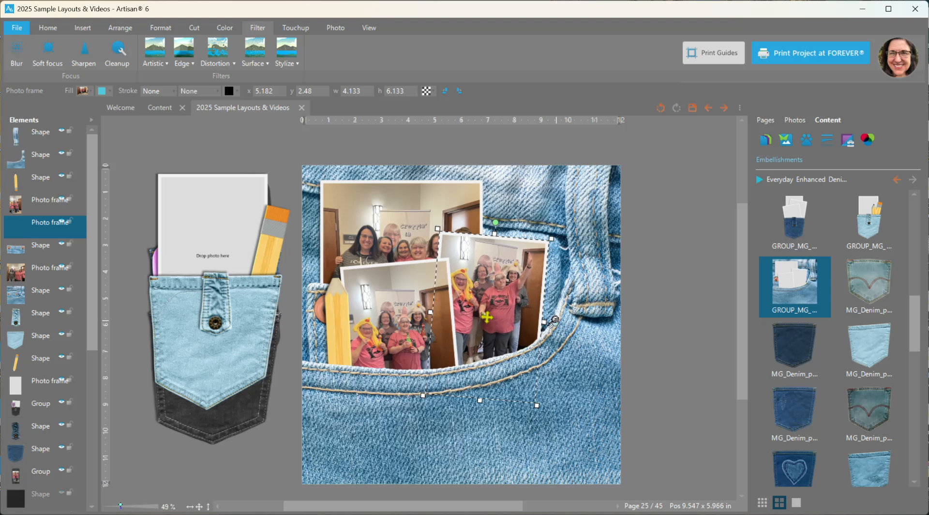
{"action": "left_click_drag", "start_coordinate": [504, 289], "coordinate": [511, 313]}
Step: Shorten the large back photo frame to 5.059 in high, enlarge its photo and reposition the image within the frame
{"action": "left_click", "coordinate": [418, 239]}
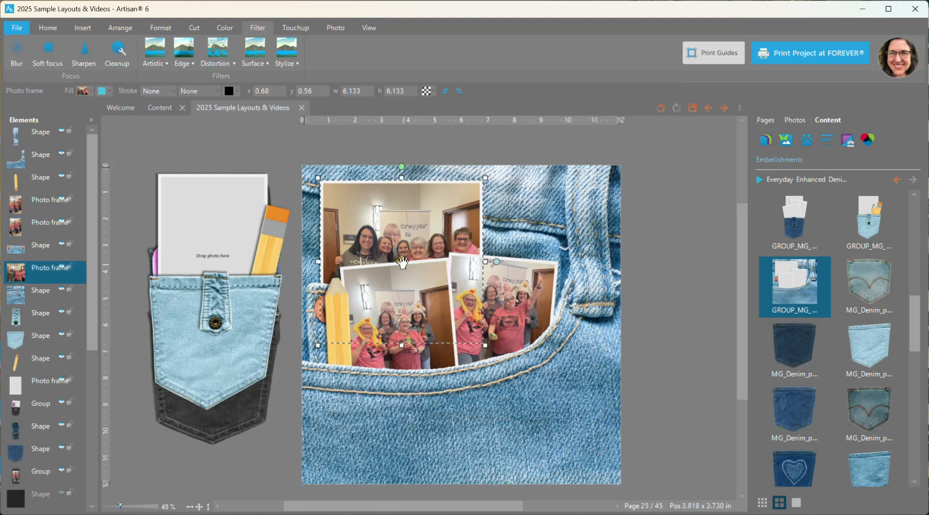
{"action": "left_click_drag", "start_coordinate": [402, 345], "coordinate": [407, 316]}
{"action": "left_click_drag", "start_coordinate": [496, 249], "coordinate": [510, 240]}
{"action": "left_click_drag", "start_coordinate": [403, 250], "coordinate": [388, 236]}
Step: Enlarge the photo in the front left frame and reposition it so the people are centered
{"action": "left_click", "coordinate": [393, 347]}
{"action": "left_click_drag", "start_coordinate": [403, 340], "coordinate": [412, 340]}
{"action": "left_click_drag", "start_coordinate": [466, 332], "coordinate": [465, 321]}
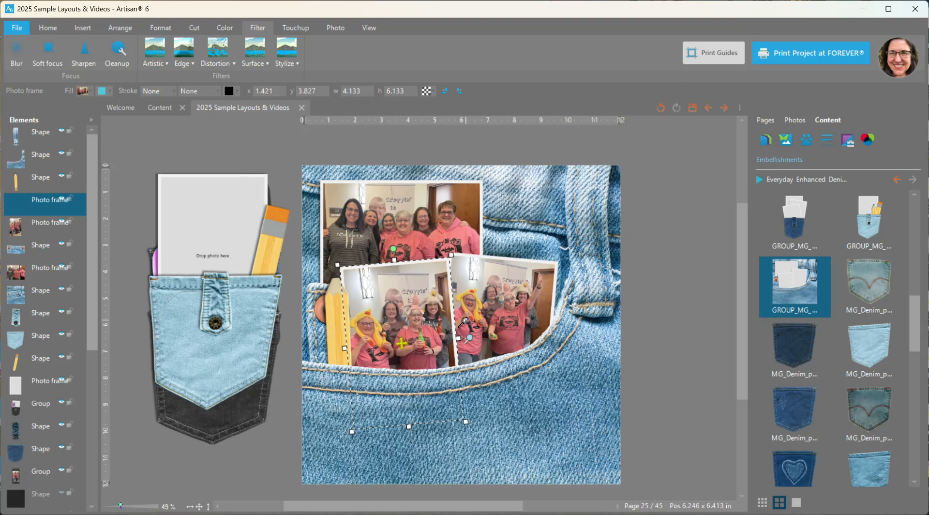
{"action": "left_click_drag", "start_coordinate": [404, 339], "coordinate": [407, 331]}
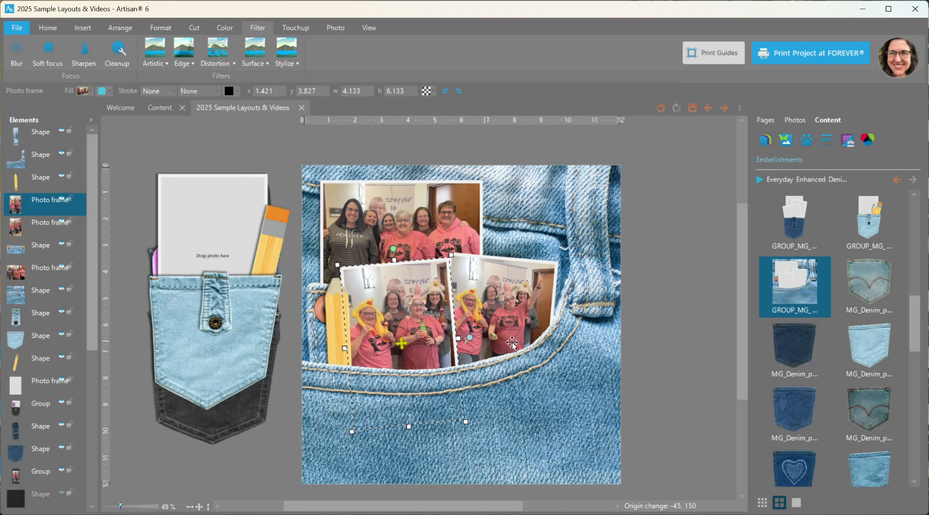
Step: Try shifting the belt loop left across the denim and put it back in its original place
{"action": "left_click", "coordinate": [653, 334]}
{"action": "scroll", "coordinate": [576, 317], "scroll_direction": "down", "scroll_amount": 2}
{"action": "scroll", "coordinate": [576, 317], "scroll_direction": "down", "scroll_amount": 1}
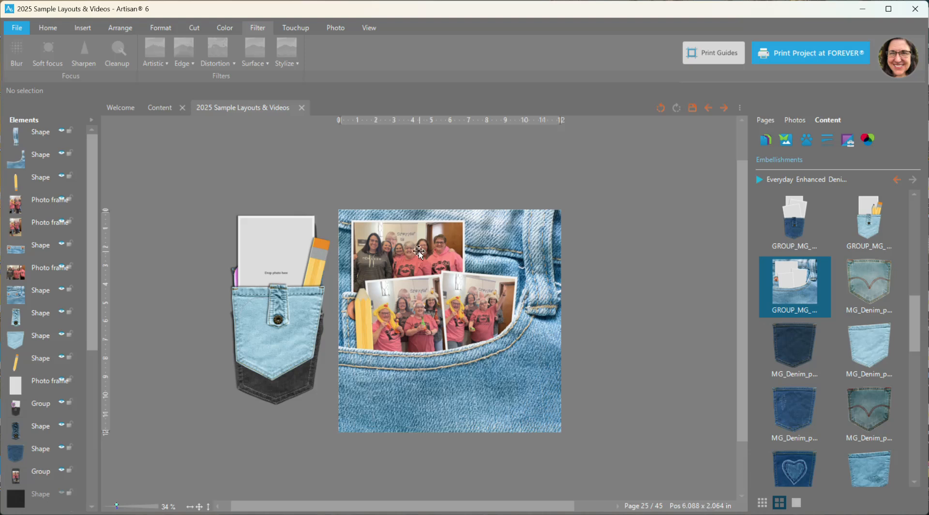
{"action": "scroll", "coordinate": [512, 334], "scroll_direction": "up", "scroll_amount": 2}
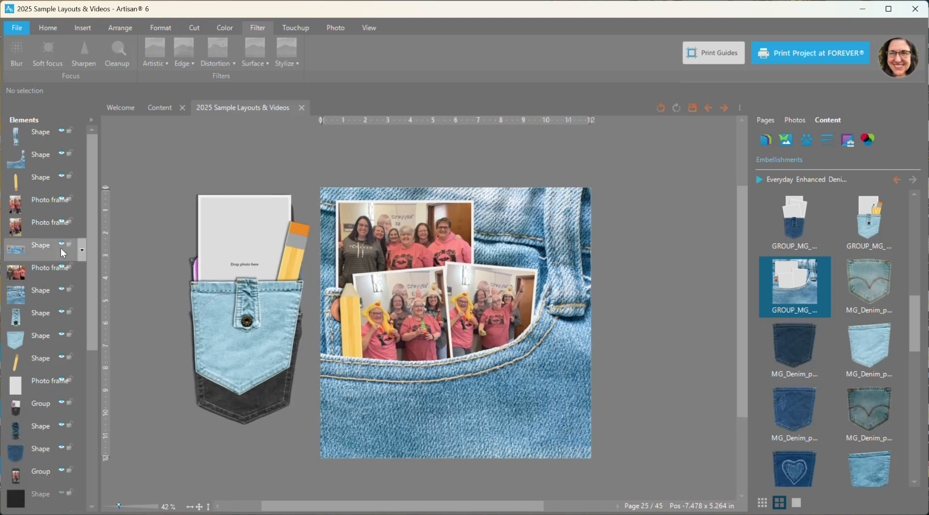
{"action": "left_click", "coordinate": [572, 212]}
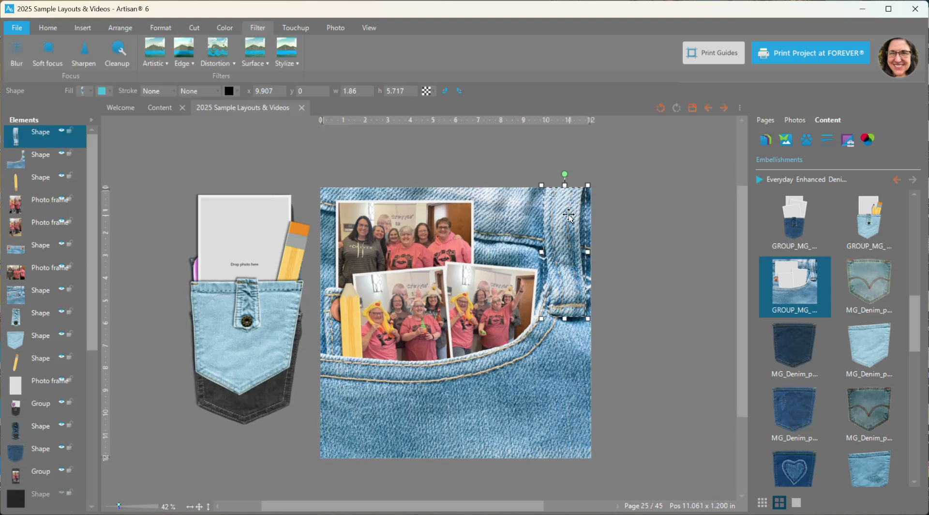
{"action": "left_click_drag", "start_coordinate": [569, 216], "coordinate": [559, 214]}
{"action": "left_click_drag", "start_coordinate": [521, 219], "coordinate": [565, 208]}
Step: Move the pencil out of the pocket, layer it directly below the belt loop, rotate it diagonally and slide it through the loop
{"action": "mouse_move", "coordinate": [333, 294]}
{"action": "left_mouse_down"}
{"action": "mouse_move", "coordinate": [426, 249]}
{"action": "mouse_move", "coordinate": [473, 204]}
{"action": "left_mouse_up"}
{"action": "left_click_drag", "start_coordinate": [65, 164], "coordinate": [65, 163]}
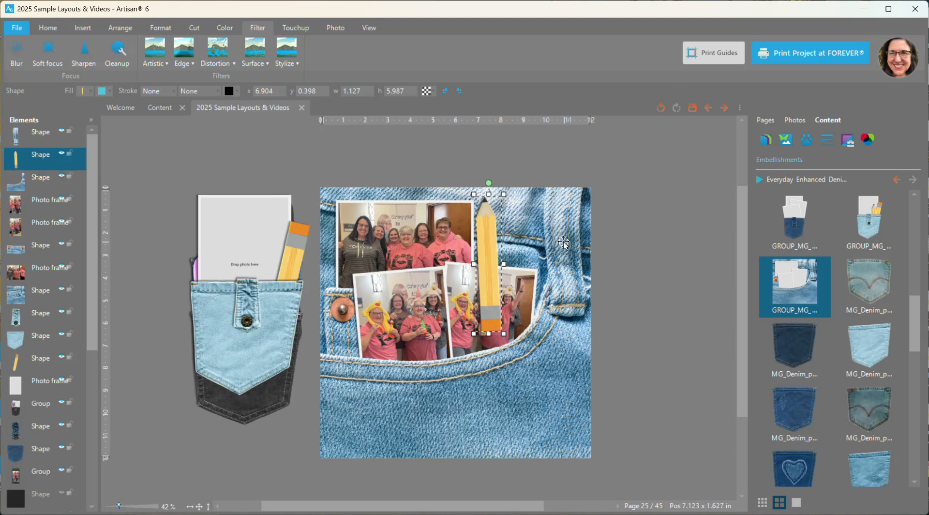
{"action": "mouse_move", "coordinate": [490, 183]}
{"action": "left_mouse_down"}
{"action": "mouse_move", "coordinate": [433, 242]}
{"action": "mouse_move", "coordinate": [462, 280]}
{"action": "mouse_move", "coordinate": [538, 272]}
{"action": "mouse_move", "coordinate": [541, 254]}
{"action": "left_mouse_up"}
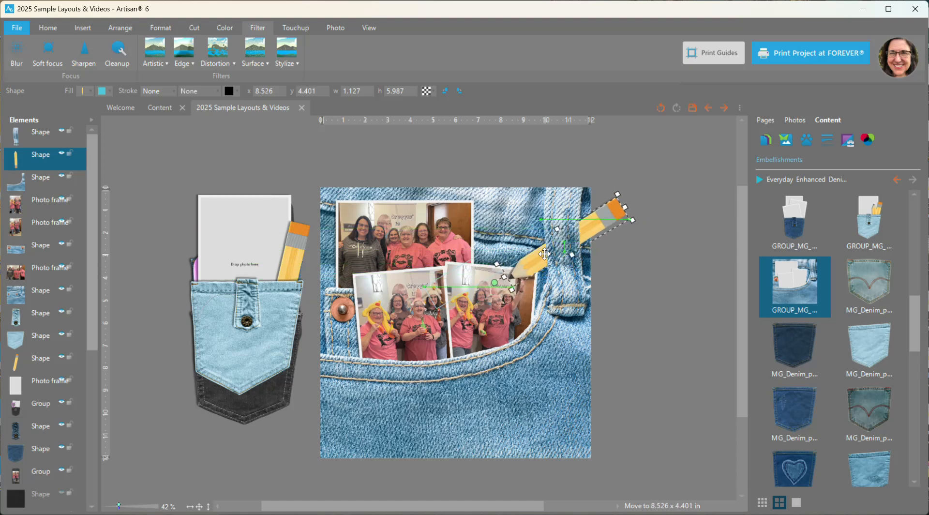
Step: Lower both front photo frames deeper into the denim pocket
{"action": "left_click", "coordinate": [48, 186]}
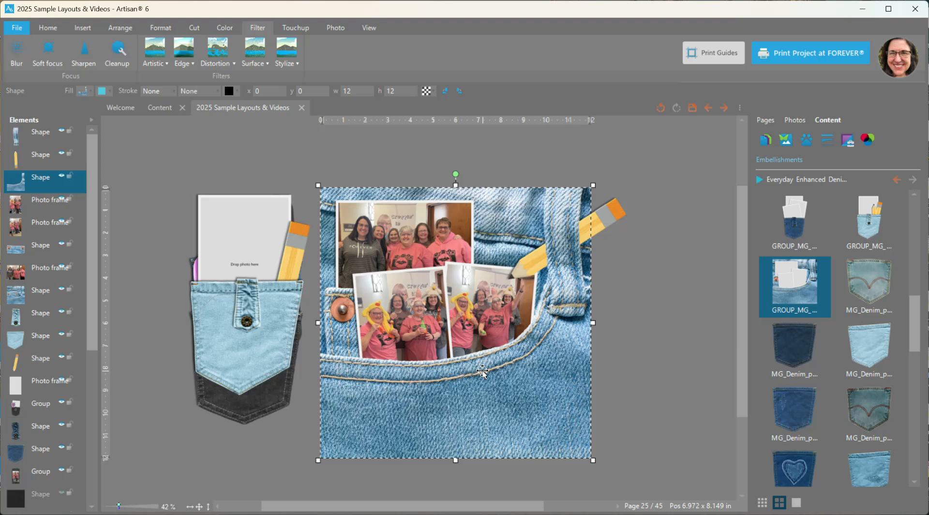
{"action": "left_click_drag", "start_coordinate": [424, 335], "coordinate": [428, 363]}
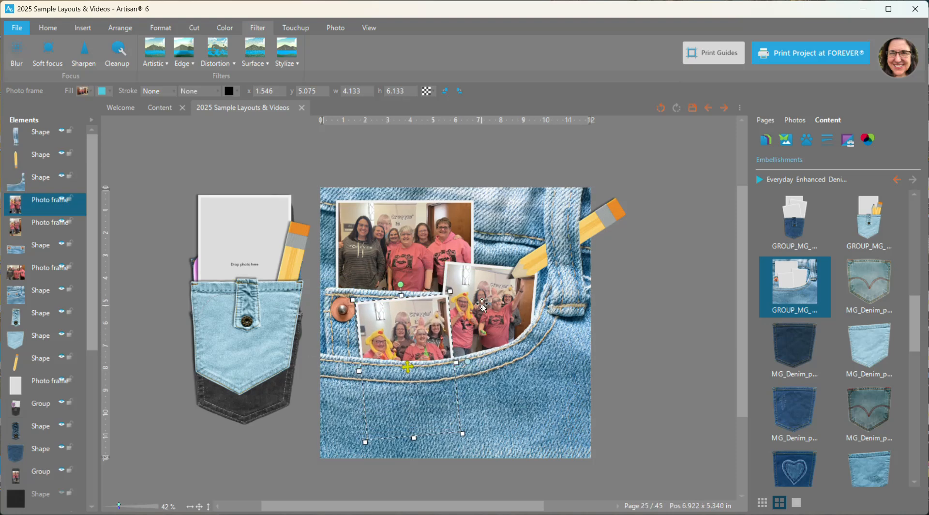
{"action": "left_click_drag", "start_coordinate": [482, 305], "coordinate": [484, 328]}
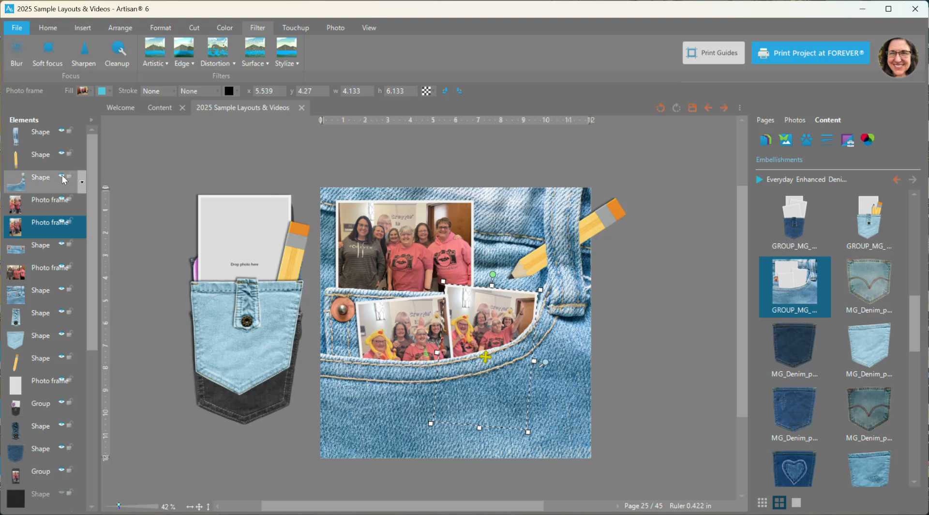
Step: Hide the front pocket layer, move the two front photo frames further down, and show the pocket layer again
{"action": "left_click", "coordinate": [62, 177]}
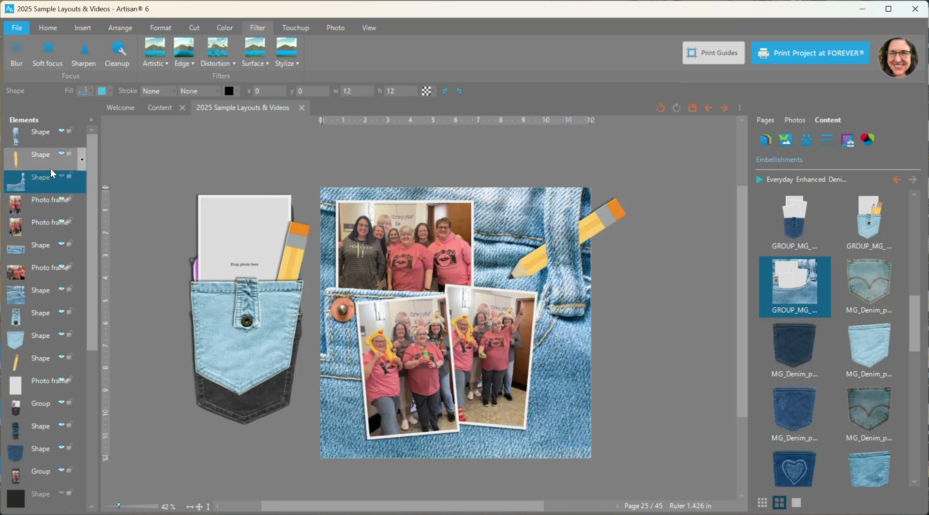
{"action": "left_click_drag", "start_coordinate": [419, 363], "coordinate": [423, 382]}
{"action": "left_click_drag", "start_coordinate": [483, 374], "coordinate": [484, 383]}
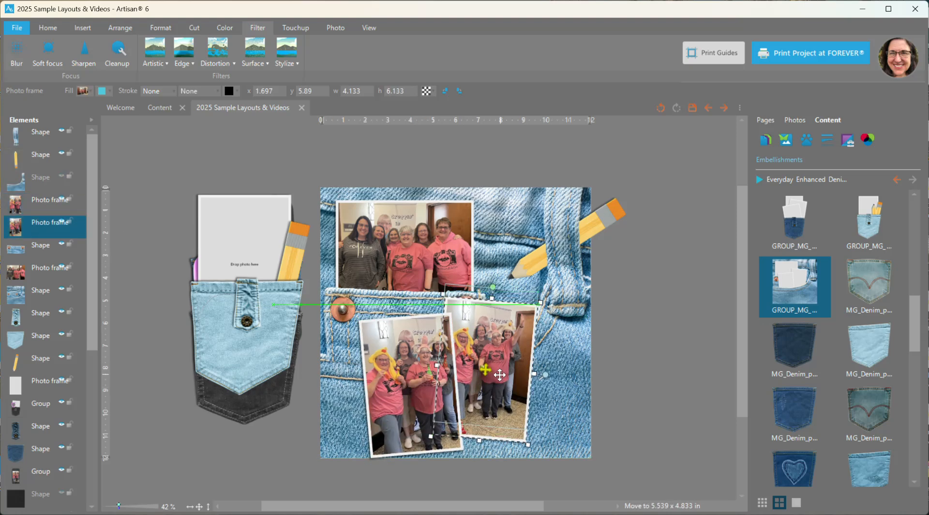
{"action": "left_click", "coordinate": [62, 178]}
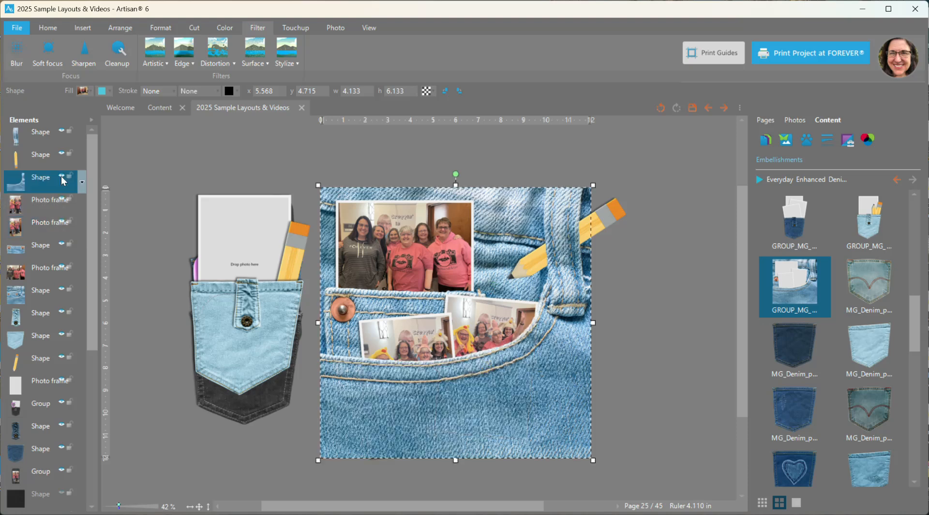
Step: Lower the large back photo frame behind the small riveted pocket to y 1.097
{"action": "left_click", "coordinate": [25, 252]}
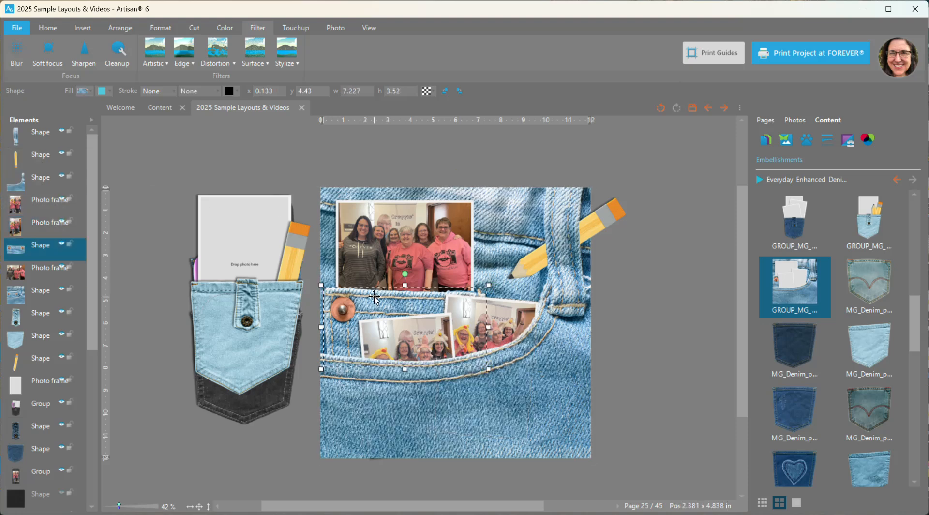
{"action": "left_click_drag", "start_coordinate": [457, 244], "coordinate": [439, 256]}
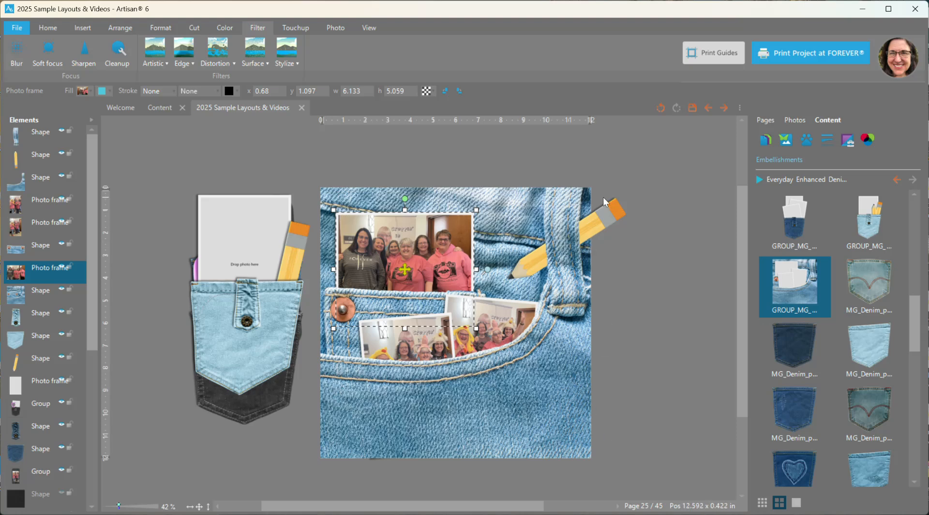
{"action": "scroll", "coordinate": [513, 382], "scroll_direction": "up", "scroll_amount": 1}
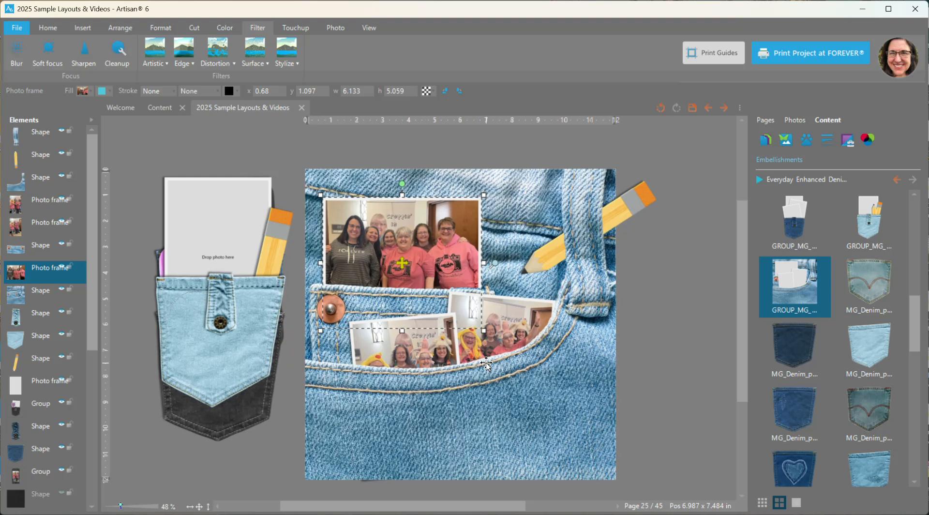
Step: Show the hidden bundle preview image in front of all layers and move the diagonal pencil off the page over the light blue pocket
{"action": "left_click_drag", "start_coordinate": [97, 330], "coordinate": [99, 493]}
{"action": "left_click", "coordinate": [39, 362]}
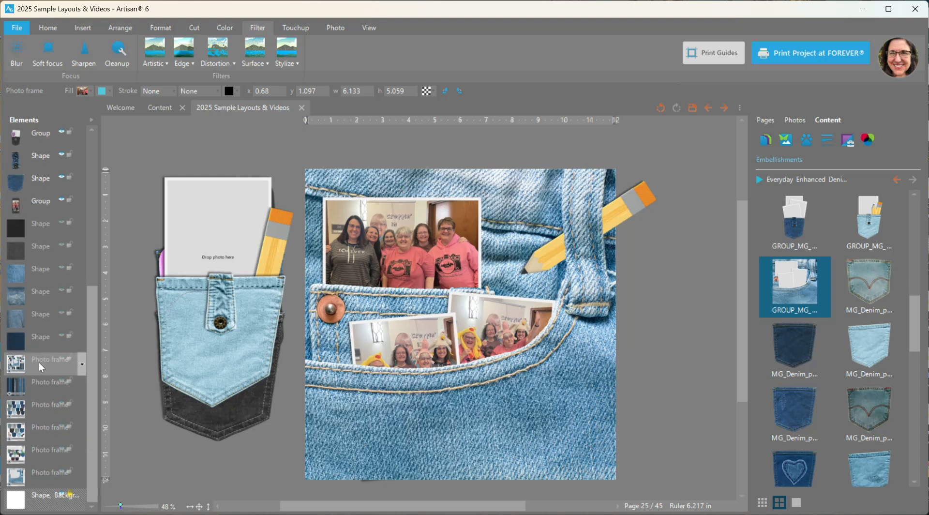
{"action": "left_click_drag", "start_coordinate": [94, 298], "coordinate": [60, 140]}
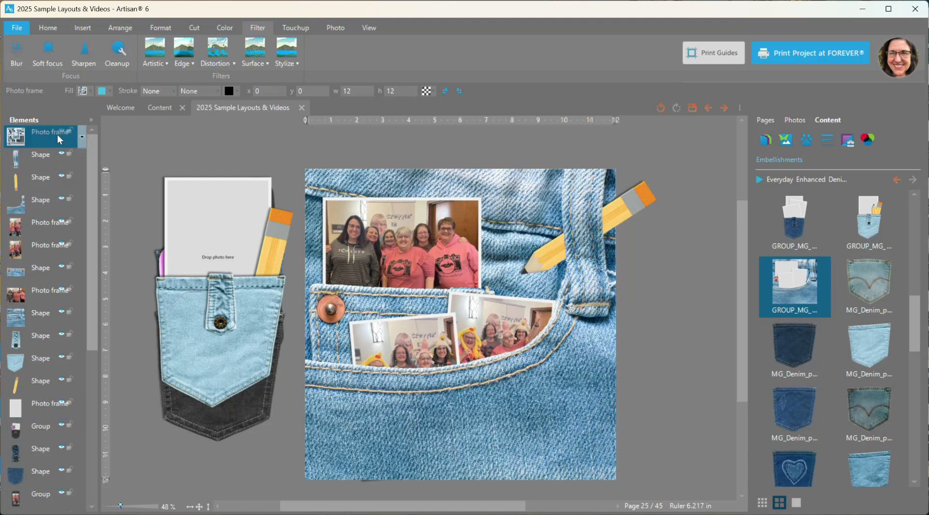
{"action": "left_click", "coordinate": [63, 130]}
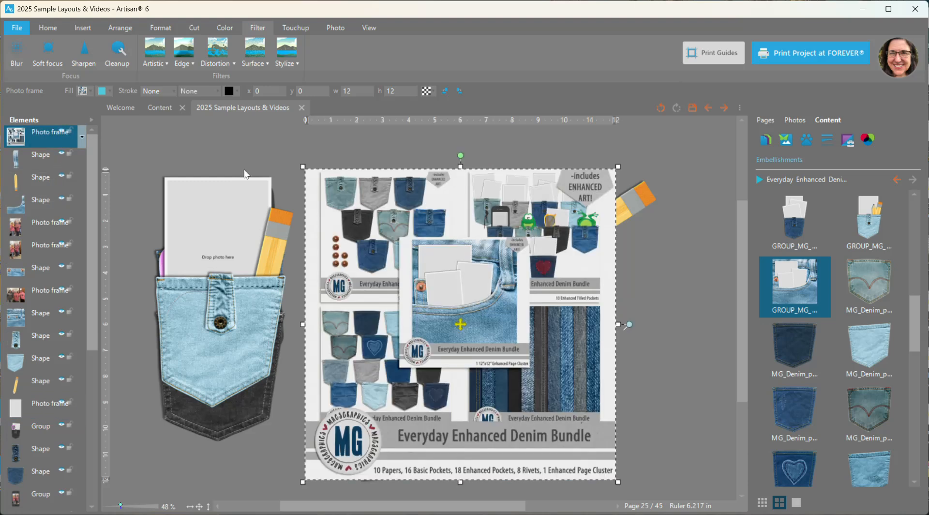
{"action": "mouse_move", "coordinate": [637, 198]}
{"action": "left_mouse_down"}
{"action": "mouse_move", "coordinate": [634, 281]}
{"action": "mouse_move", "coordinate": [605, 353]}
{"action": "mouse_move", "coordinate": [283, 333]}
{"action": "left_mouse_up"}
{"action": "scroll", "coordinate": [432, 339], "scroll_direction": "up", "scroll_amount": 1}
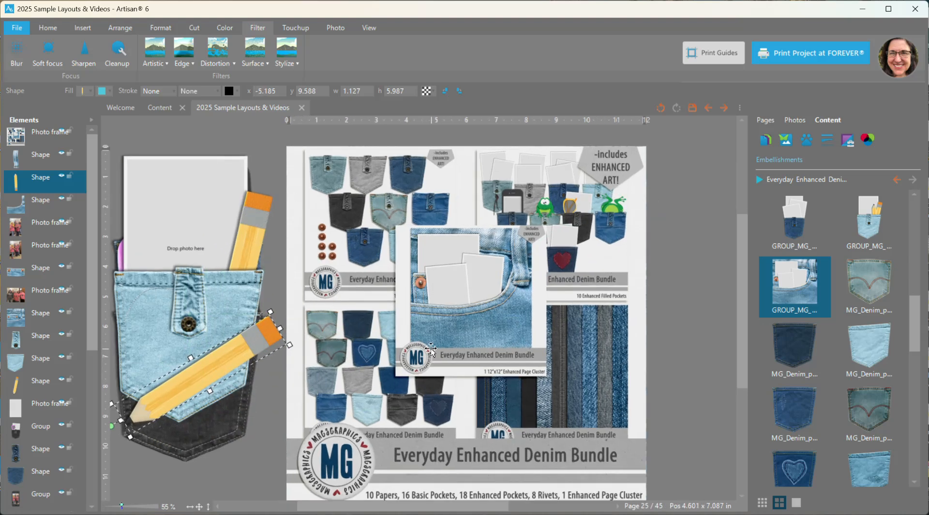